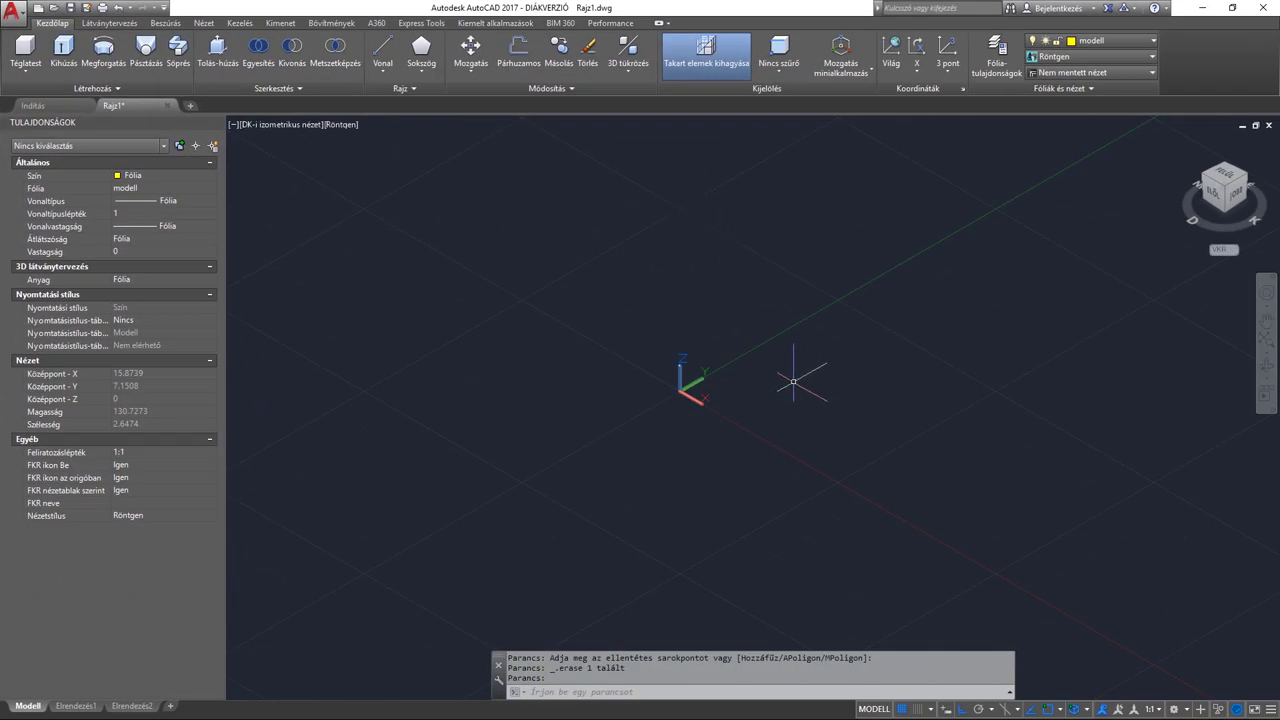
Pan and zoom the empty isometric drawing view.
{"action": "middle_click_drag", "start_coordinate": [792, 383], "coordinate": [610, 392]}
{"action": "scroll", "coordinate": [748, 371], "scroll_direction": "up", "scroll_amount": 2}
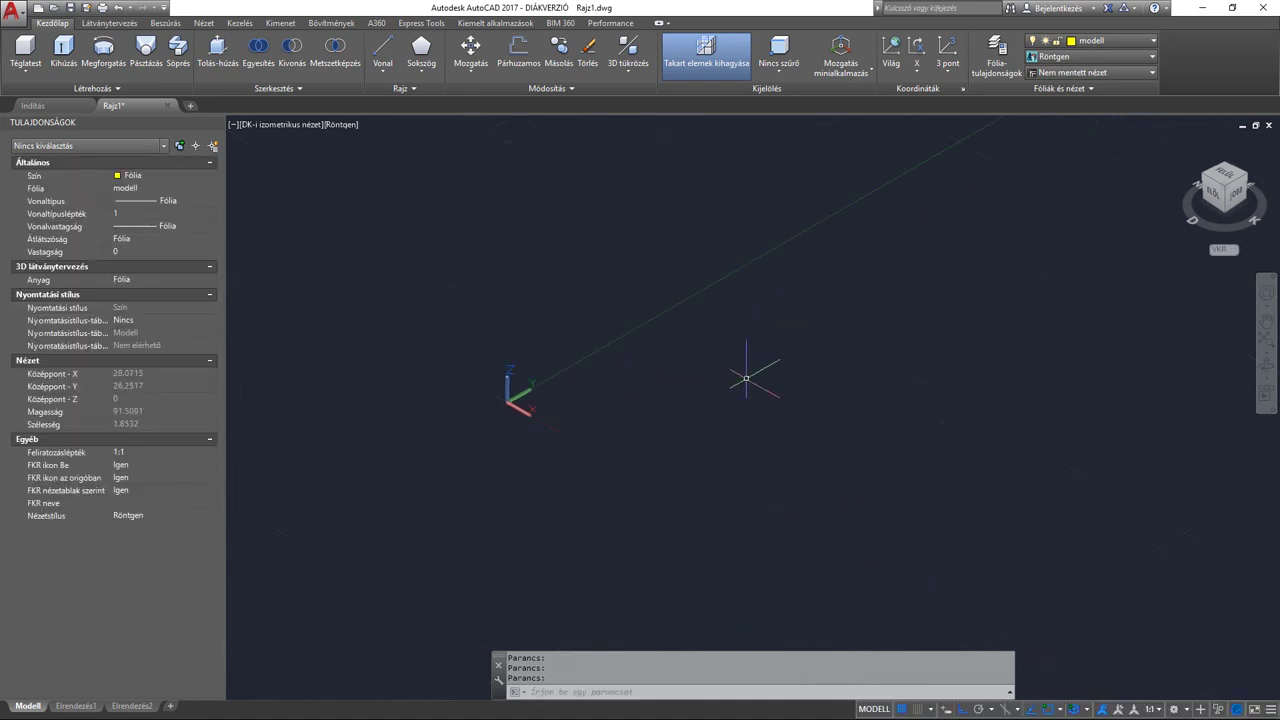
Draw a circle of radius 5 with the CIRCLE command (alias k).
{"action": "type", "text": "k"}
{"action": "key", "text": "Return"}
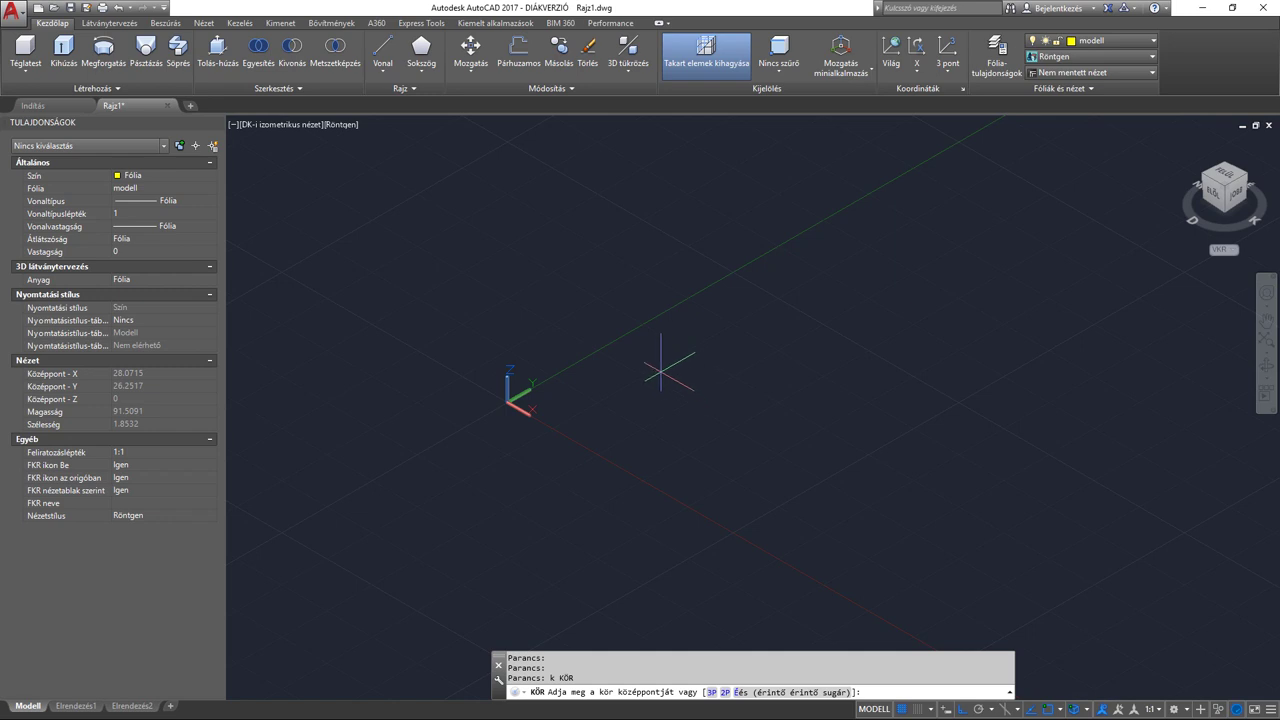
{"action": "left_click", "coordinate": [661, 370]}
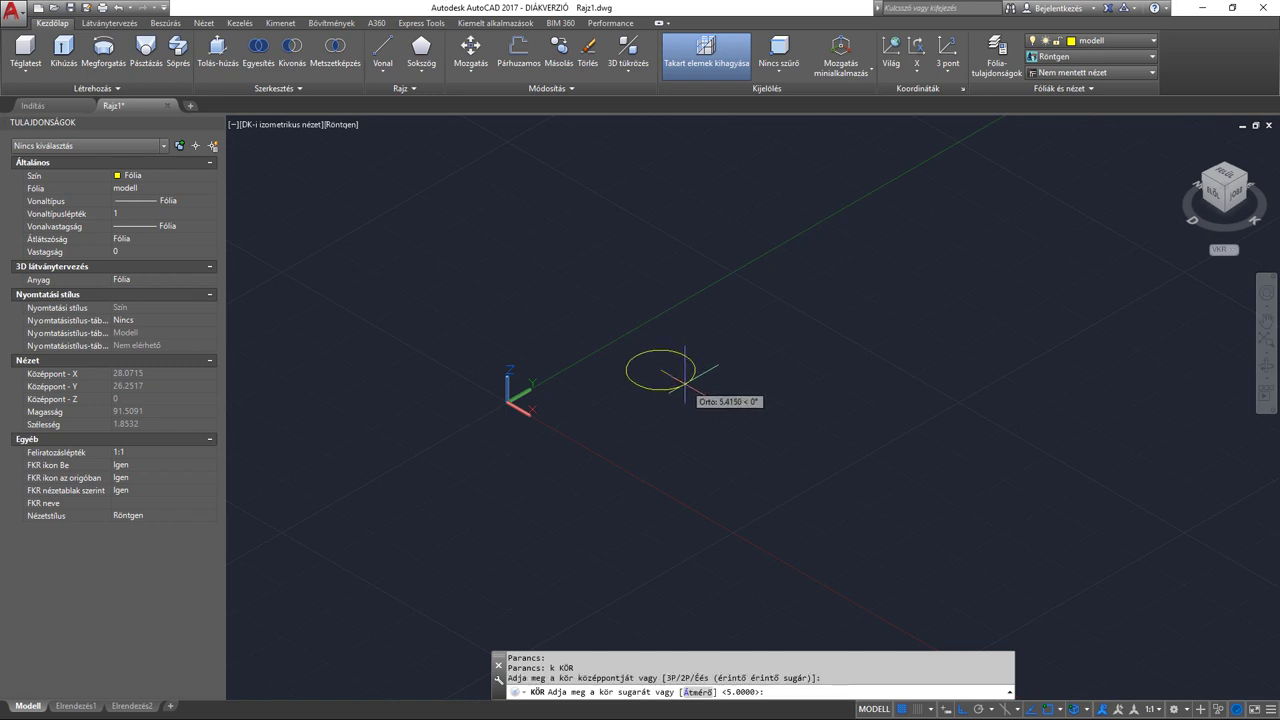
{"action": "type", "text": "5"}
{"action": "key", "text": "Return"}
{"action": "scroll", "coordinate": [714, 370], "scroll_direction": "up", "scroll_amount": 2}
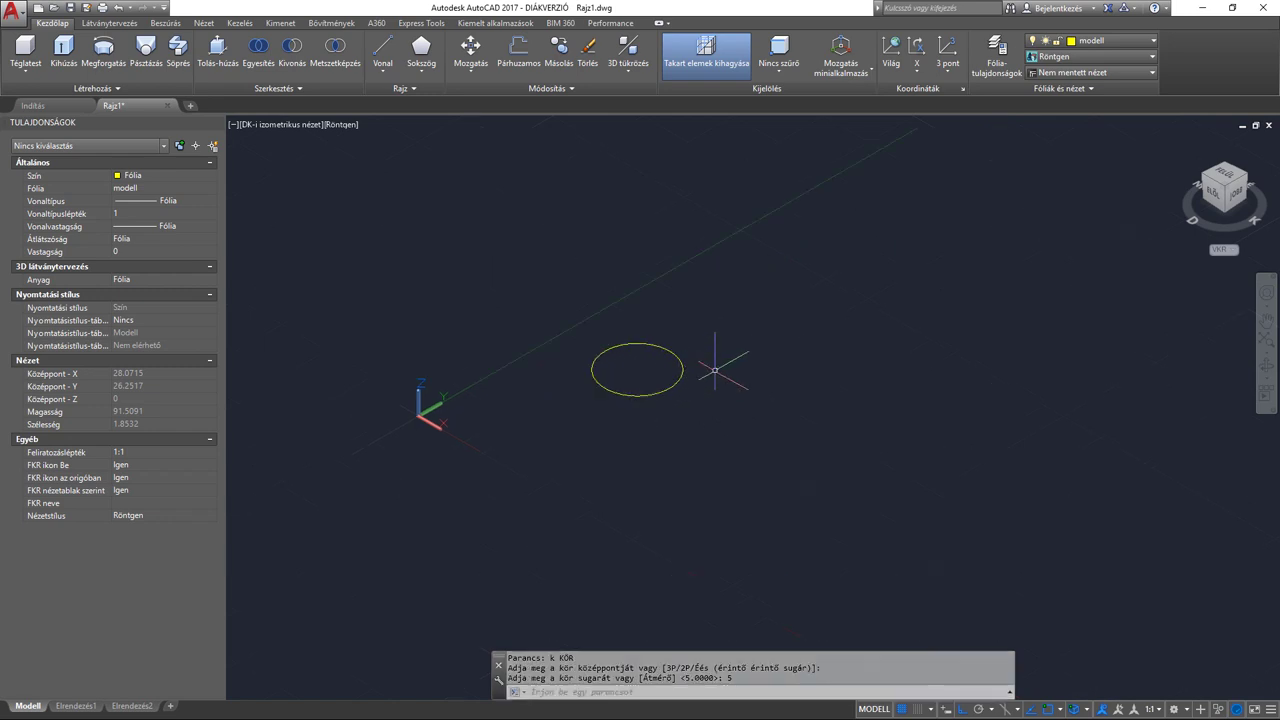
{"action": "key", "text": "Return"}
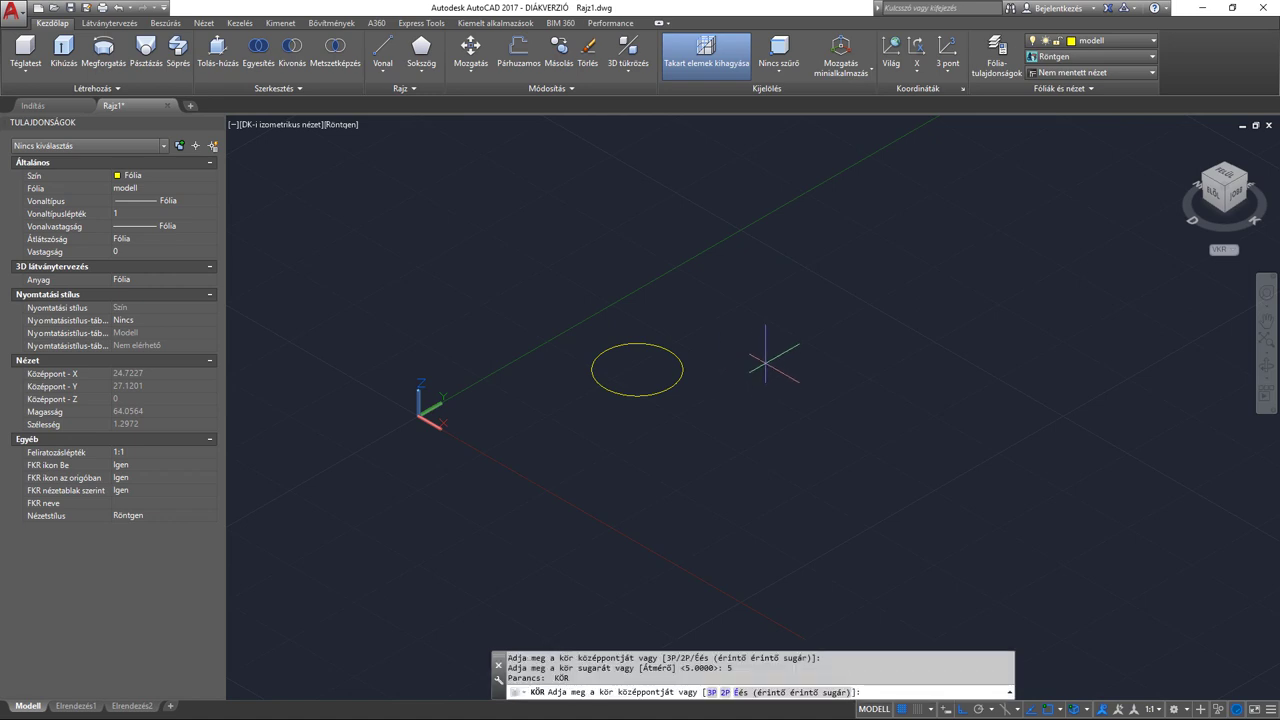
{"action": "key", "text": "Escape"}
Draw an open three-point arc beside the circle.
{"action": "type", "text": "i"}
{"action": "key", "text": "Return"}
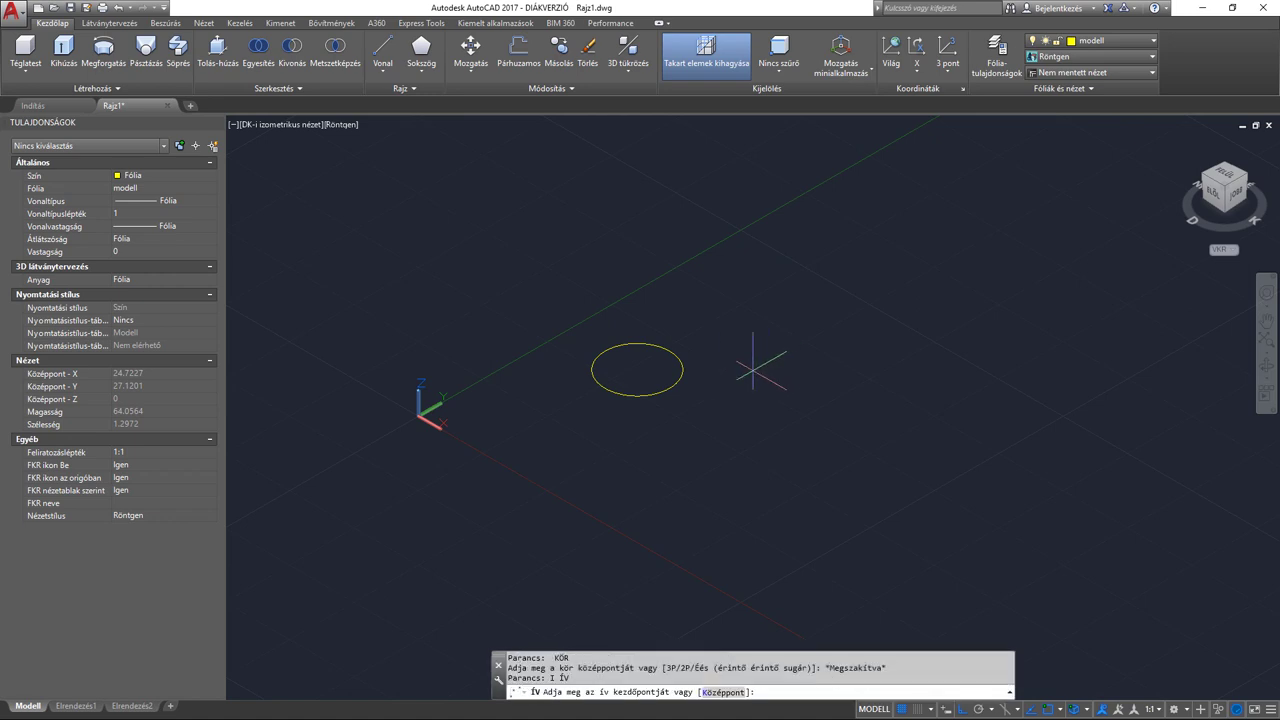
{"action": "left_click", "coordinate": [742, 398]}
{"action": "left_click", "coordinate": [763, 353]}
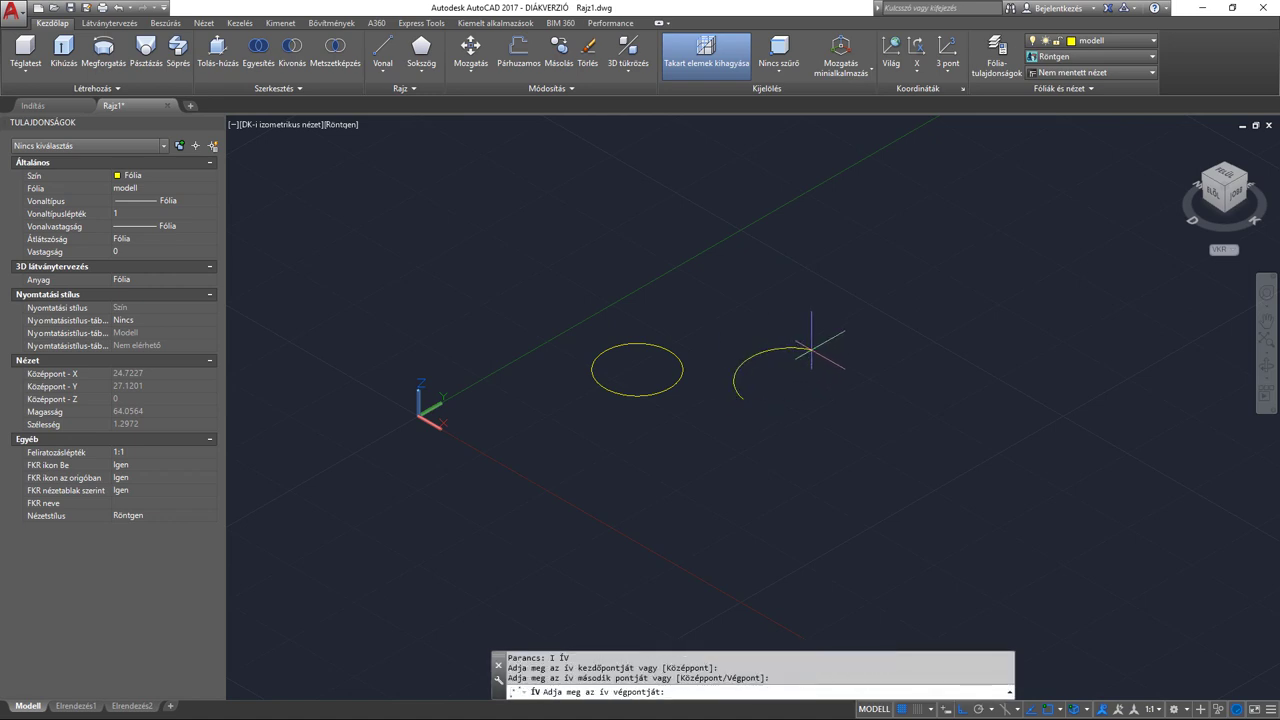
{"action": "left_click", "coordinate": [812, 349]}
{"action": "key", "text": "Return"}
{"action": "key", "text": "Escape"}
Draw a diamond-shaped rectangle below the circle with the Tégl (RECTANG) command.
{"action": "type", "text": "T"}
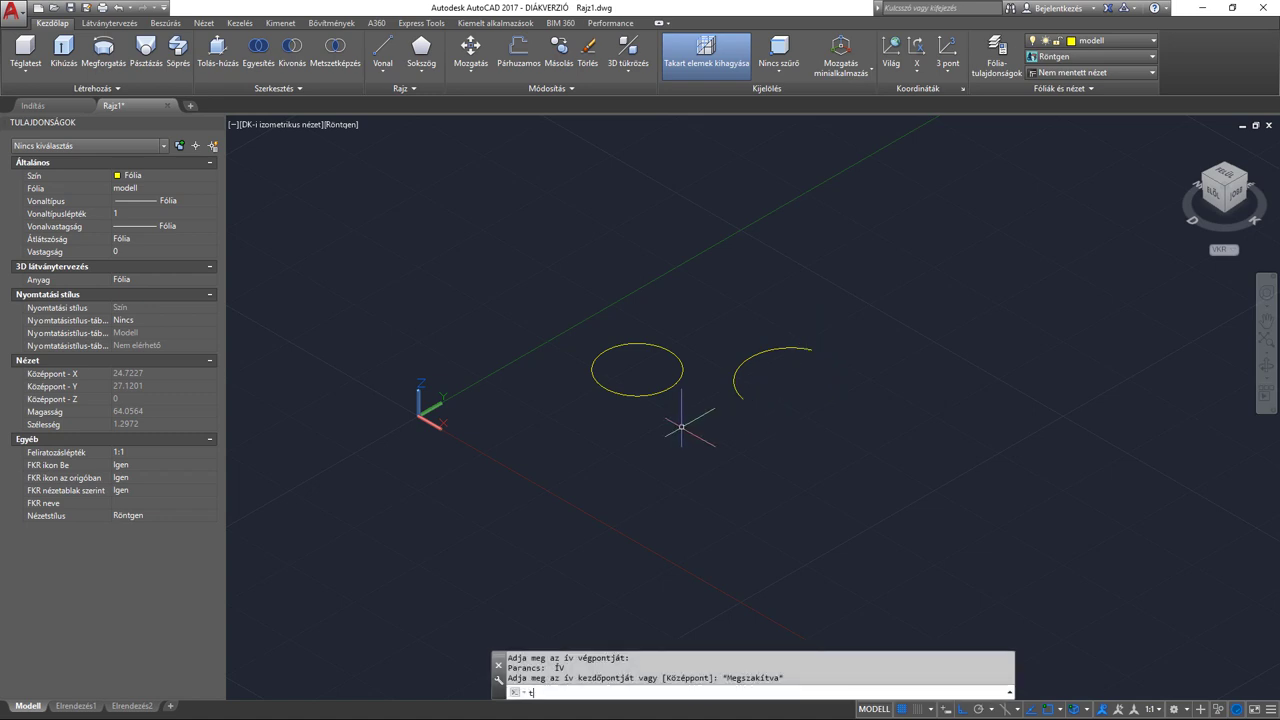
{"action": "type", "text": "égl"}
{"action": "key", "text": "Return"}
{"action": "left_click", "coordinate": [673, 424]}
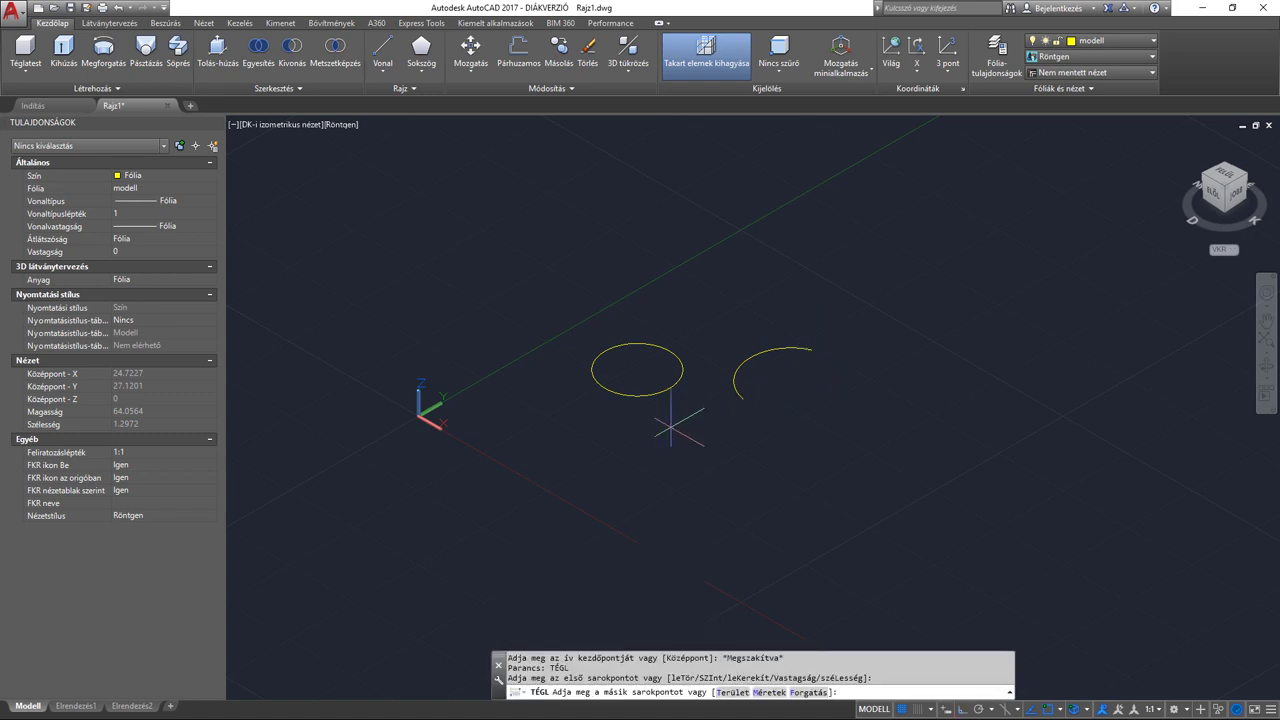
{"action": "left_click", "coordinate": [672, 472]}
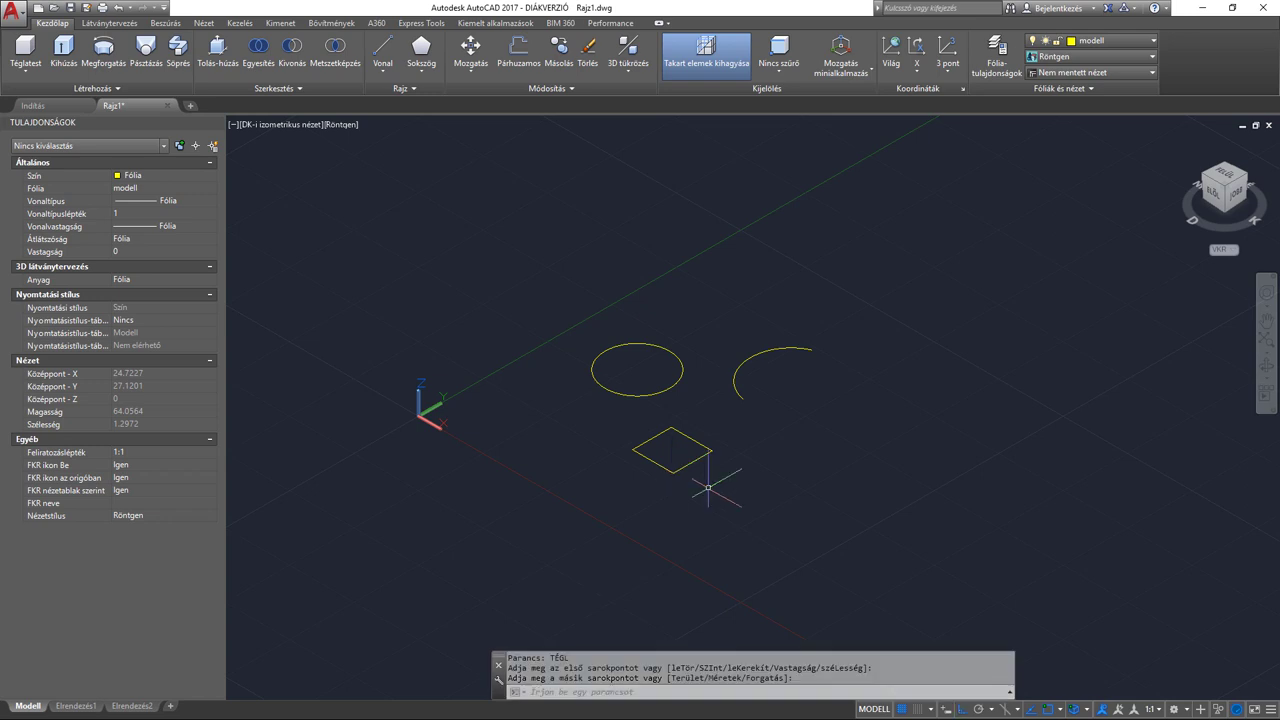
{"action": "middle_click_drag", "start_coordinate": [751, 490], "coordinate": [727, 455]}
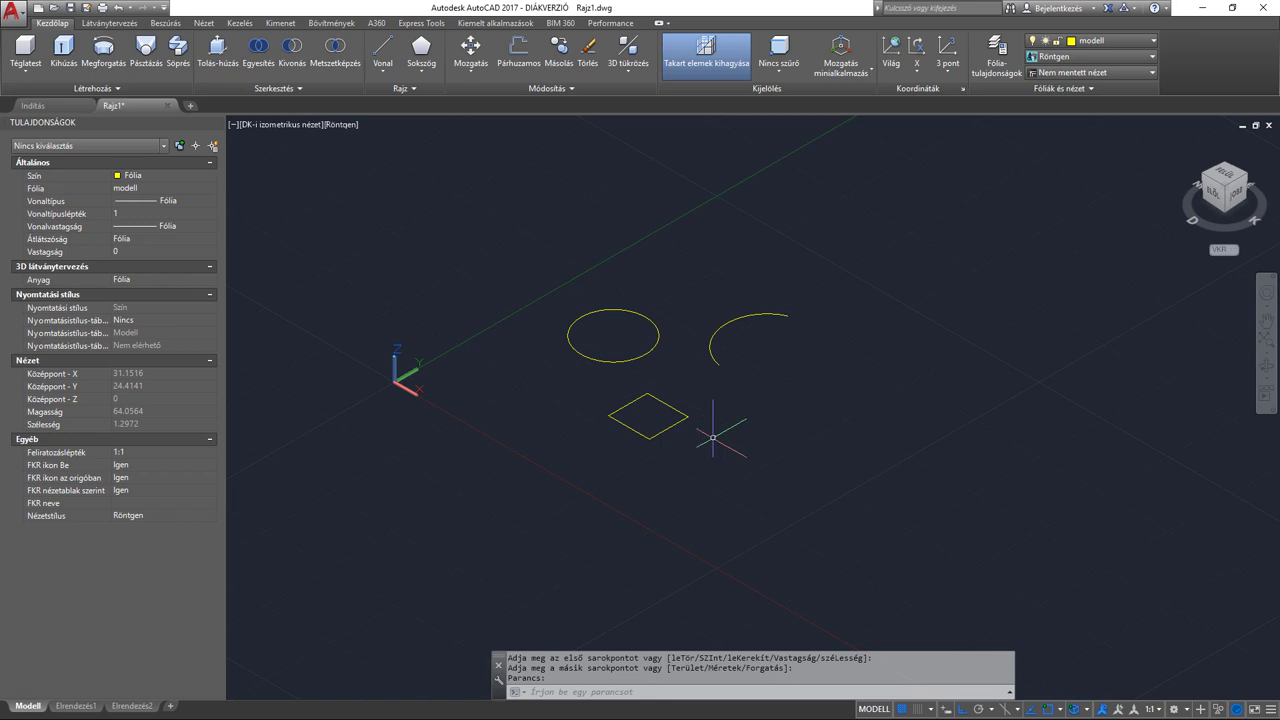
{"action": "middle_click_drag", "start_coordinate": [701, 449], "coordinate": [685, 404]}
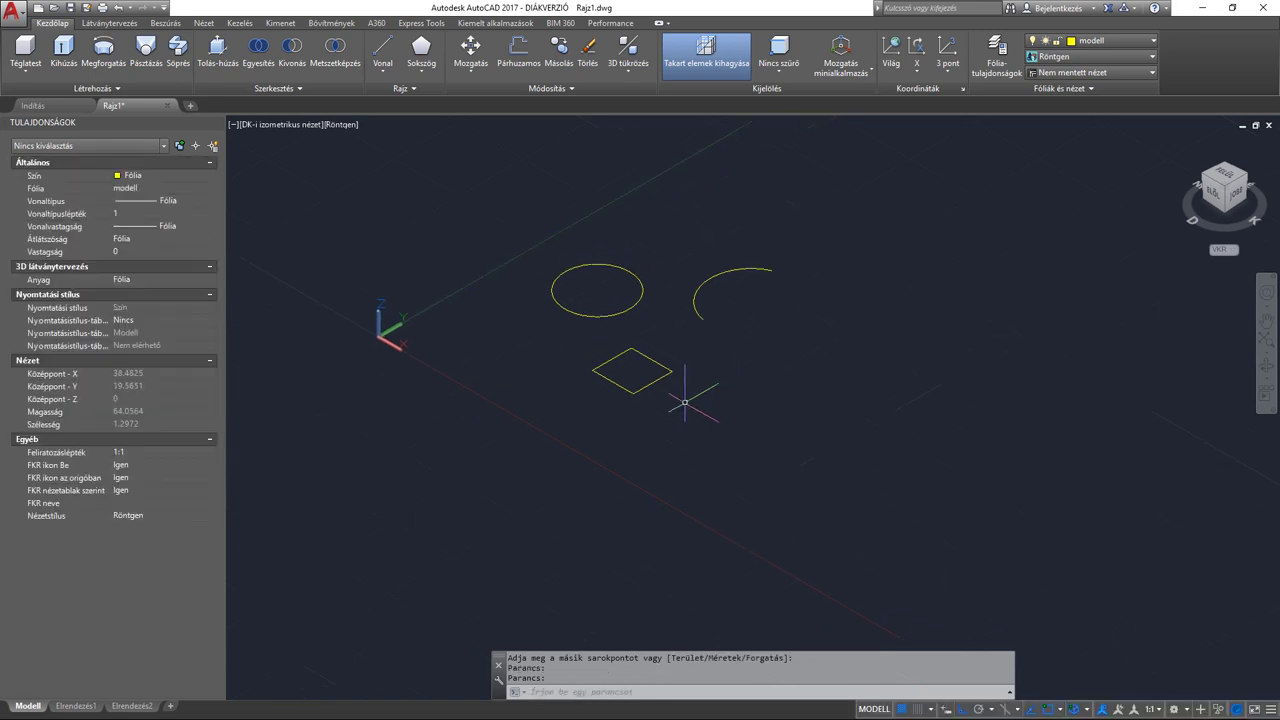
Draw one long straight line at an angle with Ortho off as the path.
{"action": "type", "text": "vo"}
{"action": "key", "text": "Return"}
{"action": "left_click", "coordinate": [564, 508]}
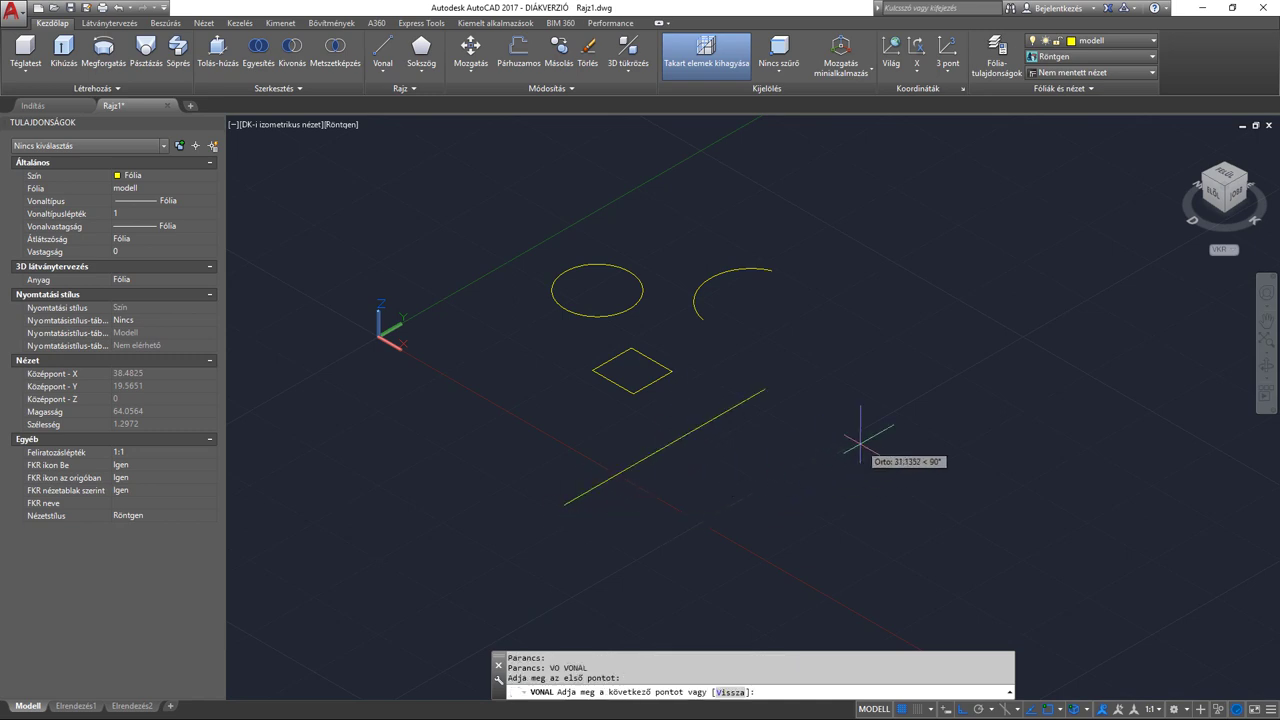
{"action": "key", "text": "F8"}
{"action": "left_click", "coordinate": [1140, 324]}
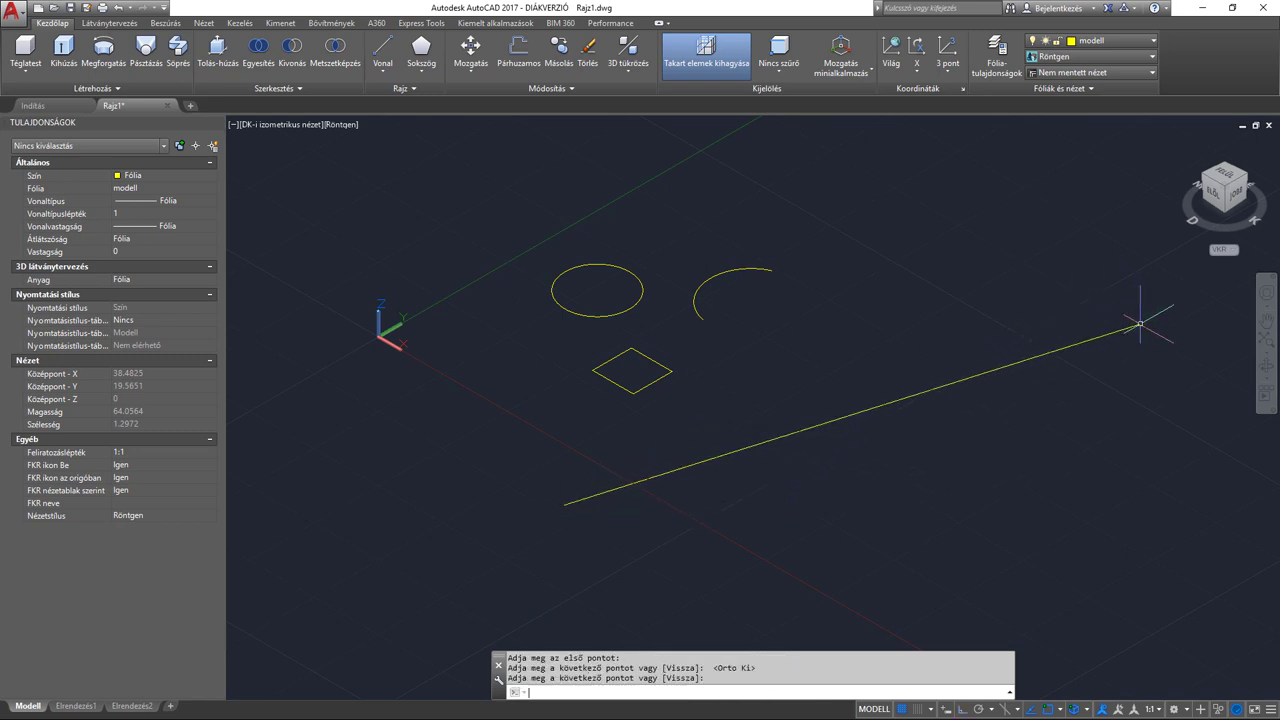
{"action": "key", "text": "Return"}
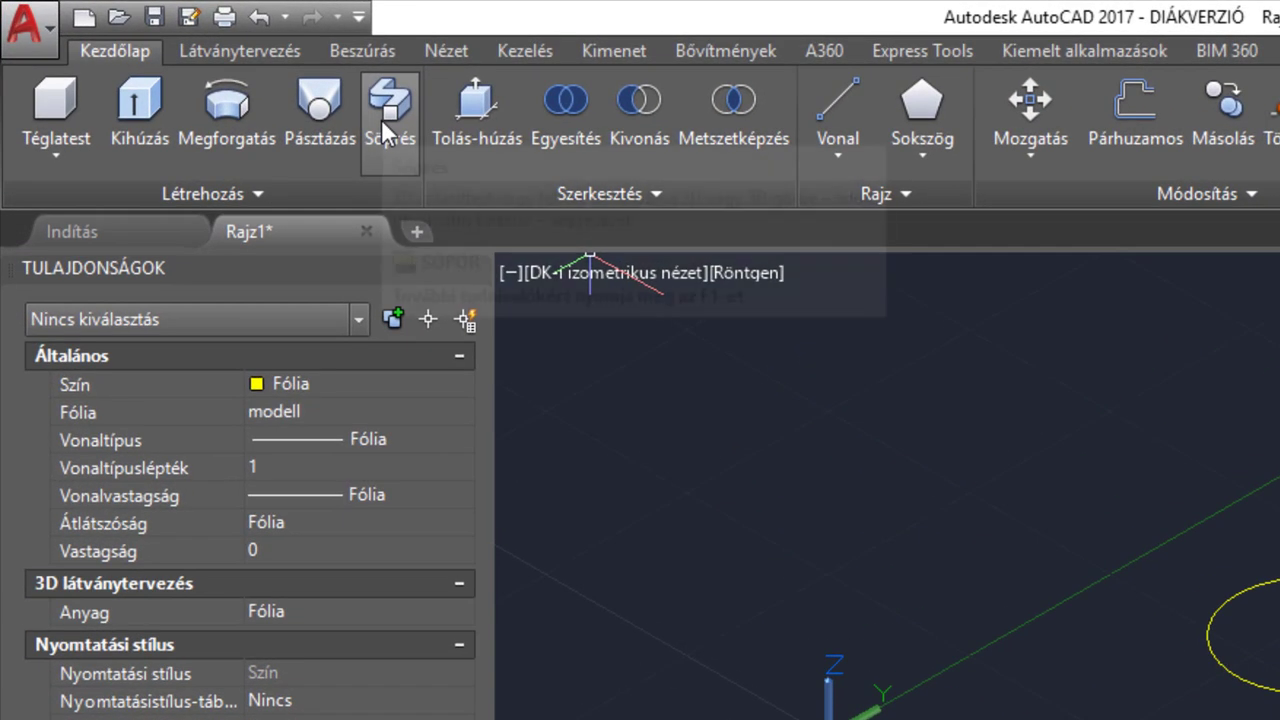
Sweep the circle, diamond and arc along the line into a tube, square bar and half-pipe.
{"action": "left_click", "coordinate": [385, 108]}
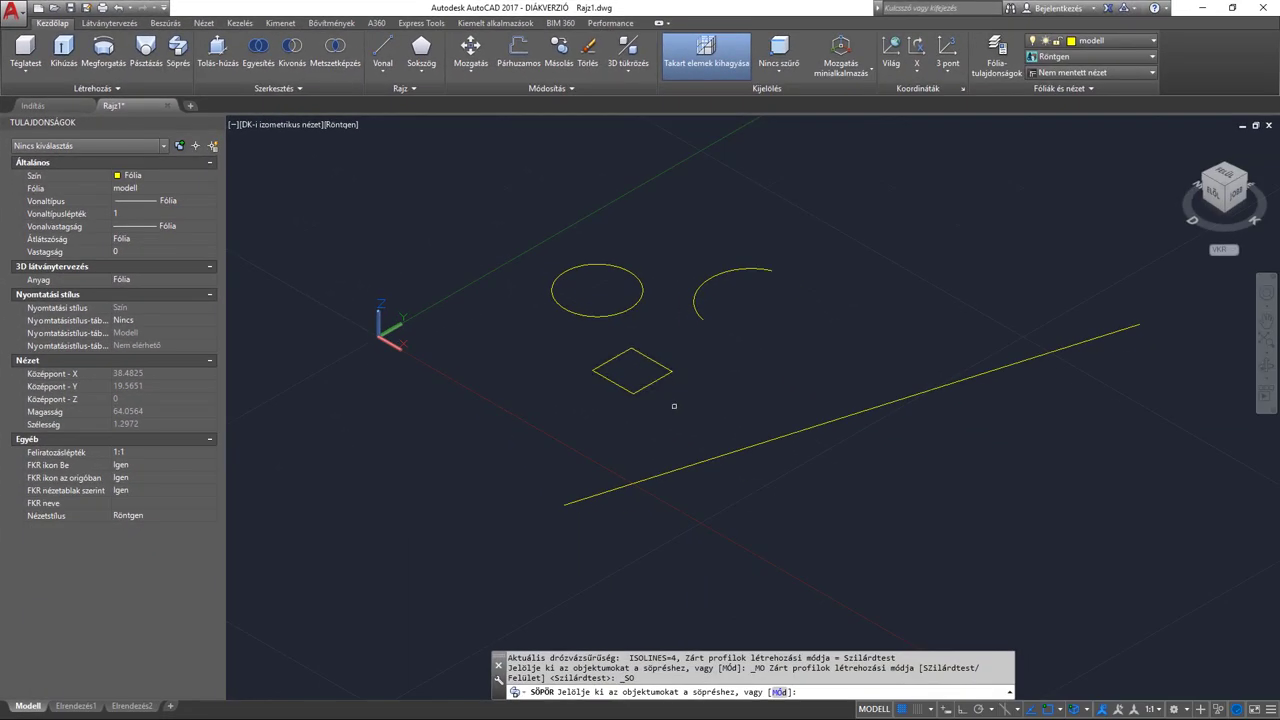
{"action": "left_click", "coordinate": [676, 404]}
{"action": "left_click", "coordinate": [591, 286]}
{"action": "left_click", "coordinate": [704, 336]}
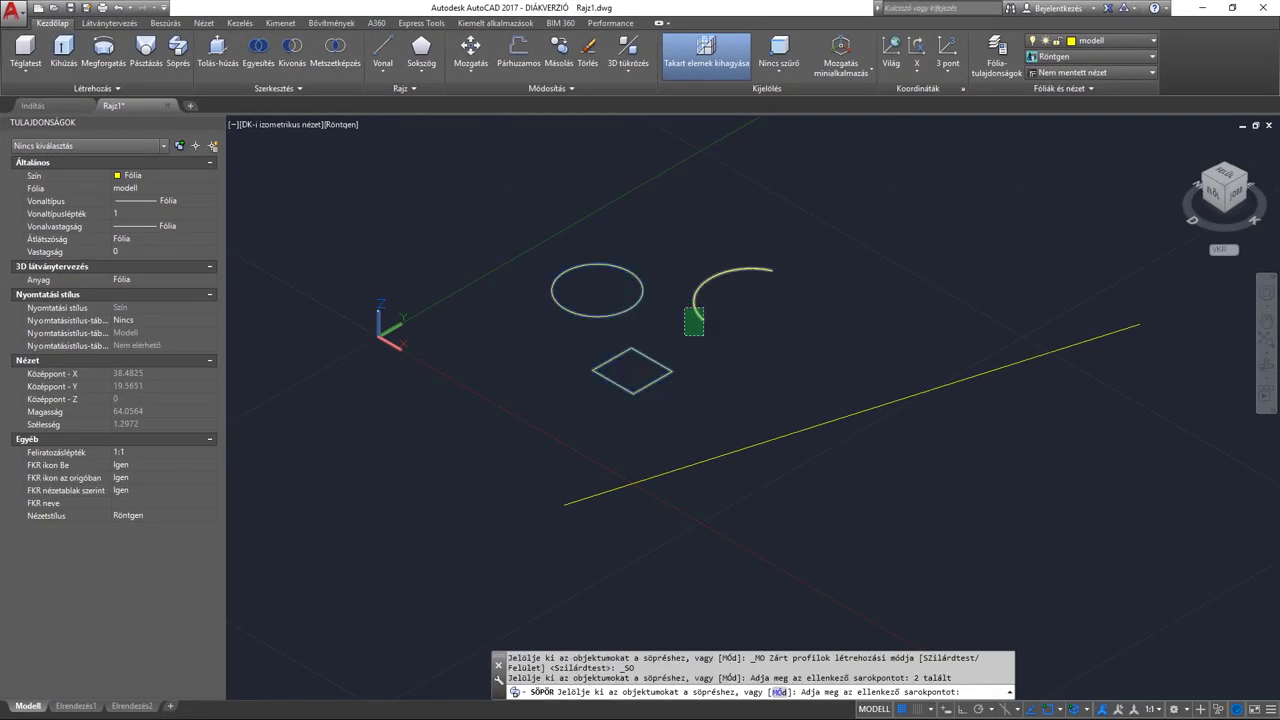
{"action": "left_click", "coordinate": [675, 312]}
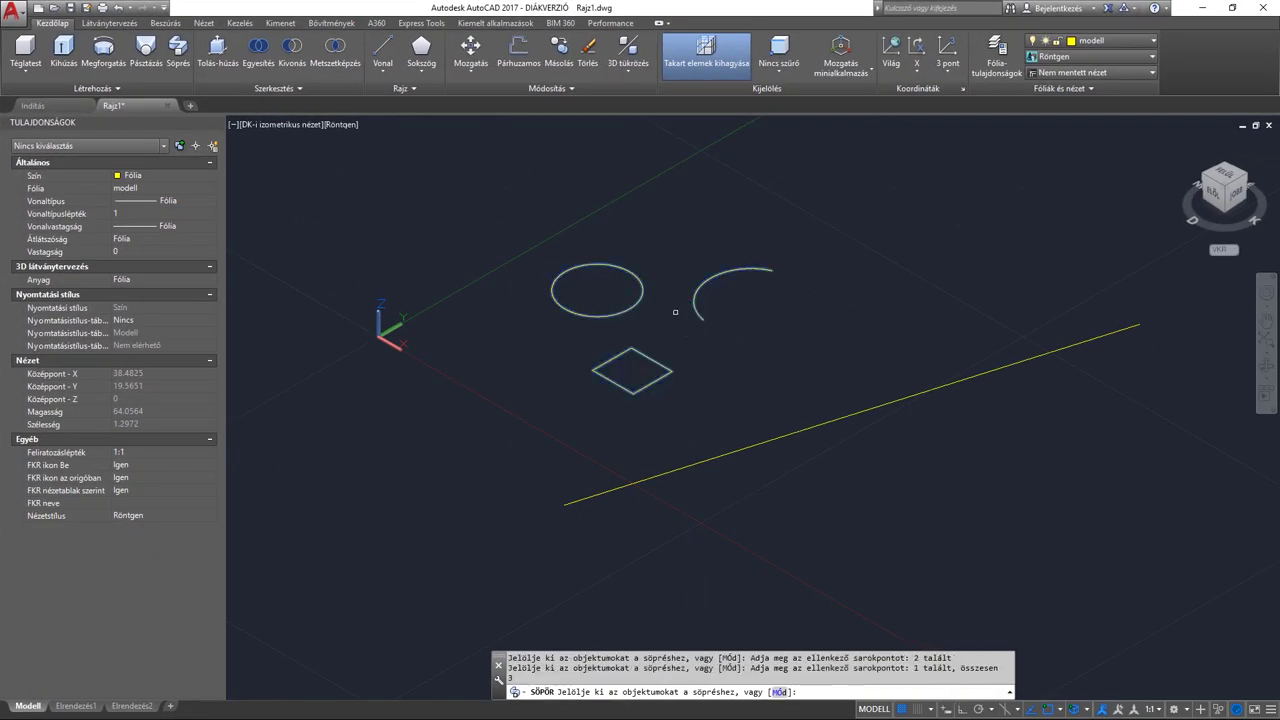
{"action": "key", "text": "Return"}
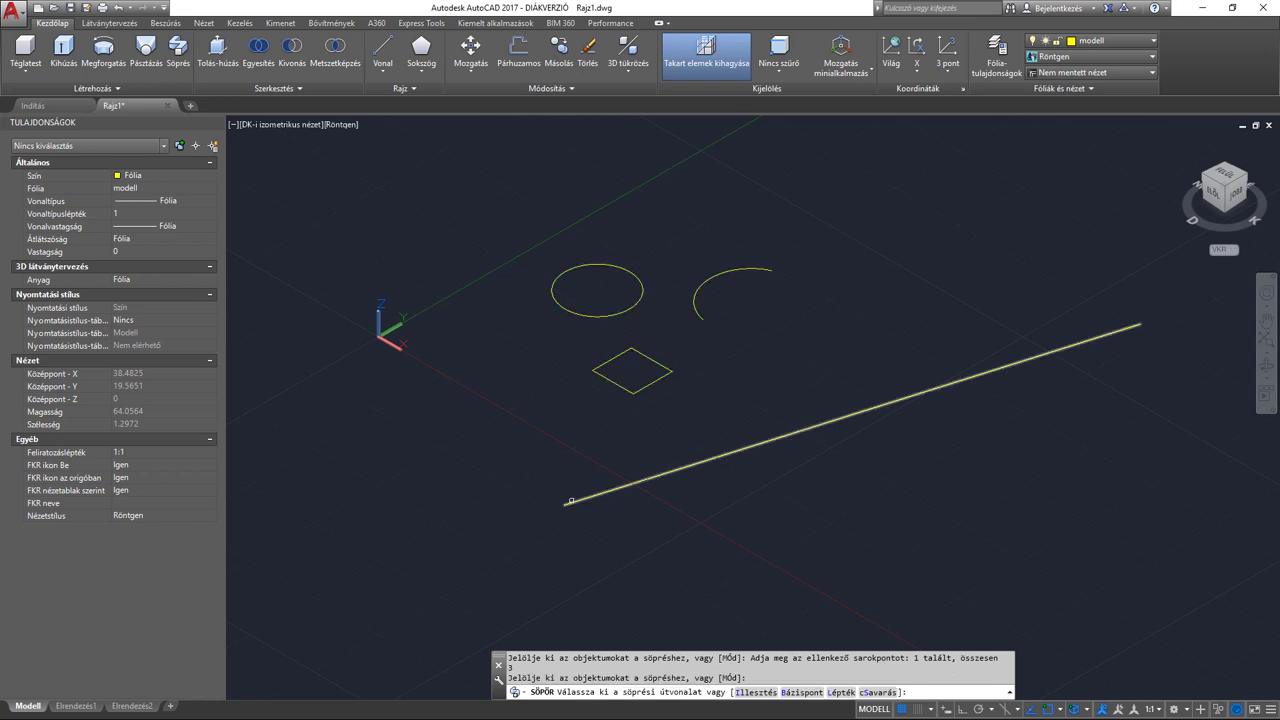
{"action": "left_click", "coordinate": [571, 500]}
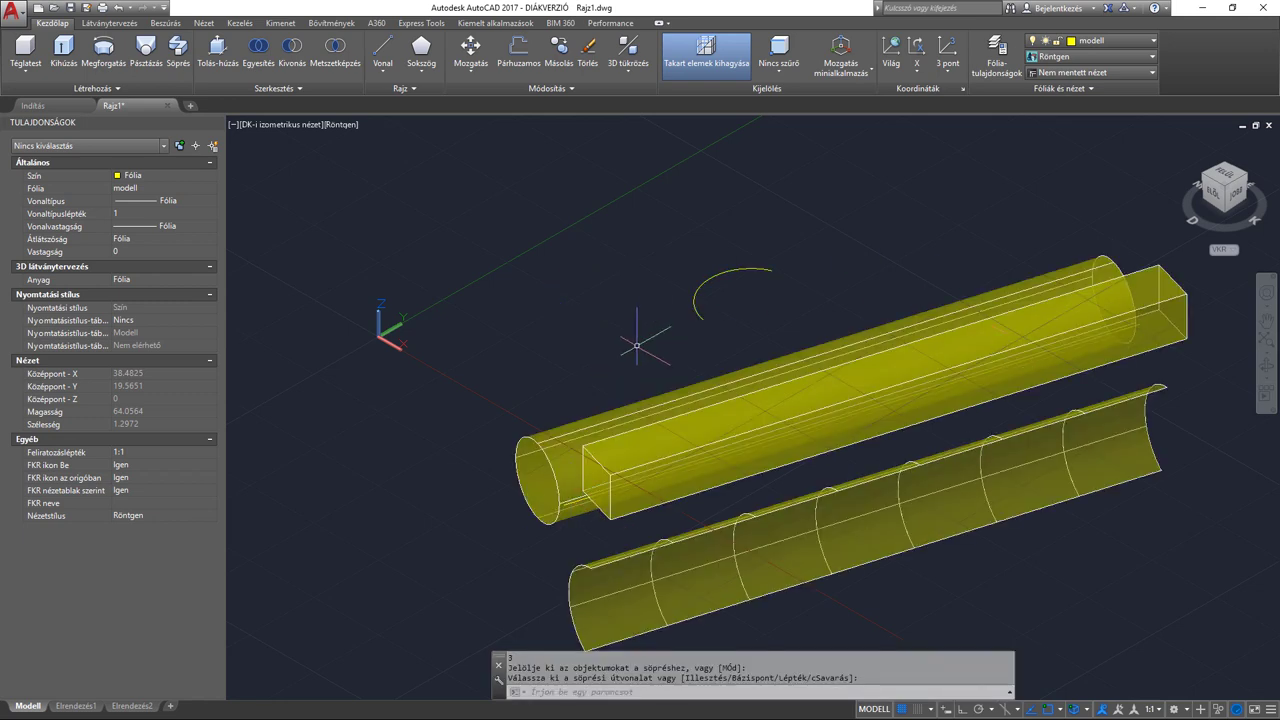
{"action": "scroll", "coordinate": [627, 310], "scroll_direction": "up", "scroll_amount": 1}
{"action": "middle_click_drag", "start_coordinate": [627, 310], "coordinate": [613, 301]}
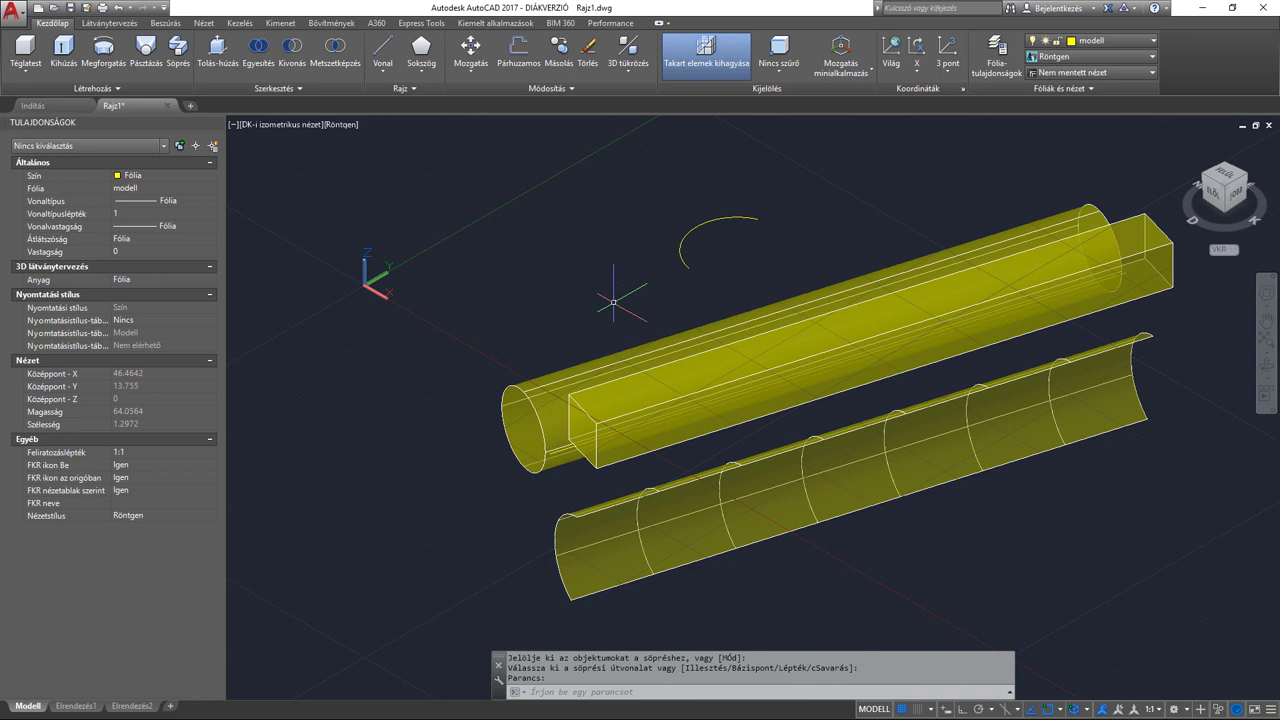
Switch to the shaded-with-edges visual style and orbit to look along the solids.
{"action": "left_click", "coordinate": [336, 126]}
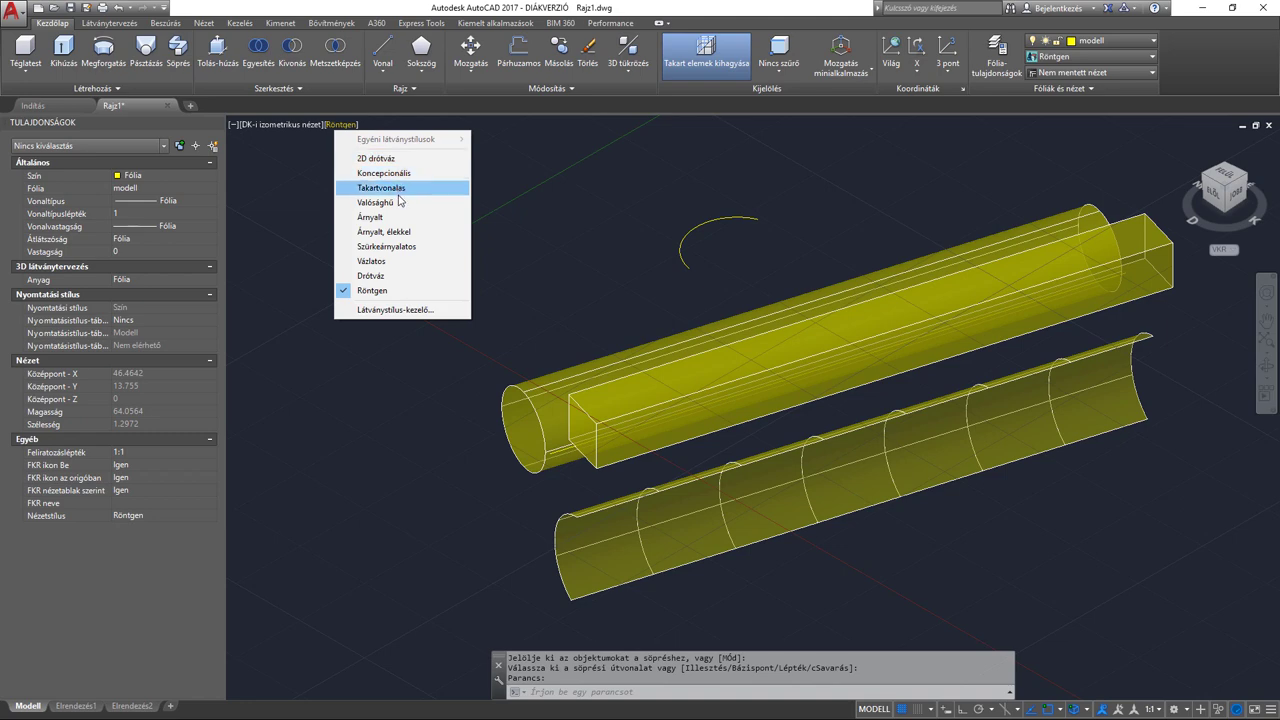
{"action": "left_click", "coordinate": [400, 231]}
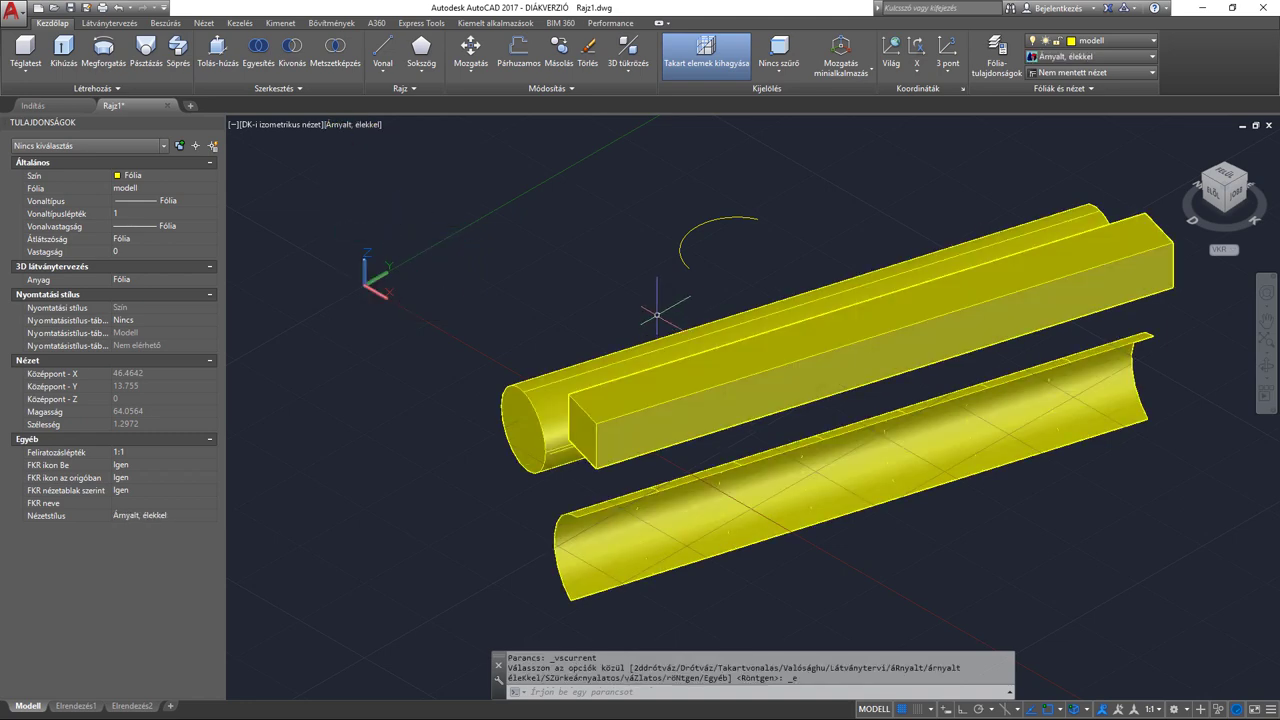
{"action": "left_click", "coordinate": [1271, 374]}
{"action": "mouse_move", "coordinate": [900, 390]}
{"action": "left_mouse_down"}
{"action": "mouse_move", "coordinate": [856, 368]}
{"action": "mouse_move", "coordinate": [960, 300]}
{"action": "mouse_move", "coordinate": [871, 349]}
{"action": "left_mouse_up"}
{"action": "key", "text": "Escape"}
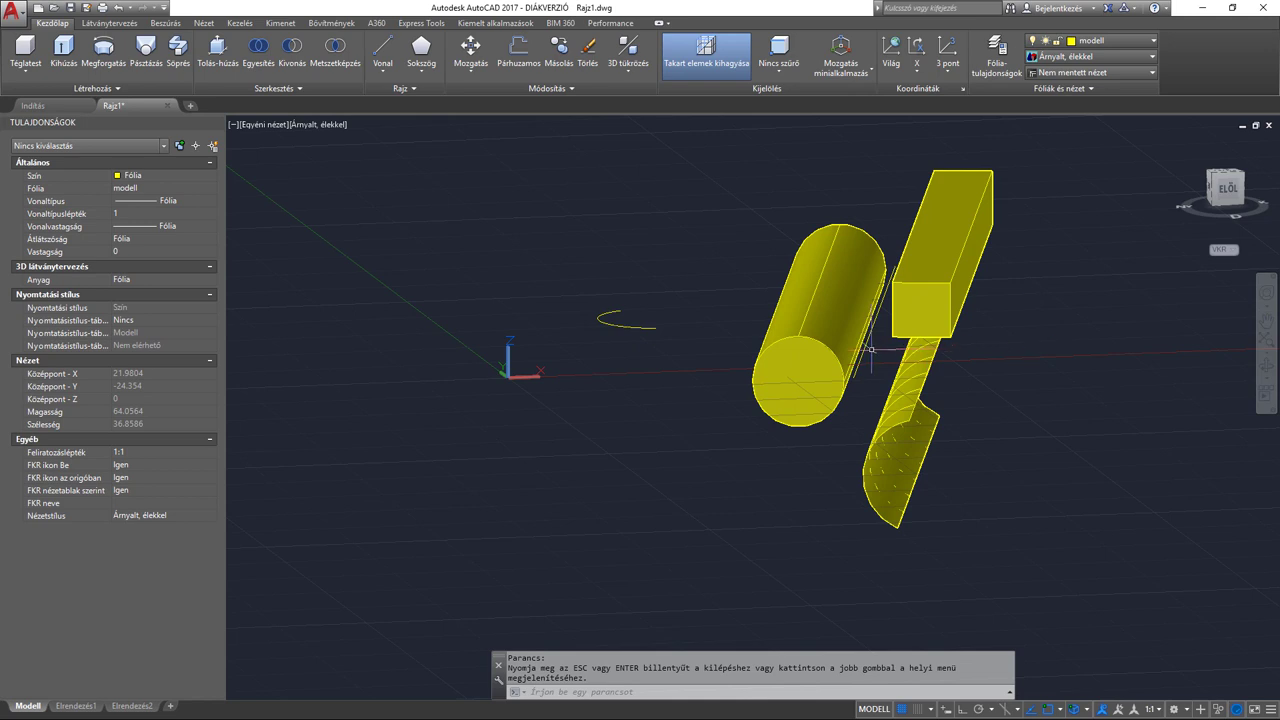
Select the line, cylinder, box and swept surface in turn to check their properties.
{"action": "left_click", "coordinate": [862, 338]}
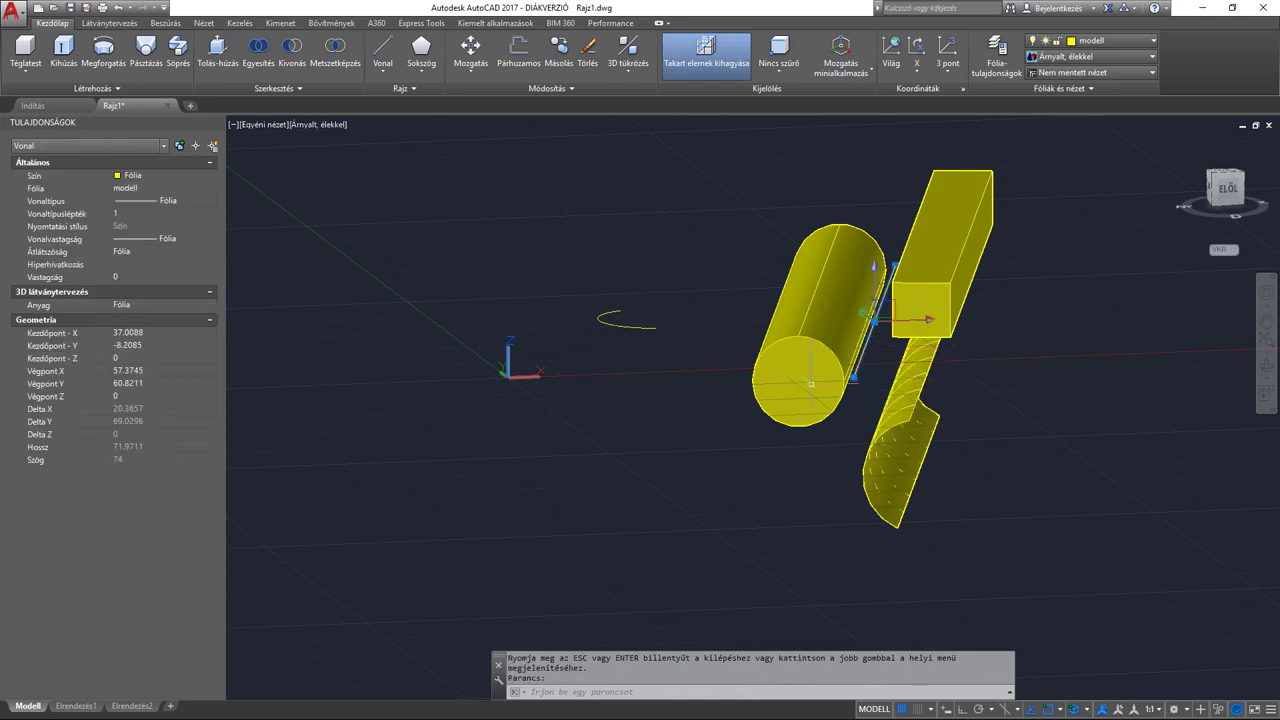
{"action": "key", "text": "Escape"}
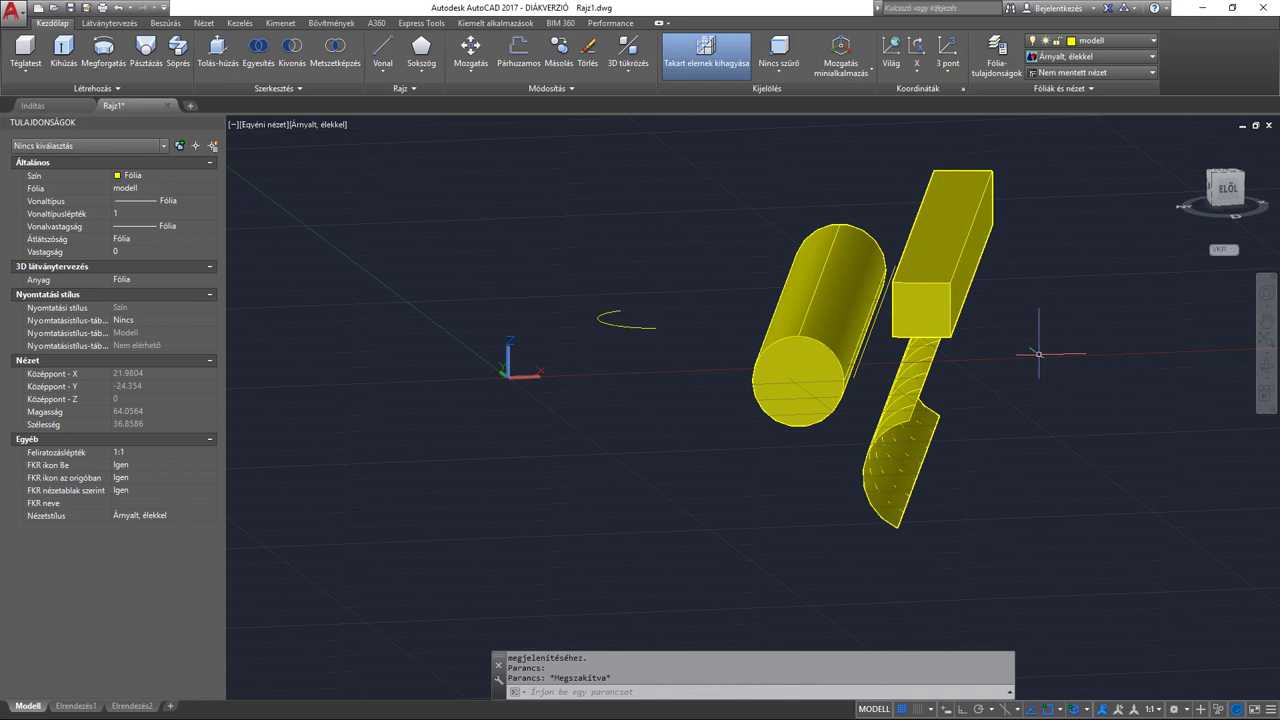
{"action": "scroll", "coordinate": [1039, 353], "scroll_direction": "up", "scroll_amount": 2}
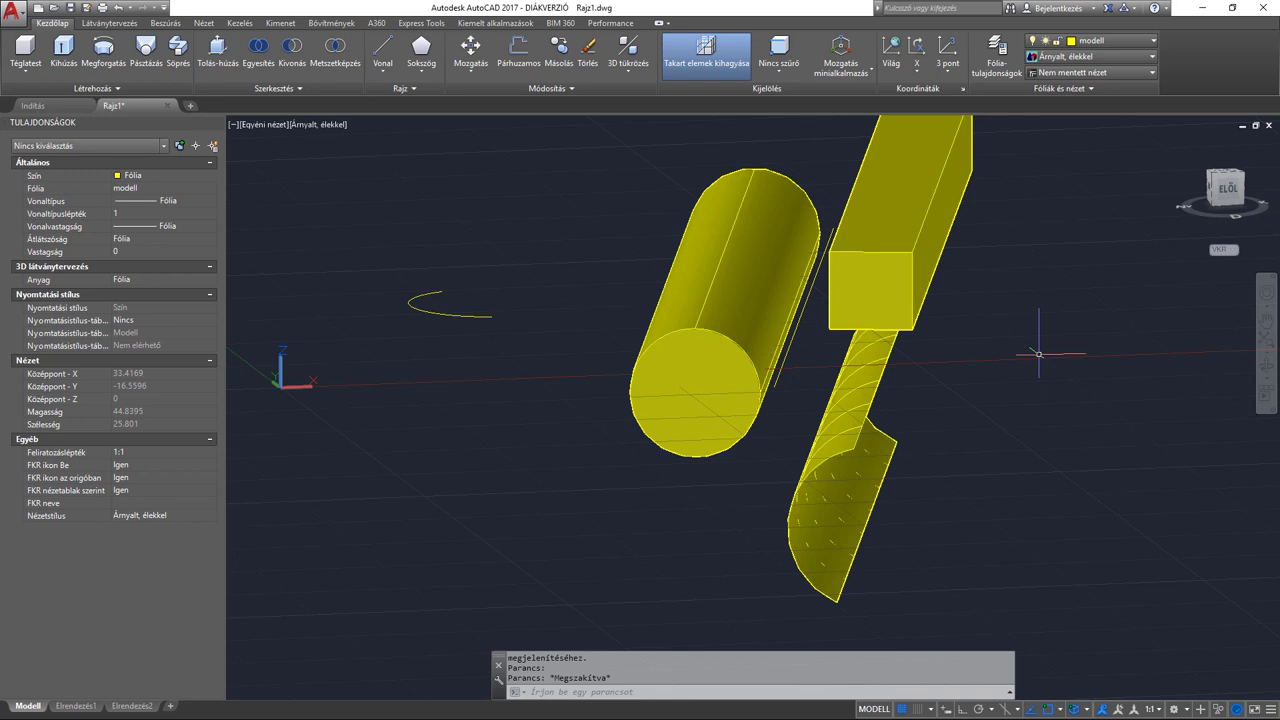
{"action": "left_click", "coordinate": [755, 288]}
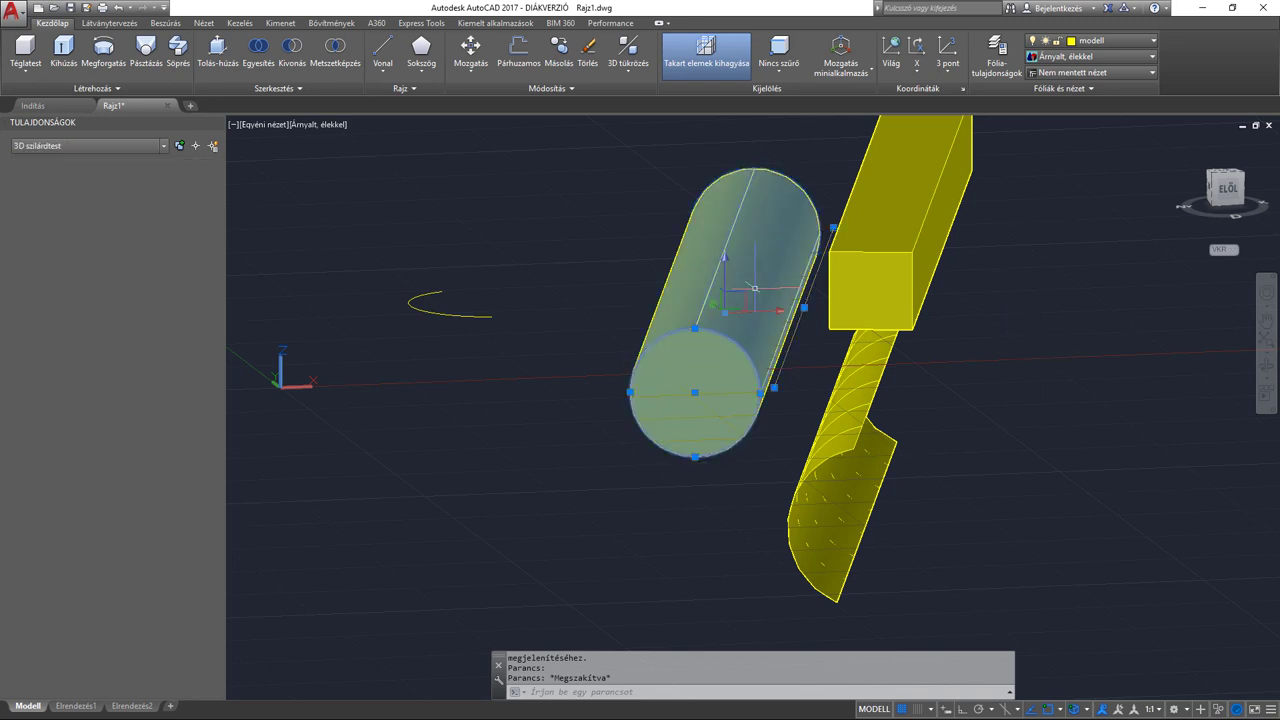
{"action": "key", "text": "Escape"}
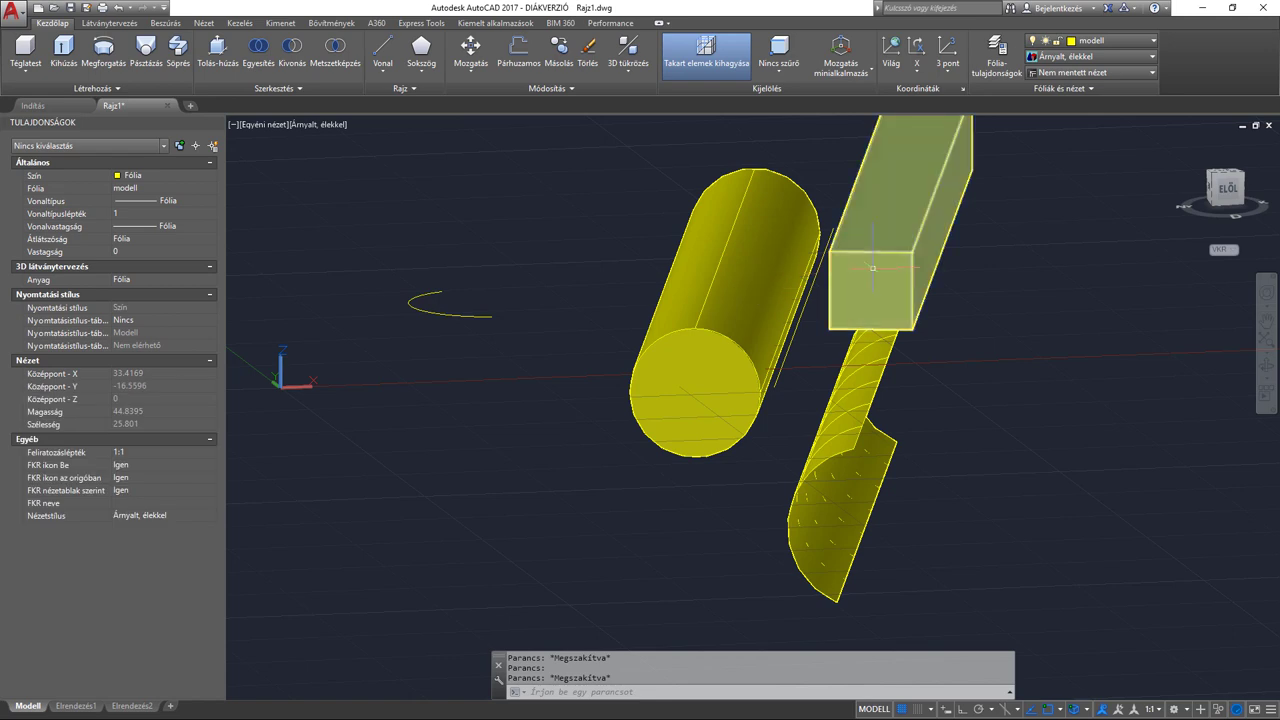
{"action": "left_click", "coordinate": [872, 268]}
{"action": "key", "text": "Escape"}
{"action": "middle_click_drag", "start_coordinate": [941, 443], "coordinate": [939, 387]}
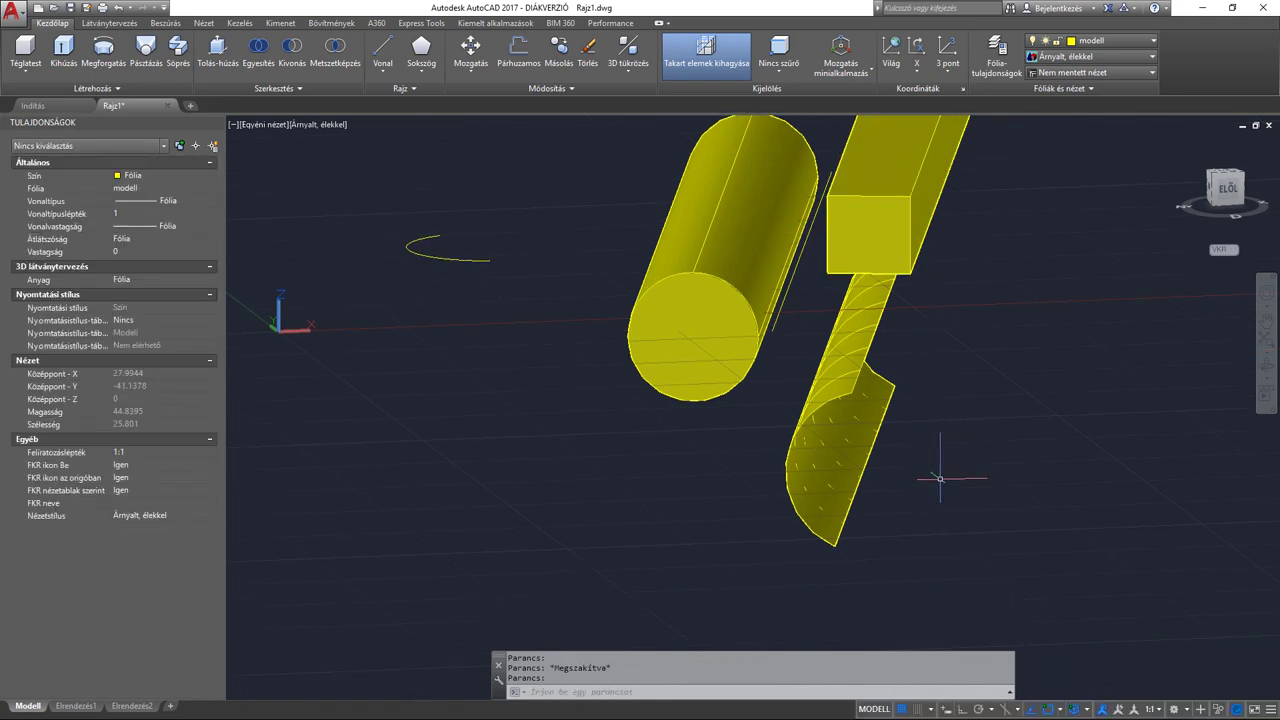
{"action": "left_click", "coordinate": [828, 478]}
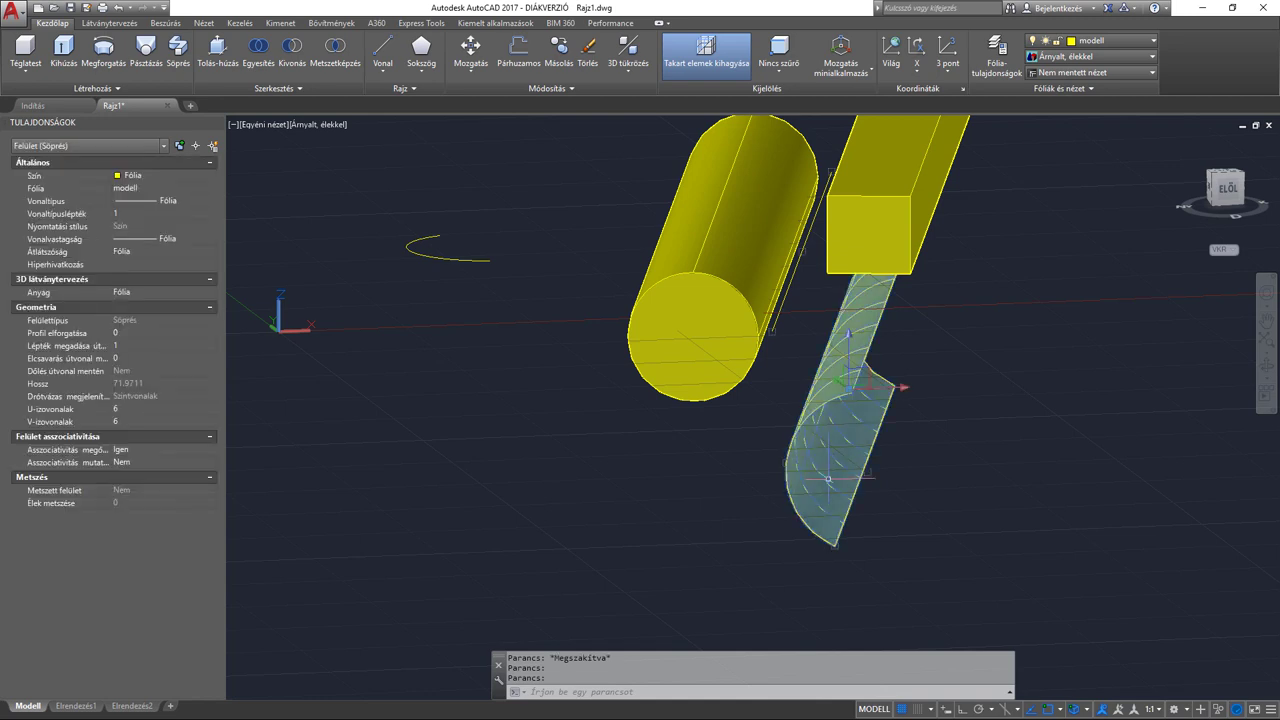
{"action": "key", "text": "Escape"}
Orbit to view the shapes from above, then undo back to the flat profiles and line.
{"action": "left_click", "coordinate": [1266, 369]}
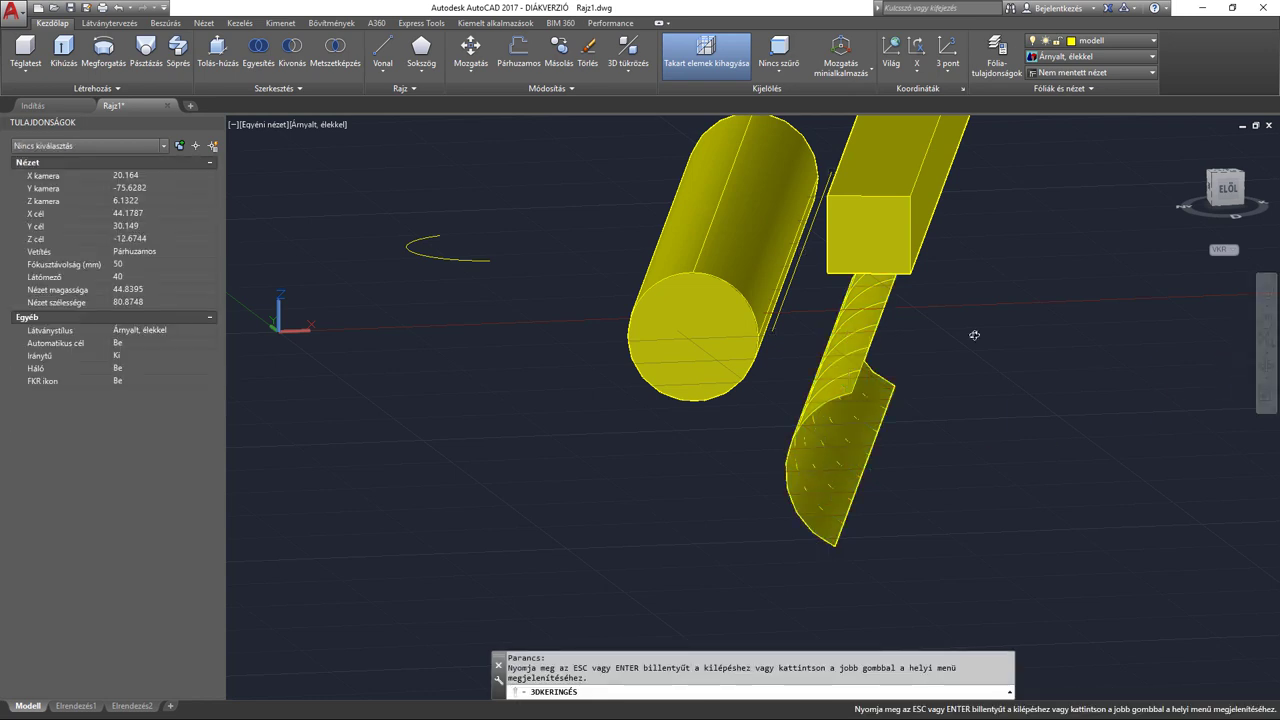
{"action": "mouse_move", "coordinate": [975, 335]}
{"action": "left_mouse_down"}
{"action": "mouse_move", "coordinate": [937, 365]}
{"action": "mouse_move", "coordinate": [1048, 340]}
{"action": "mouse_move", "coordinate": [1043, 329]}
{"action": "mouse_move", "coordinate": [923, 376]}
{"action": "mouse_move", "coordinate": [971, 309]}
{"action": "mouse_move", "coordinate": [1000, 300]}
{"action": "mouse_move", "coordinate": [903, 322]}
{"action": "mouse_move", "coordinate": [927, 335]}
{"action": "mouse_move", "coordinate": [878, 372]}
{"action": "mouse_move", "coordinate": [780, 362]}
{"action": "mouse_move", "coordinate": [808, 296]}
{"action": "mouse_move", "coordinate": [810, 340]}
{"action": "mouse_move", "coordinate": [803, 331]}
{"action": "left_mouse_up"}
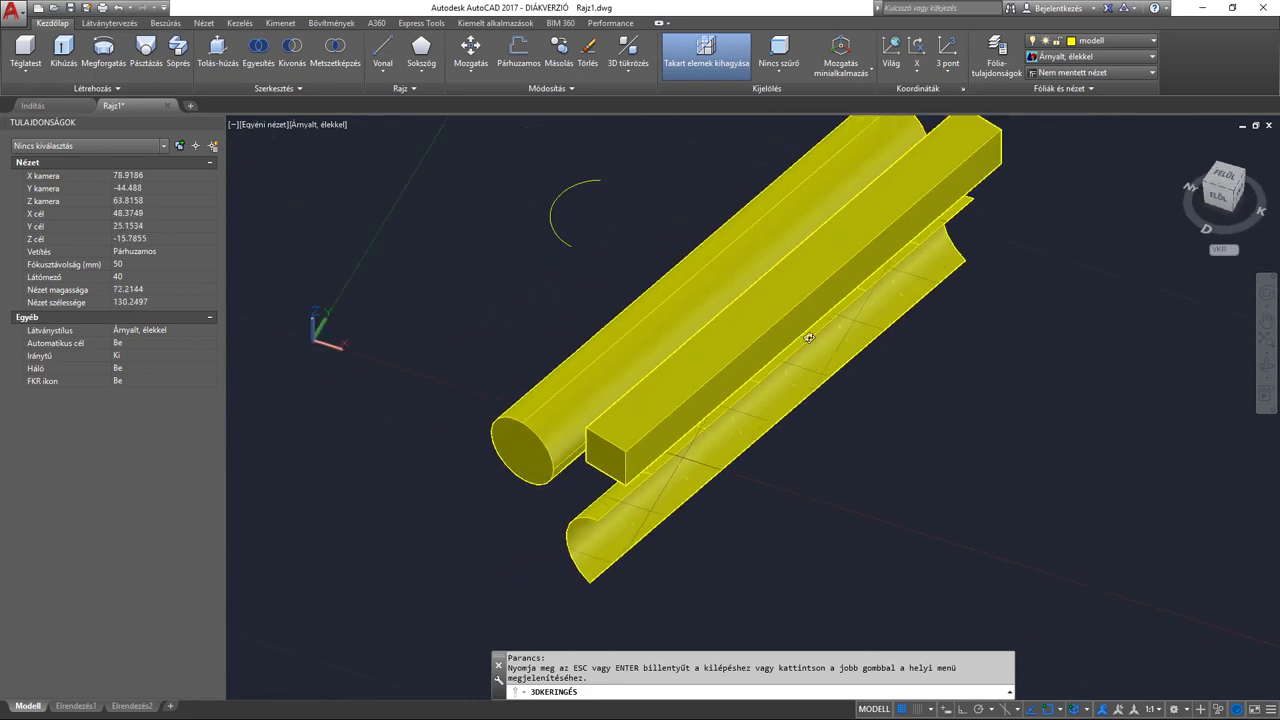
{"action": "key", "text": "Escape"}
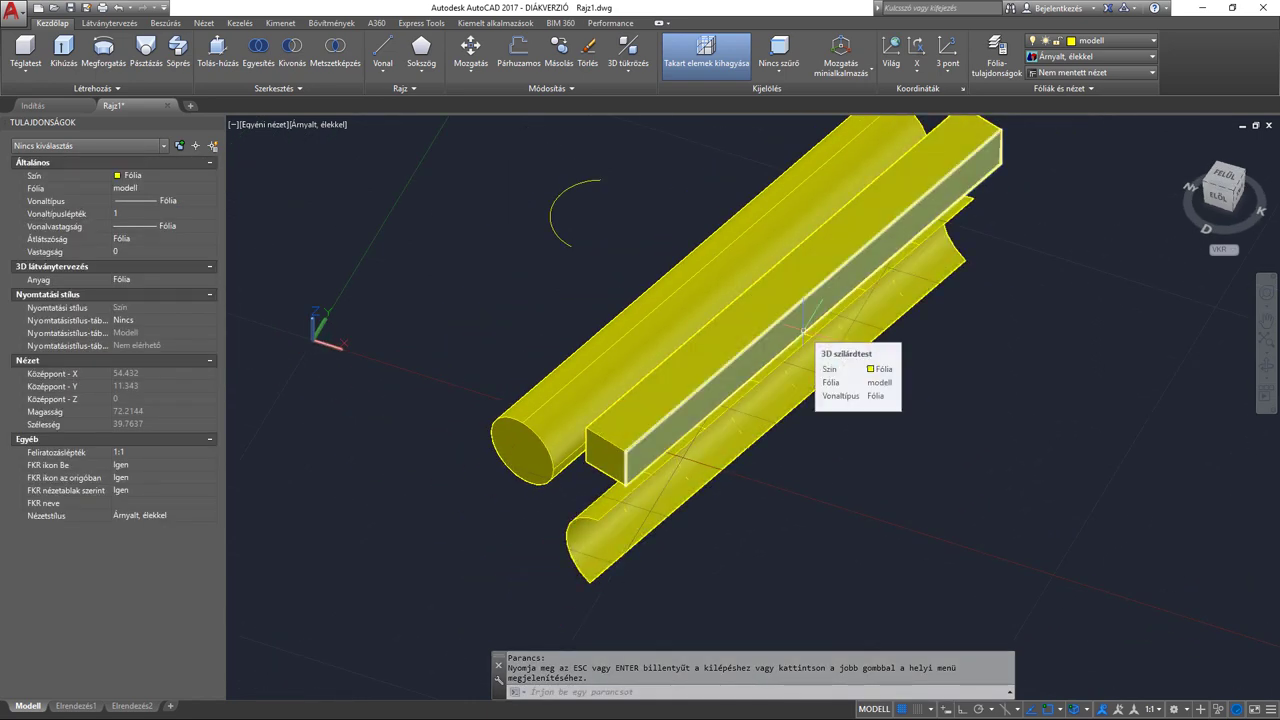
{"action": "key", "text": "ctrl+z"}
{"action": "key", "text": "ctrl+z"}
{"action": "key", "text": "ctrl+z"}
{"action": "key", "text": "ctrl+z"}
{"action": "key", "text": "ctrl+z"}
{"action": "key", "text": "ctrl+z"}
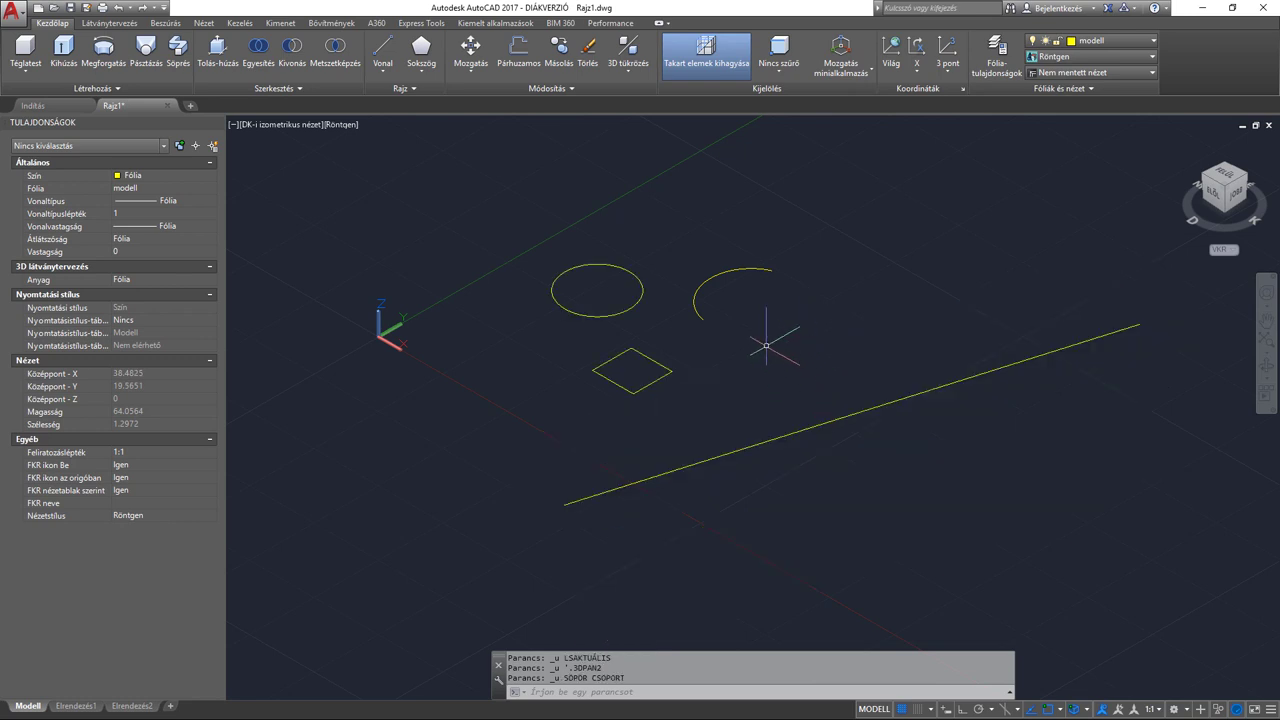
Pan the drawing slightly and start the Söprés (Sweep) command.
{"action": "middle_click_drag", "start_coordinate": [712, 371], "coordinate": [718, 363]}
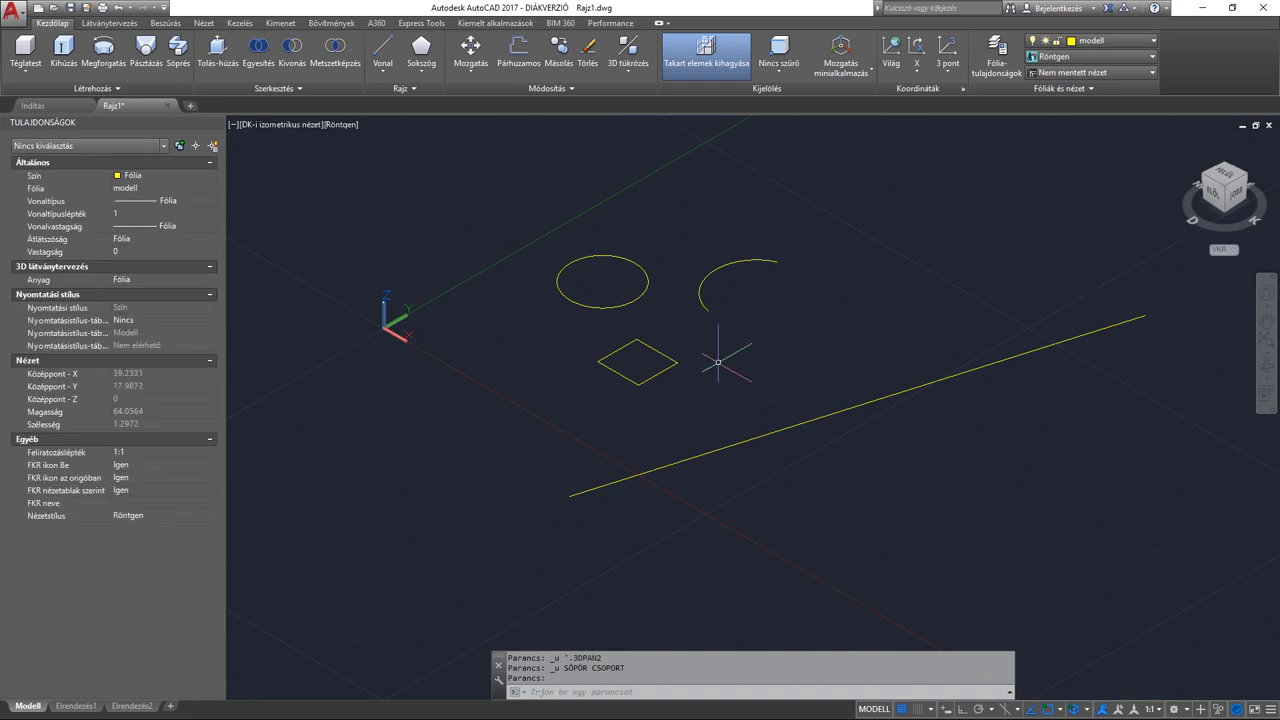
{"action": "left_click", "coordinate": [181, 60]}
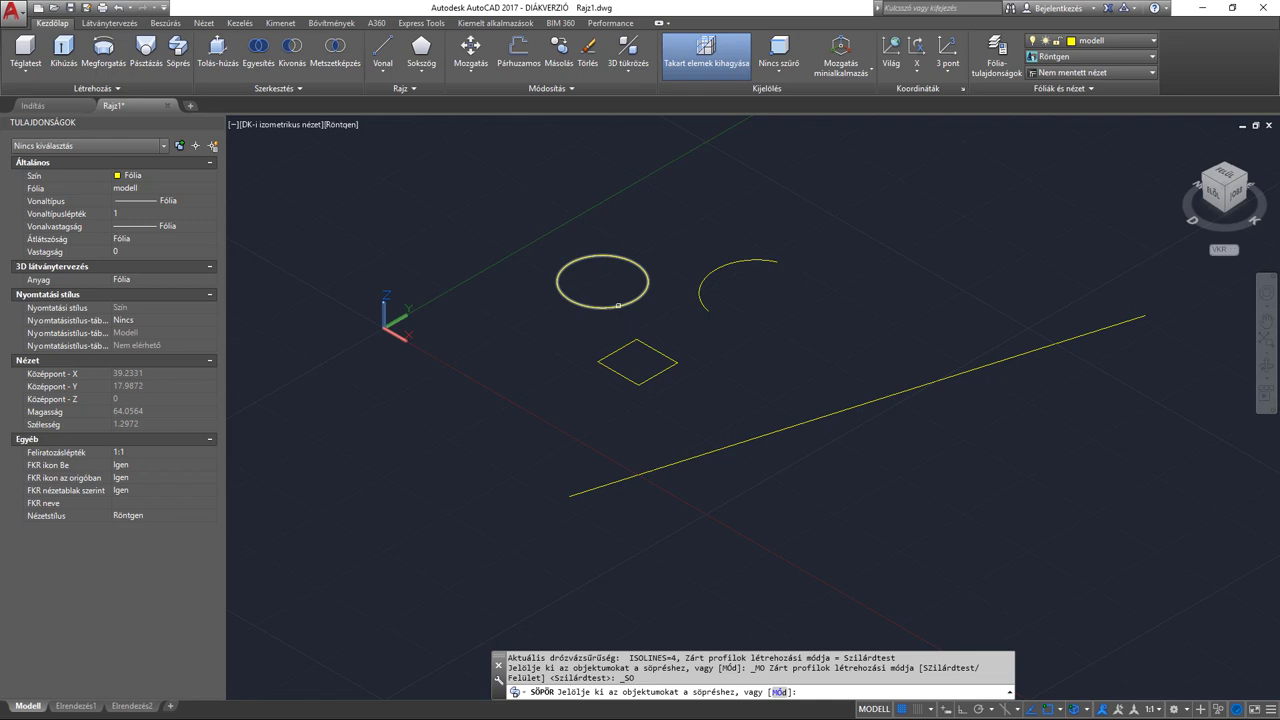
Sweep the circle along the straight line using its centre as the base point.
{"action": "left_click", "coordinate": [618, 305]}
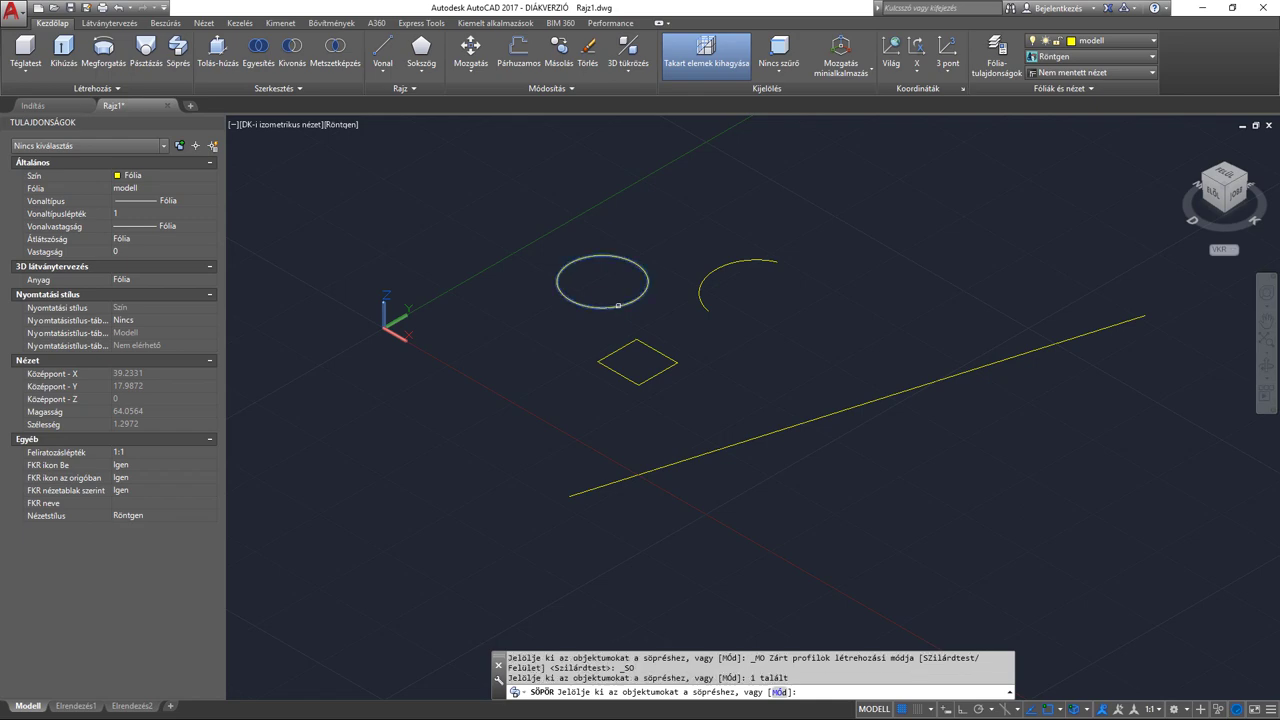
{"action": "key", "text": "Return"}
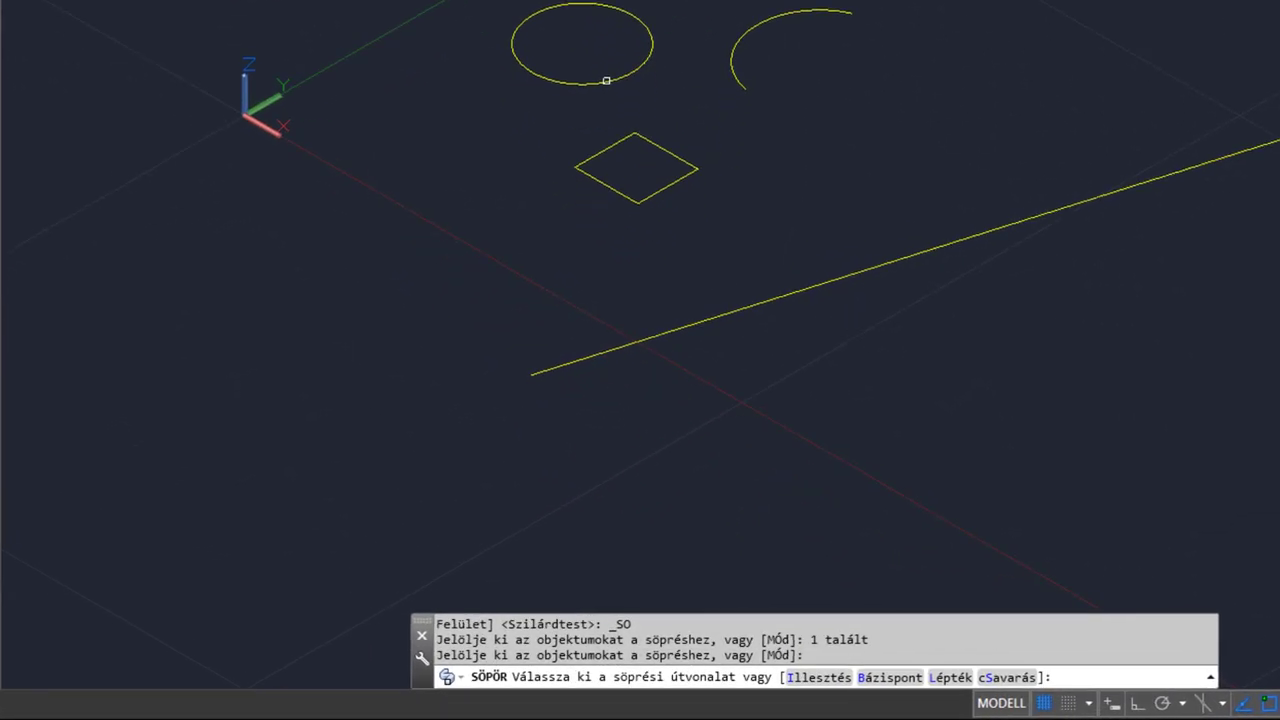
{"action": "left_click", "coordinate": [883, 685]}
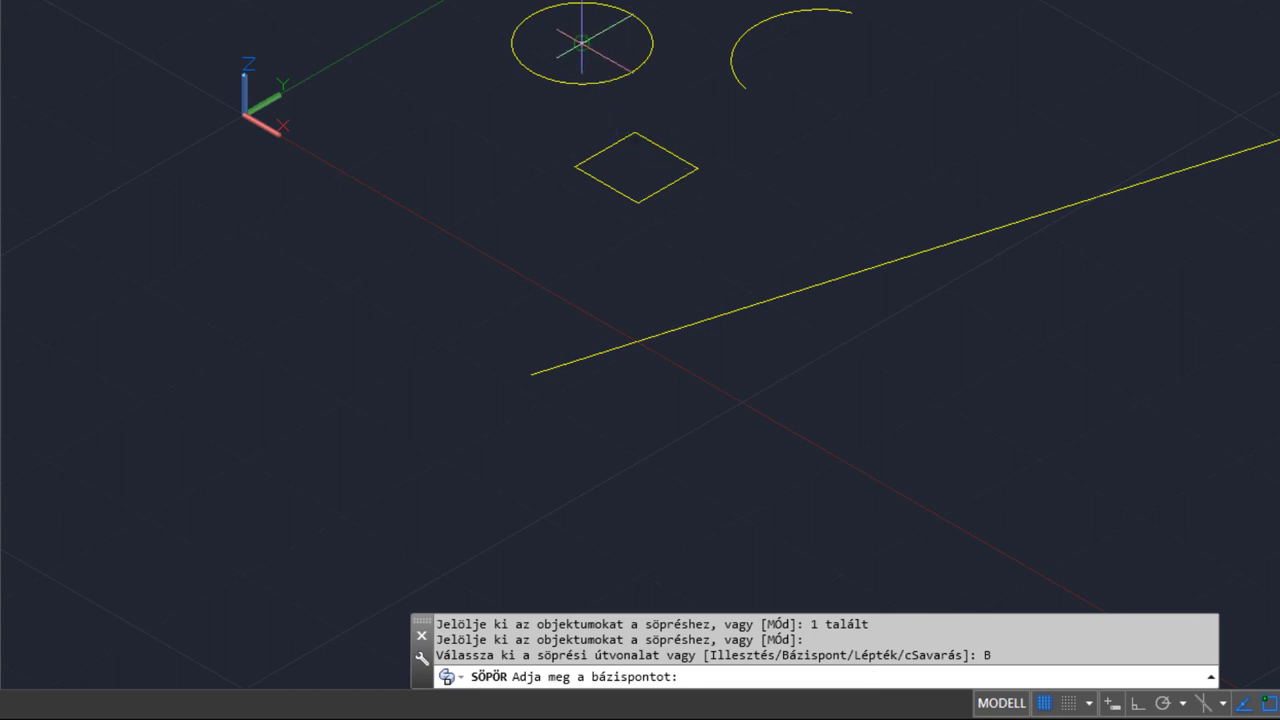
{"action": "scroll", "coordinate": [581, 43], "scroll_direction": "up", "scroll_amount": 5}
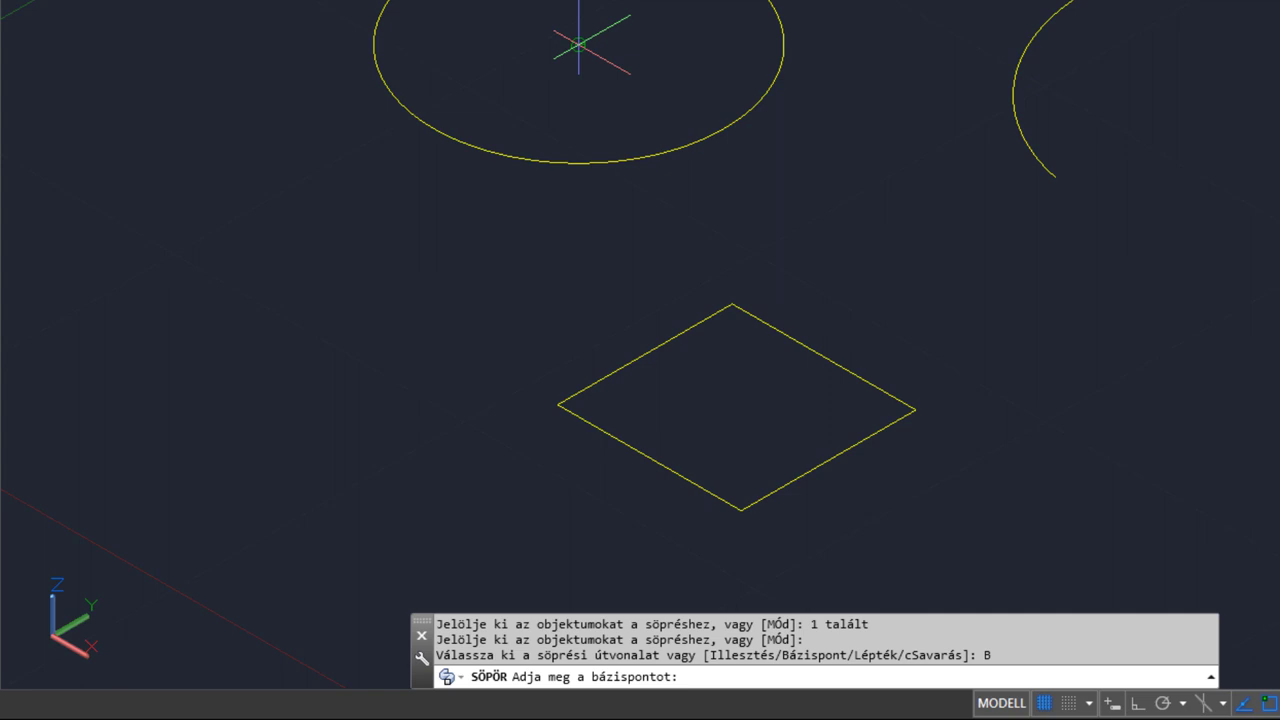
{"action": "left_click", "coordinate": [578, 45]}
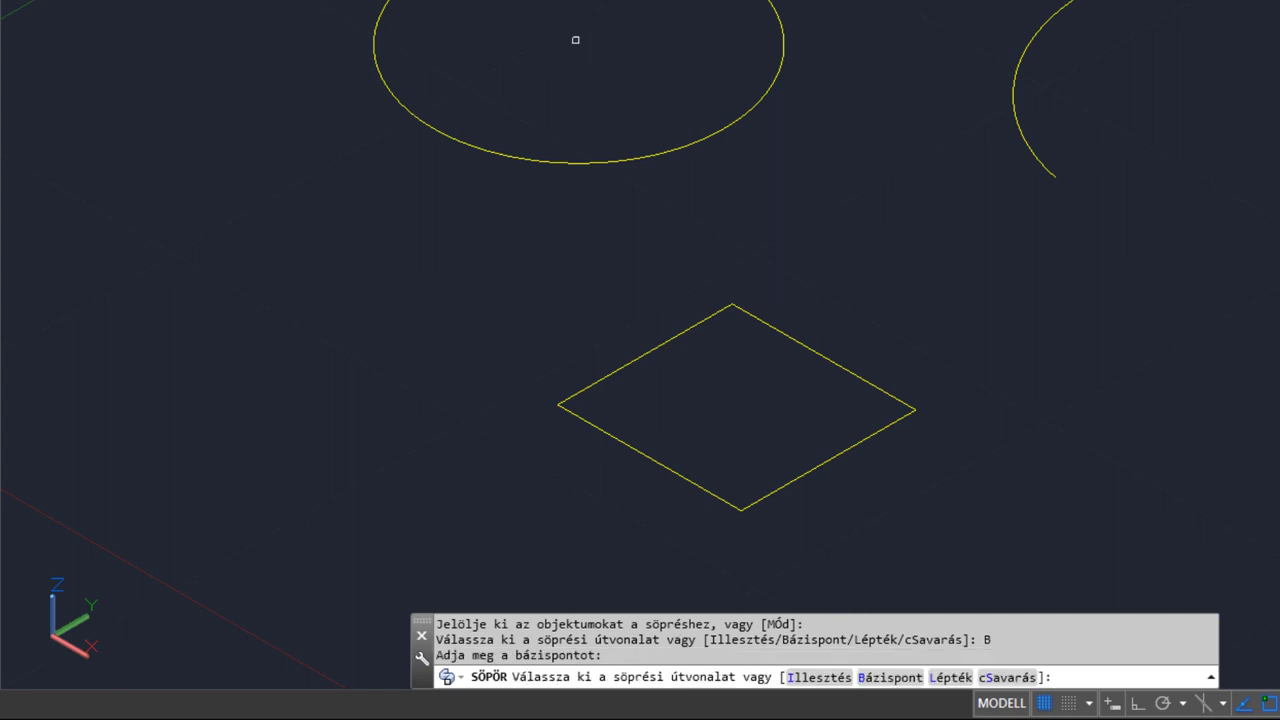
{"action": "scroll", "coordinate": [570, 48], "scroll_direction": "down", "scroll_amount": 2}
{"action": "scroll", "coordinate": [568, 49], "scroll_direction": "down", "scroll_amount": 2}
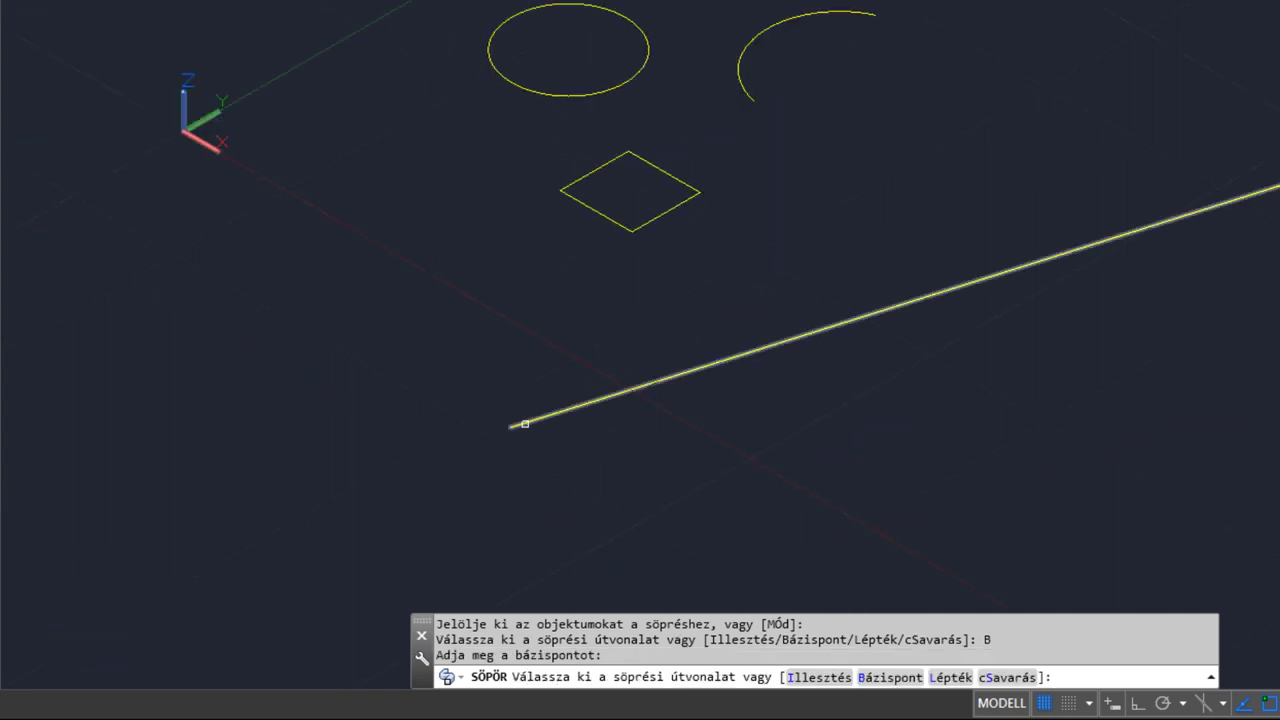
{"action": "left_click", "coordinate": [525, 424]}
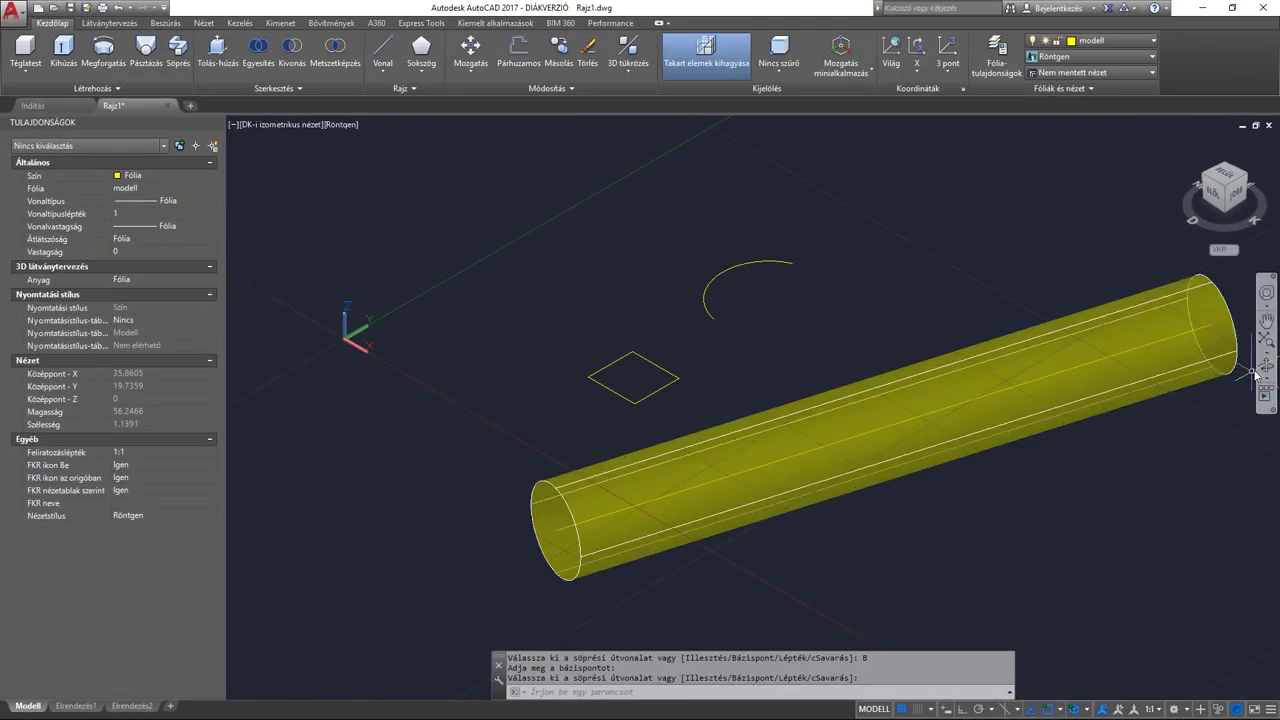
Orbit around and select the tube to inspect it, then undo the sweep.
{"action": "left_click", "coordinate": [1264, 366]}
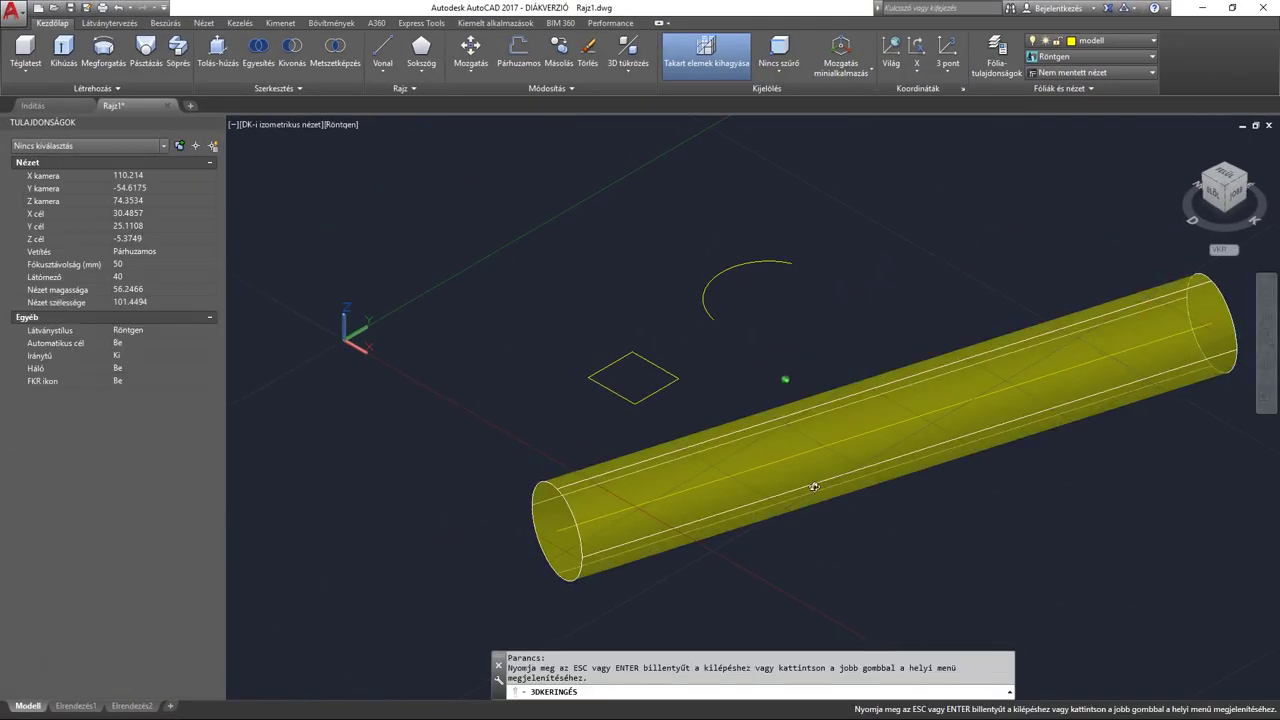
{"action": "left_click_drag", "start_coordinate": [840, 400], "coordinate": [912, 430]}
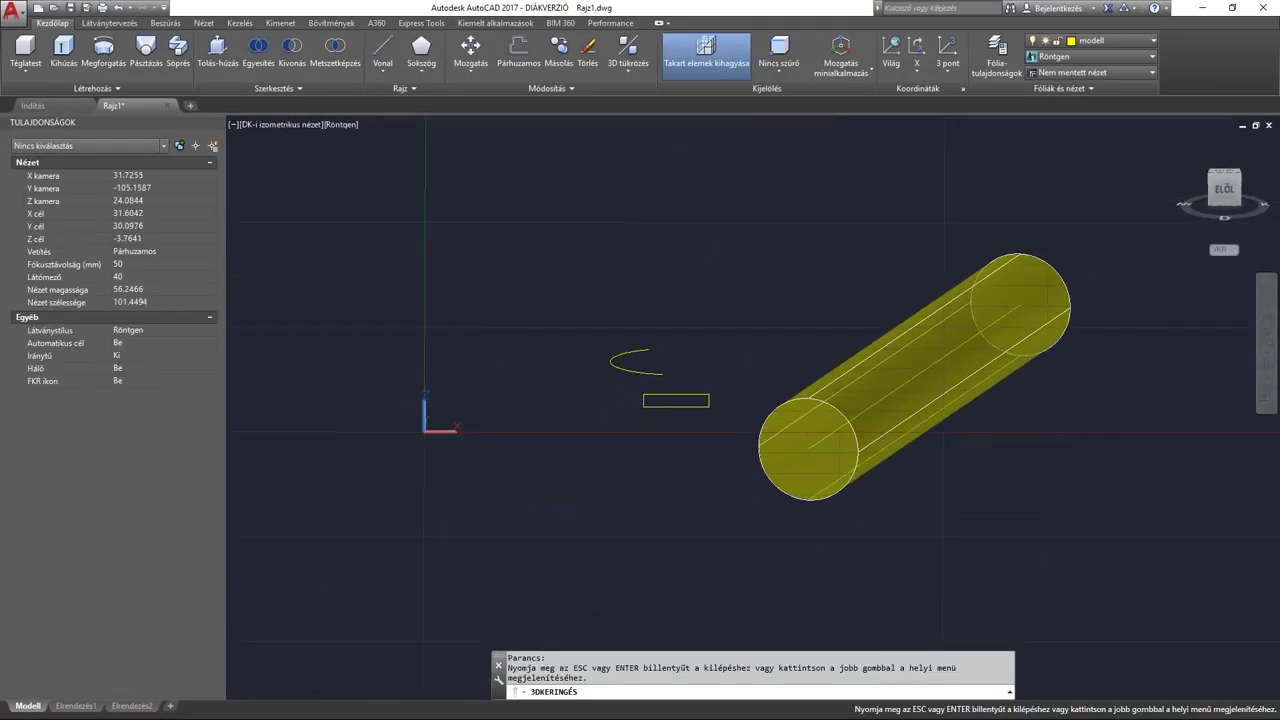
{"action": "key", "text": "Escape"}
{"action": "left_click", "coordinate": [862, 449]}
{"action": "key", "text": "Escape"}
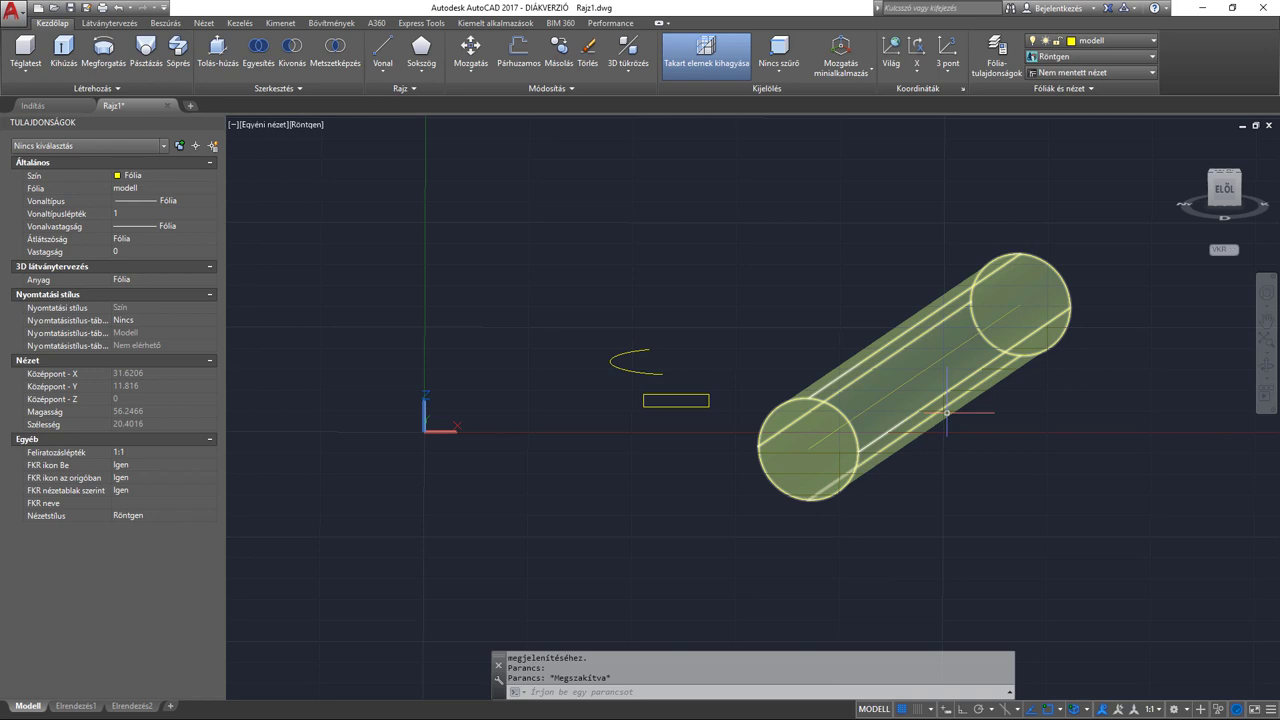
{"action": "key", "text": "ctrl+z"}
{"action": "key", "text": "ctrl+z"}
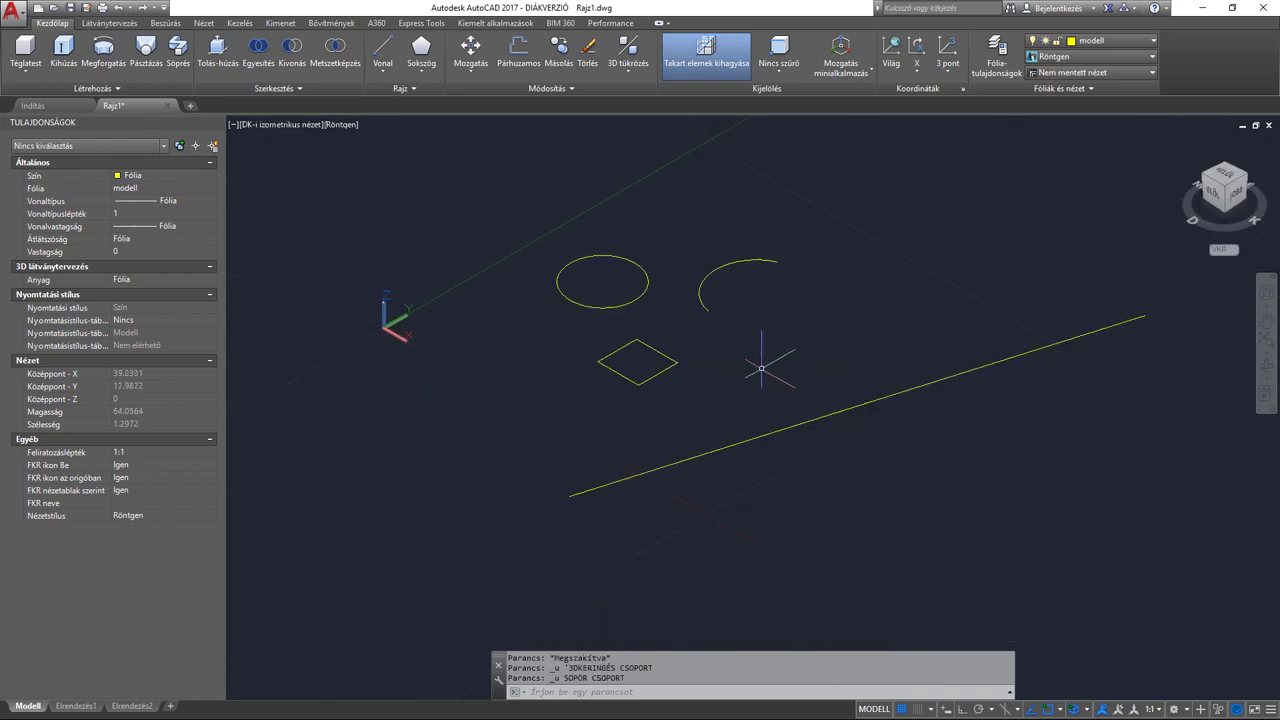
Sweep the diamond along the straight line with its bottom corner as the base point.
{"action": "scroll", "coordinate": [706, 351], "scroll_direction": "up", "scroll_amount": 2}
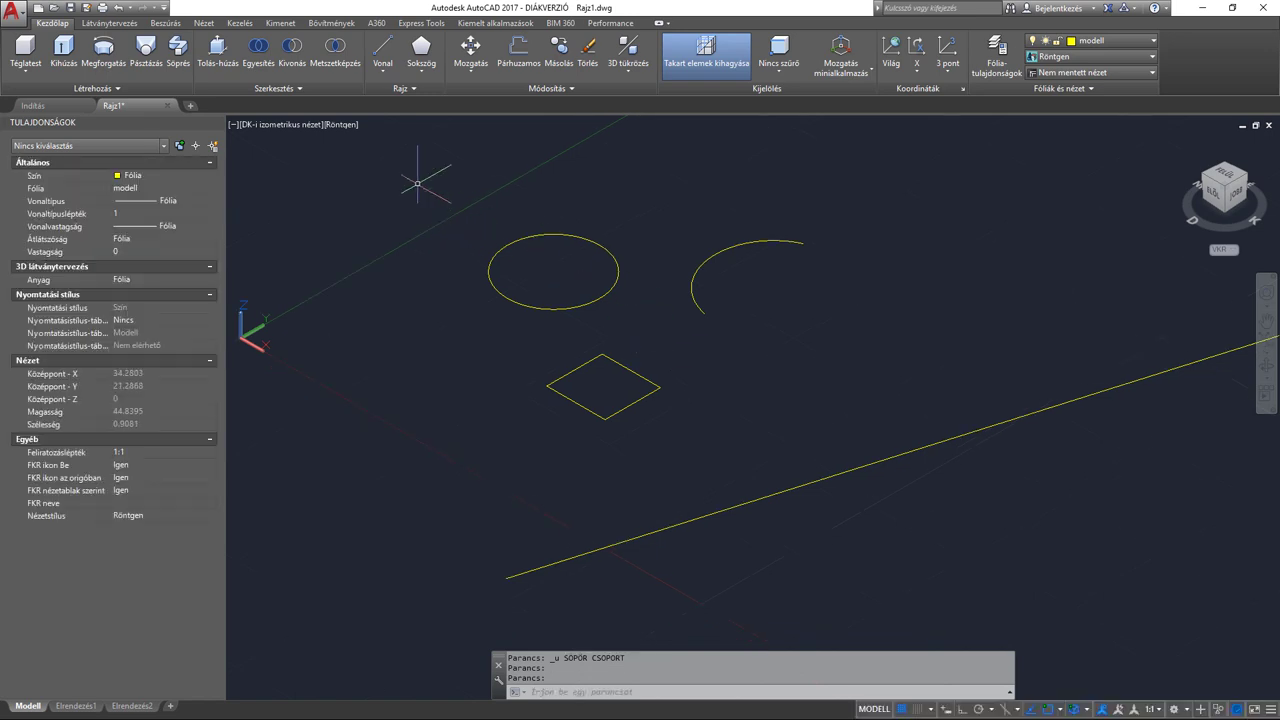
{"action": "left_click", "coordinate": [178, 50]}
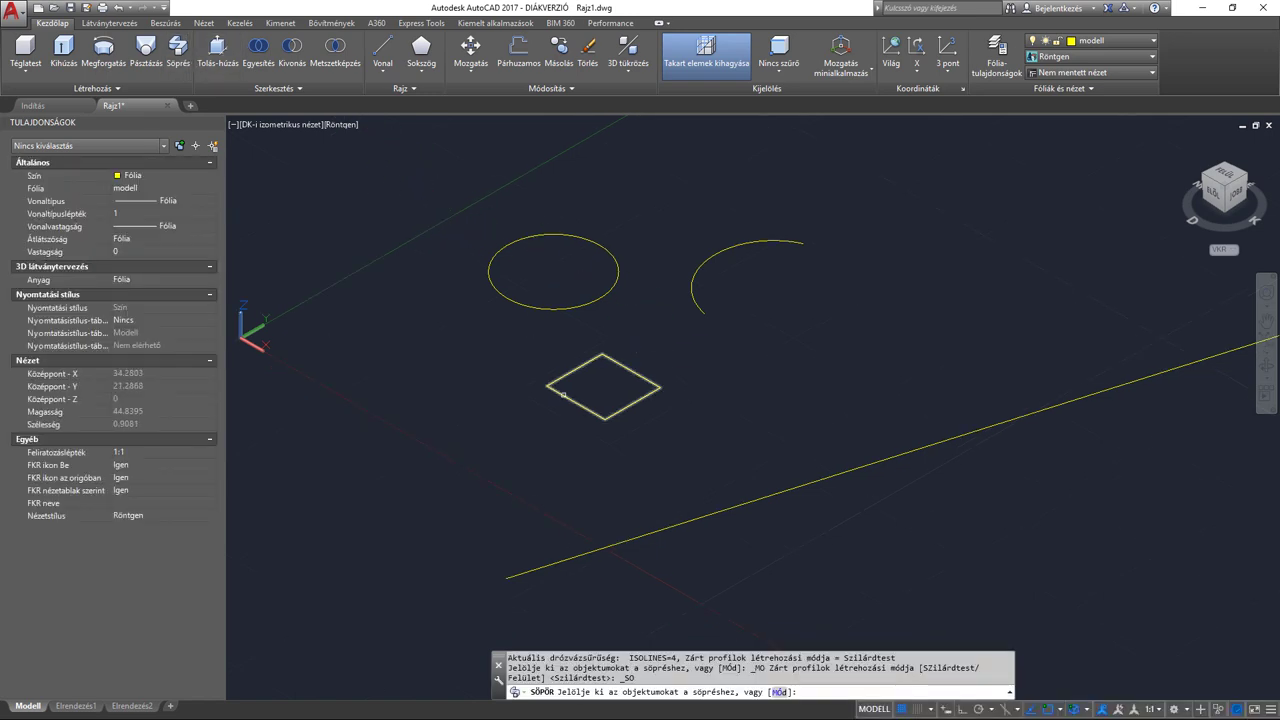
{"action": "left_click", "coordinate": [563, 395]}
{"action": "key", "text": "Return"}
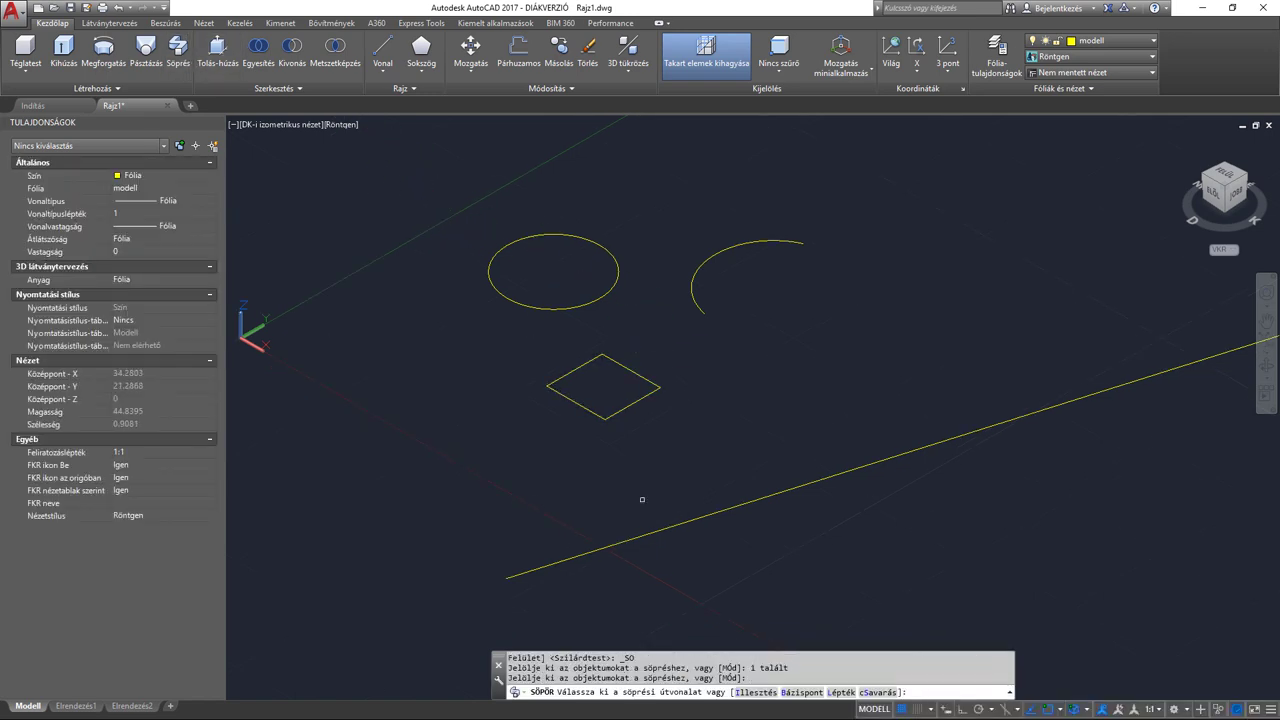
{"action": "left_click", "coordinate": [804, 693]}
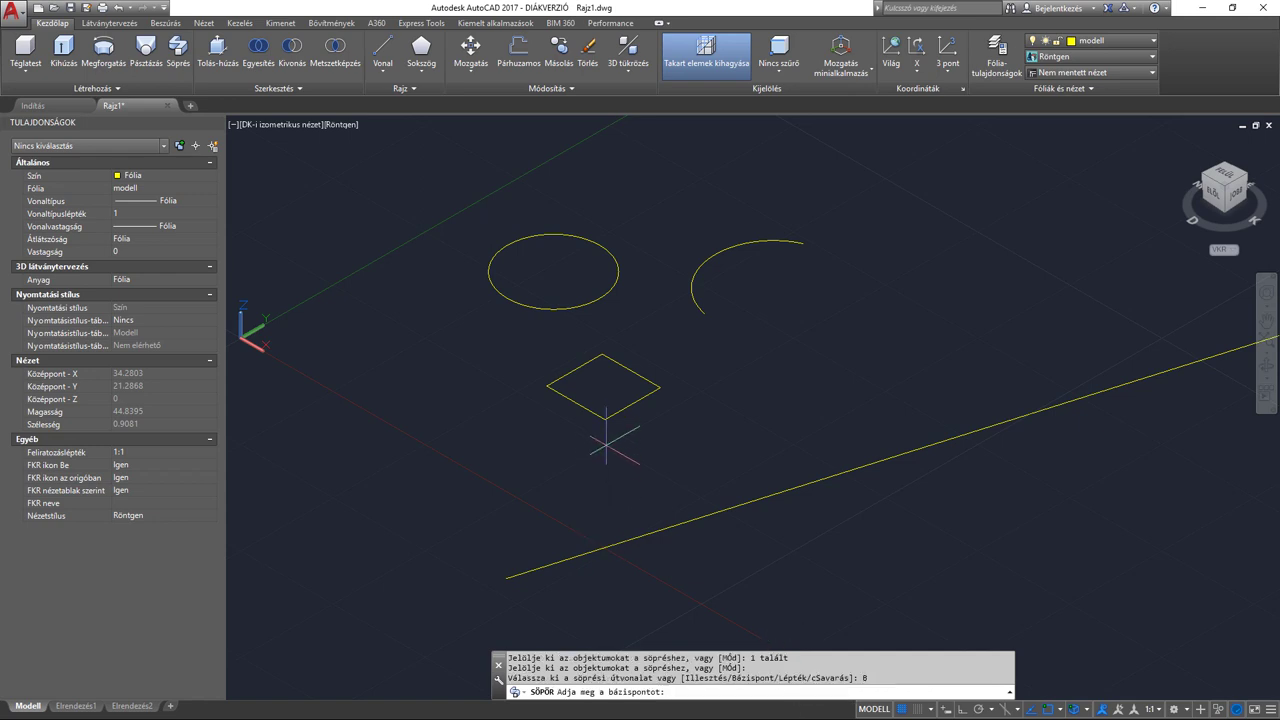
{"action": "left_click", "coordinate": [604, 419]}
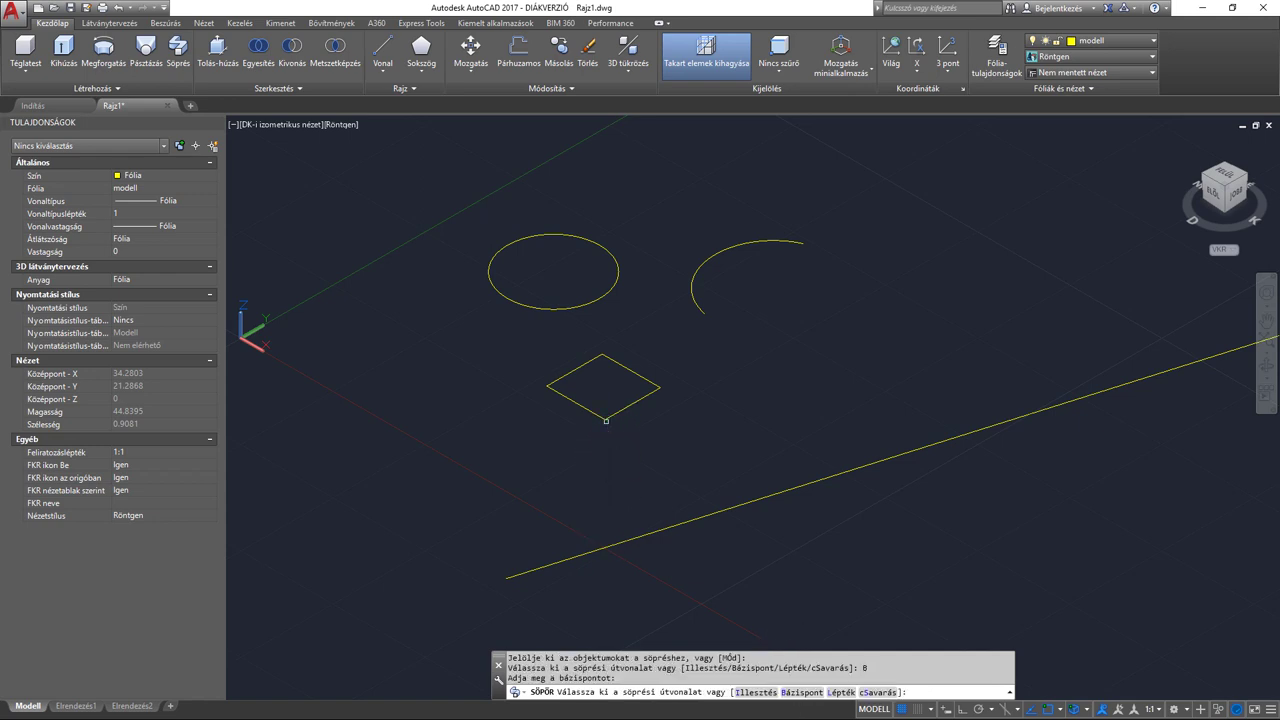
{"action": "left_click", "coordinate": [509, 576]}
Orbit to look along the square solid, select it and pan it to the centre.
{"action": "left_click", "coordinate": [1265, 365]}
{"action": "mouse_move", "coordinate": [909, 383]}
{"action": "left_mouse_down"}
{"action": "mouse_move", "coordinate": [912, 328]}
{"action": "mouse_move", "coordinate": [945, 320]}
{"action": "left_mouse_up"}
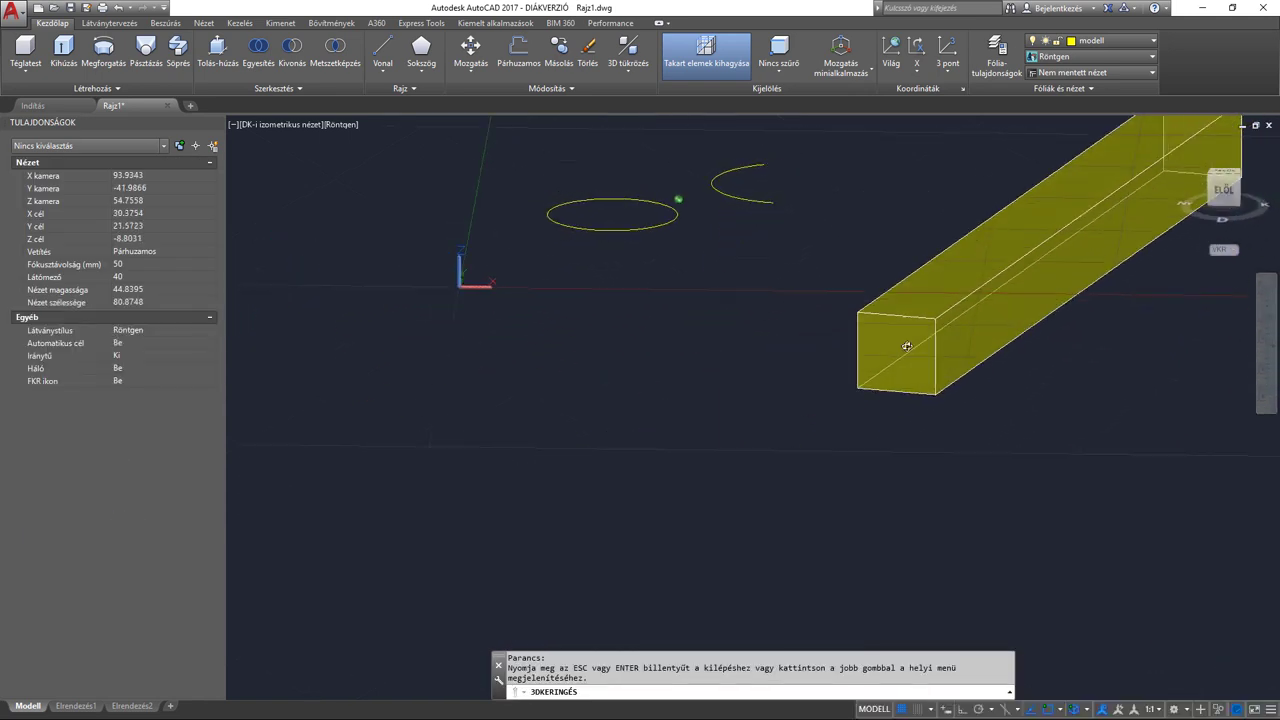
{"action": "key", "text": "Escape"}
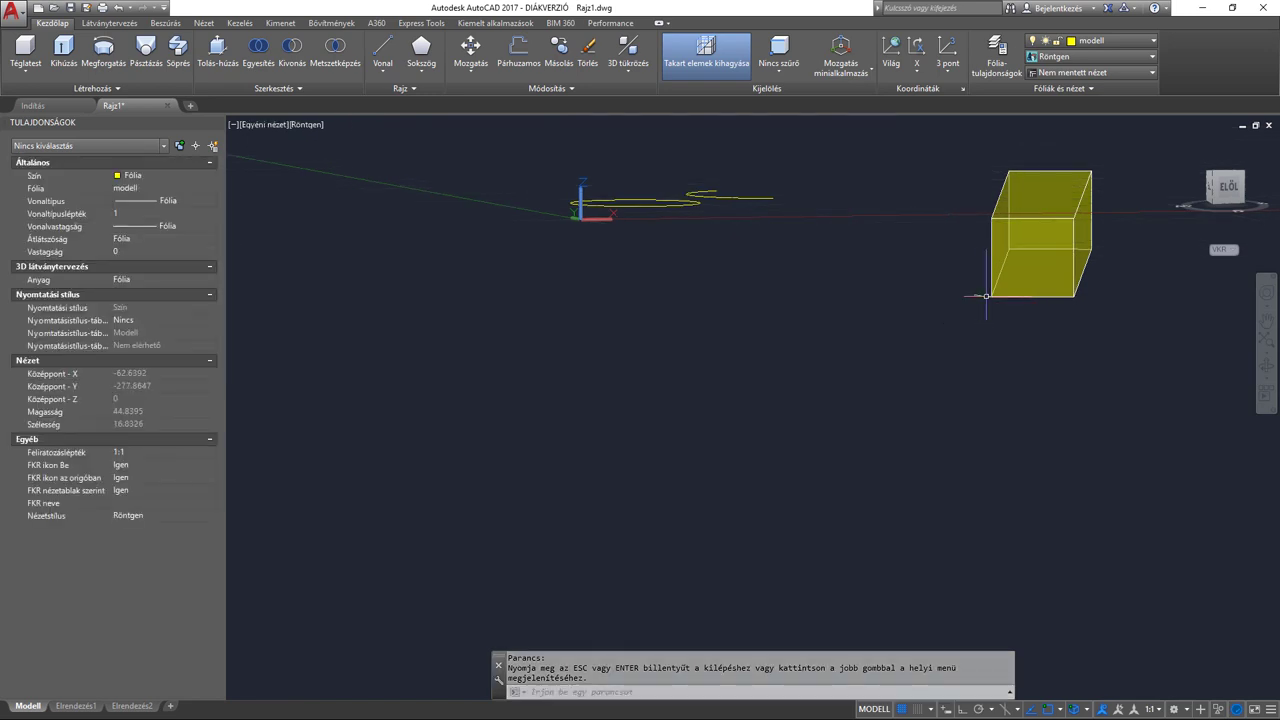
{"action": "left_click", "coordinate": [992, 260]}
{"action": "middle_click_drag", "start_coordinate": [1020, 366], "coordinate": [745, 508]}
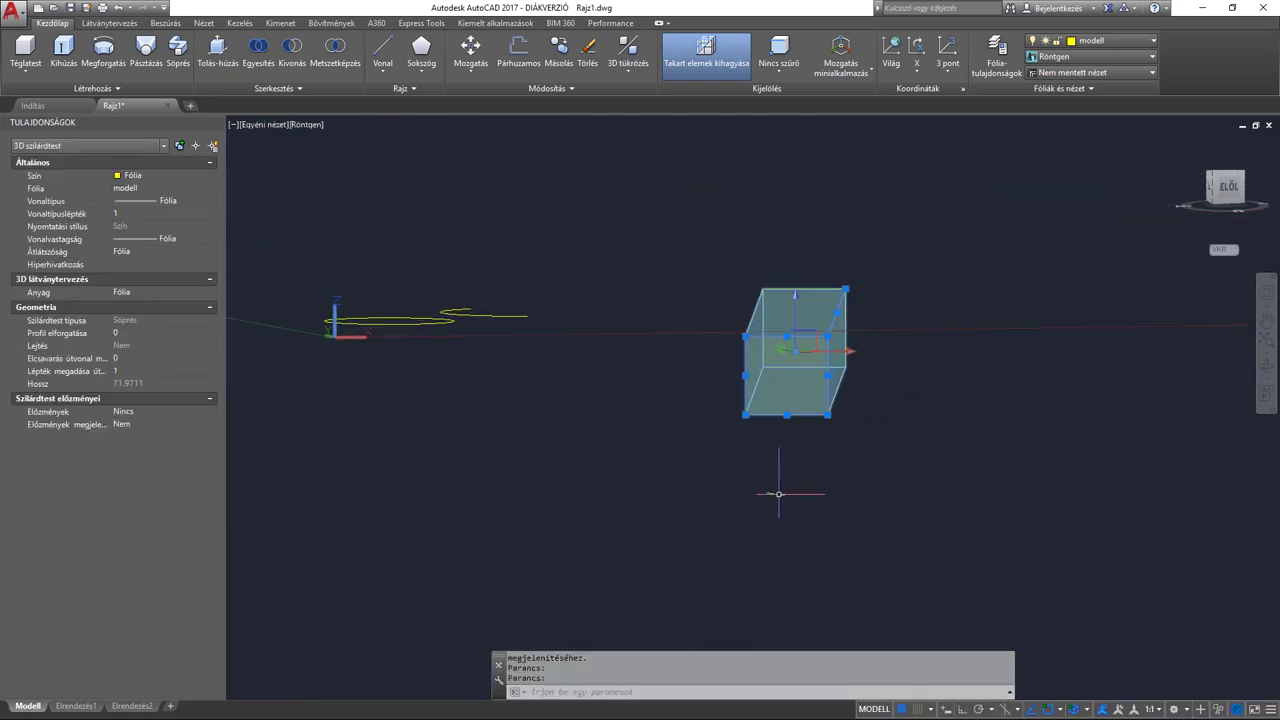
Move the swept solid with MOVE (mo), then undo the move.
{"action": "type", "text": "mo"}
{"action": "key", "text": "Return"}
{"action": "left_click", "coordinate": [817, 472]}
{"action": "left_click", "coordinate": [823, 480]}
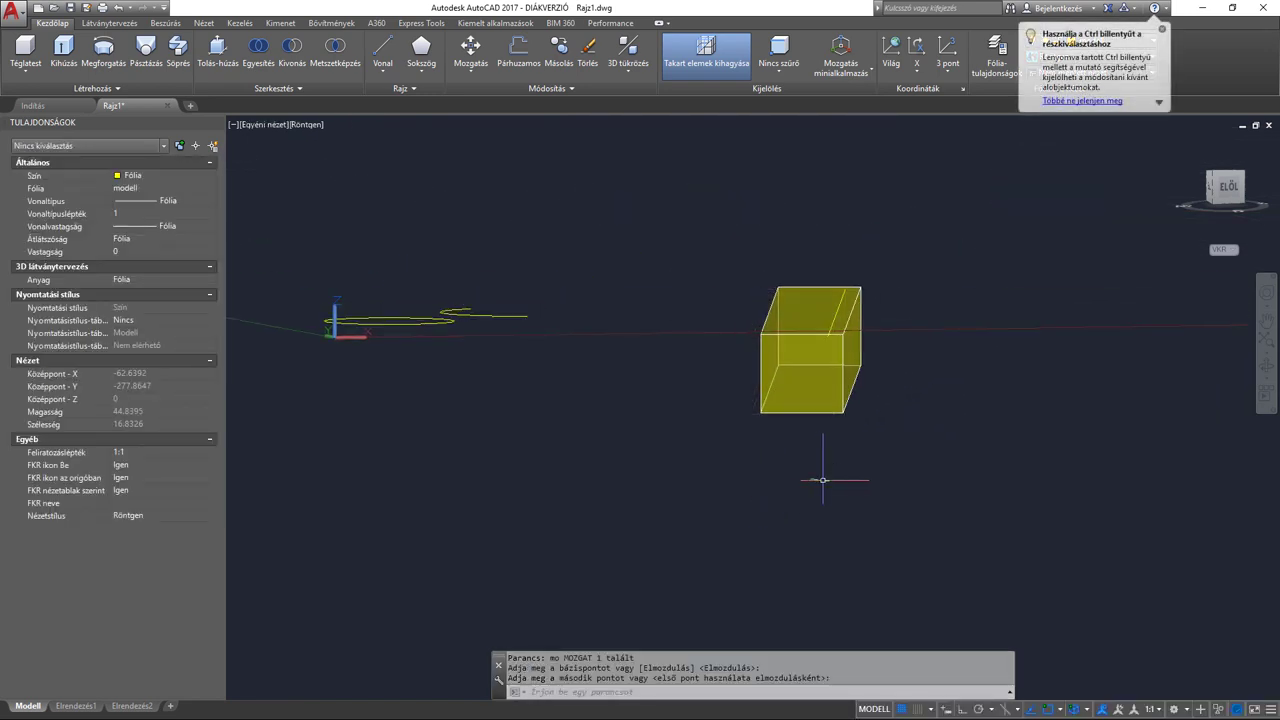
{"action": "left_click", "coordinate": [836, 440]}
{"action": "key", "text": "ctrl+z"}
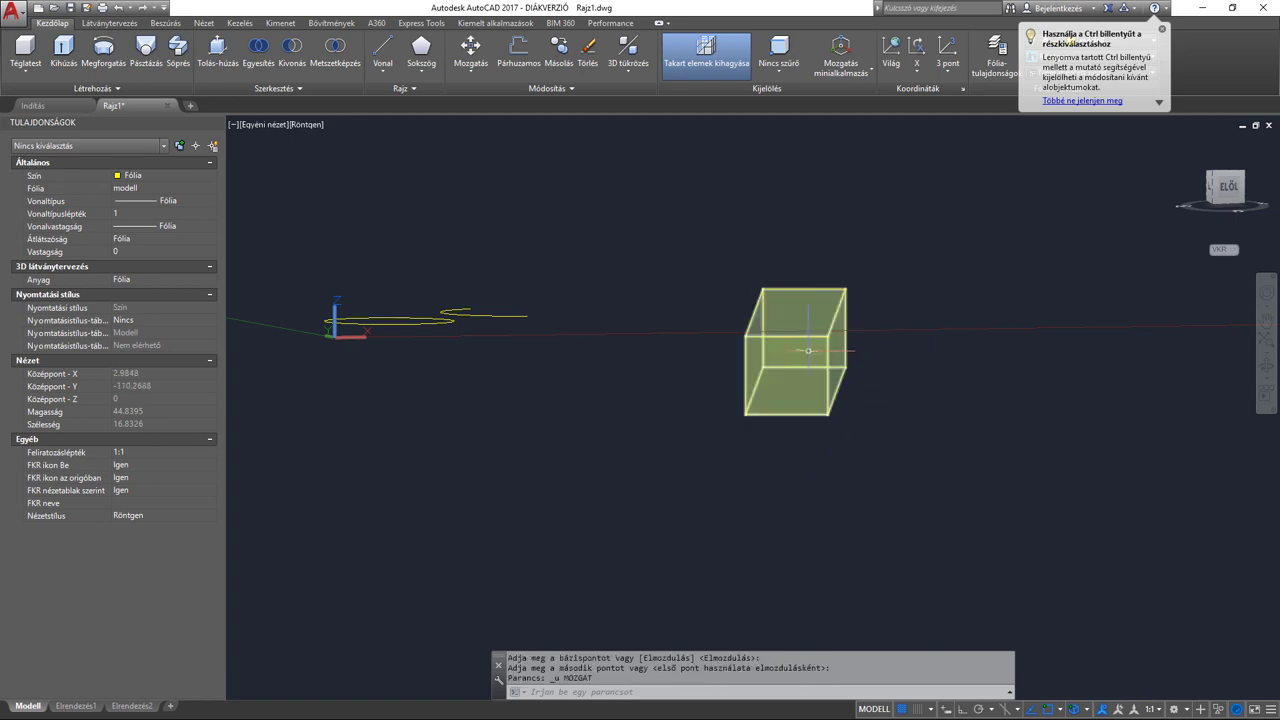
Start MOVE again from a new base point and return to the isometric view of the beam.
{"action": "type", "text": "mo"}
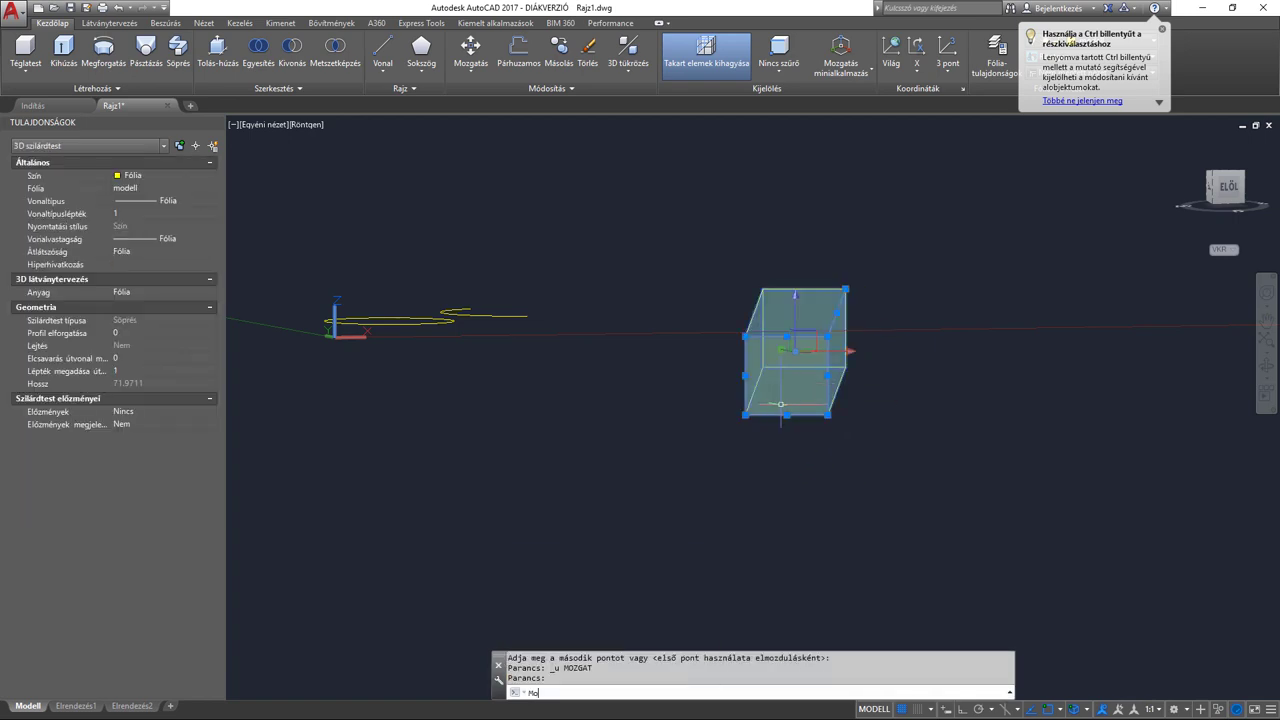
{"action": "key", "text": "Return"}
{"action": "scroll", "coordinate": [707, 428], "scroll_direction": "up", "scroll_amount": 2}
{"action": "left_click", "coordinate": [707, 428]}
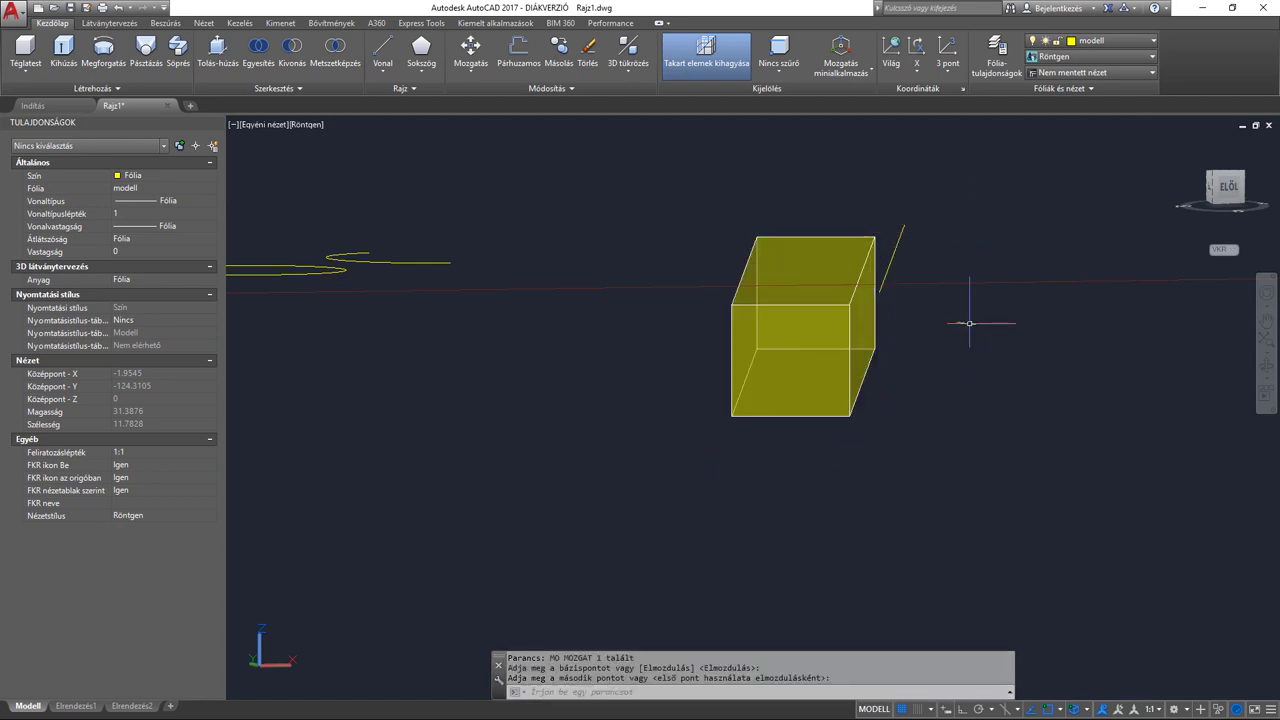
{"action": "mouse_move", "coordinate": [969, 323]}
{"action": "middle_mouse_down"}
{"action": "mouse_move", "coordinate": [970, 338]}
{"action": "mouse_move", "coordinate": [953, 326]}
{"action": "middle_mouse_up"}
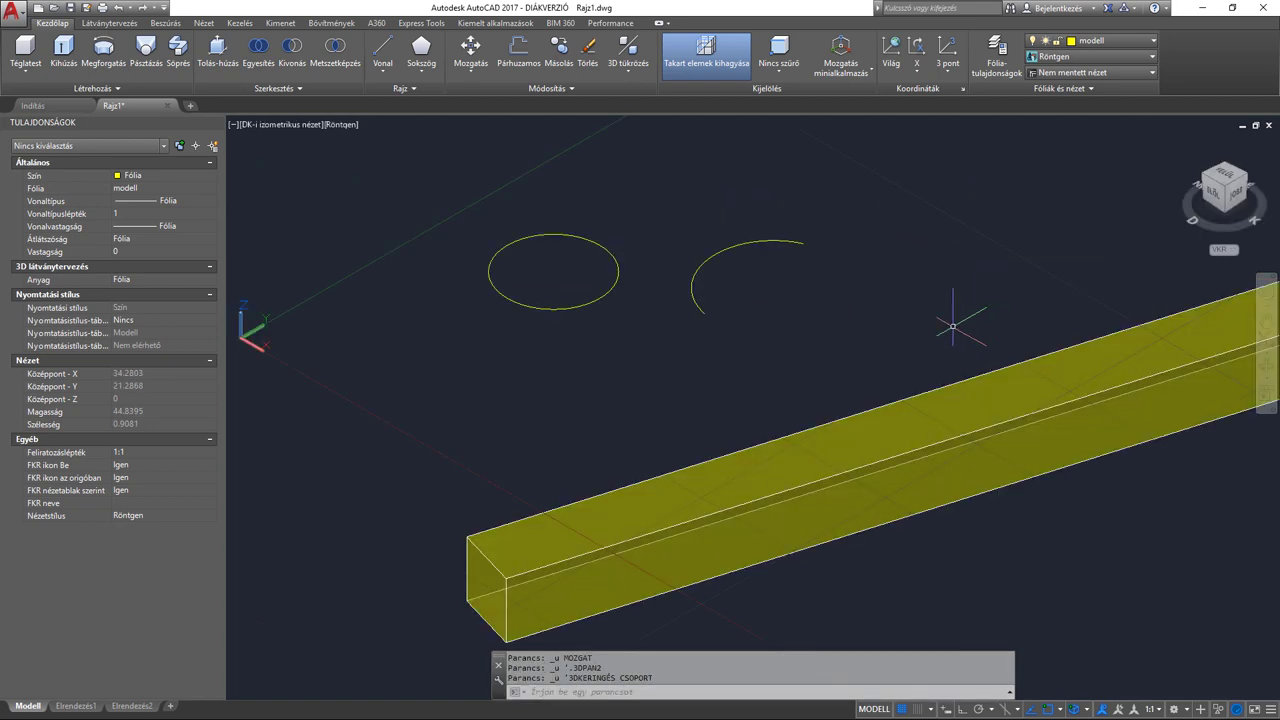
Undo the sweep and start FILLET (LK) with a 1.5 radius.
{"action": "key", "text": "ctrl+z"}
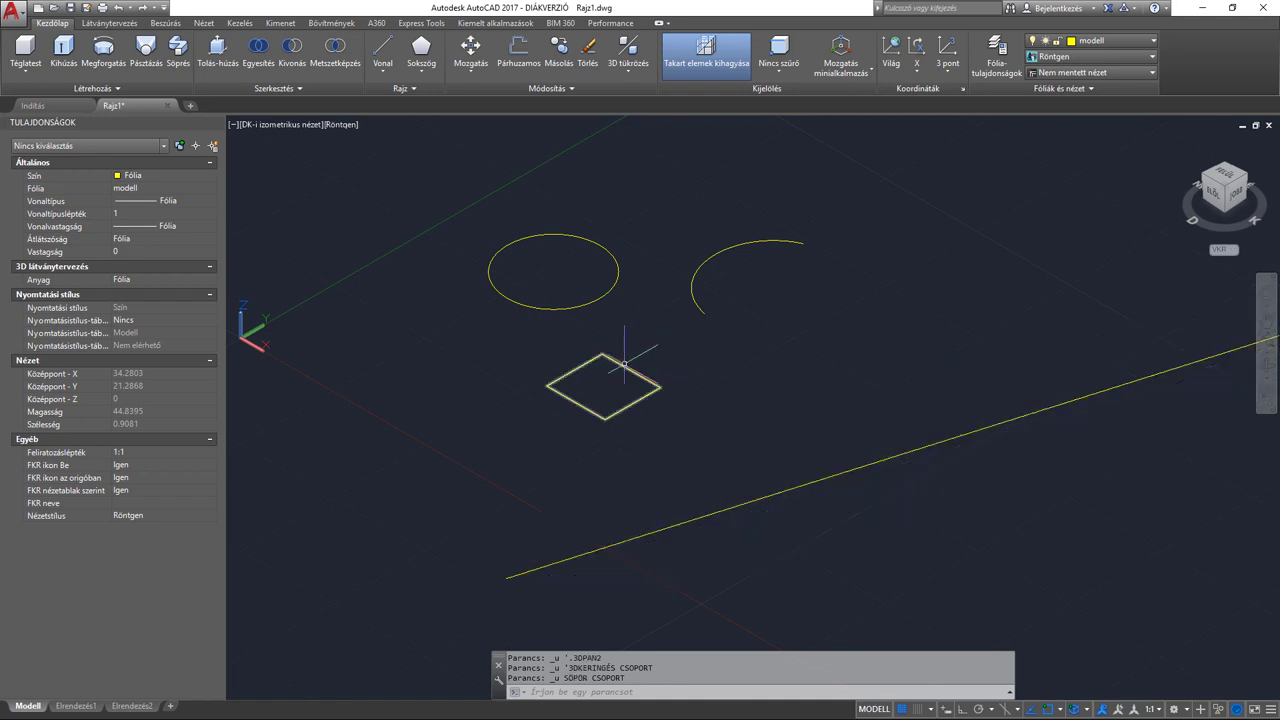
{"action": "scroll", "coordinate": [624, 363], "scroll_direction": "up", "scroll_amount": 2}
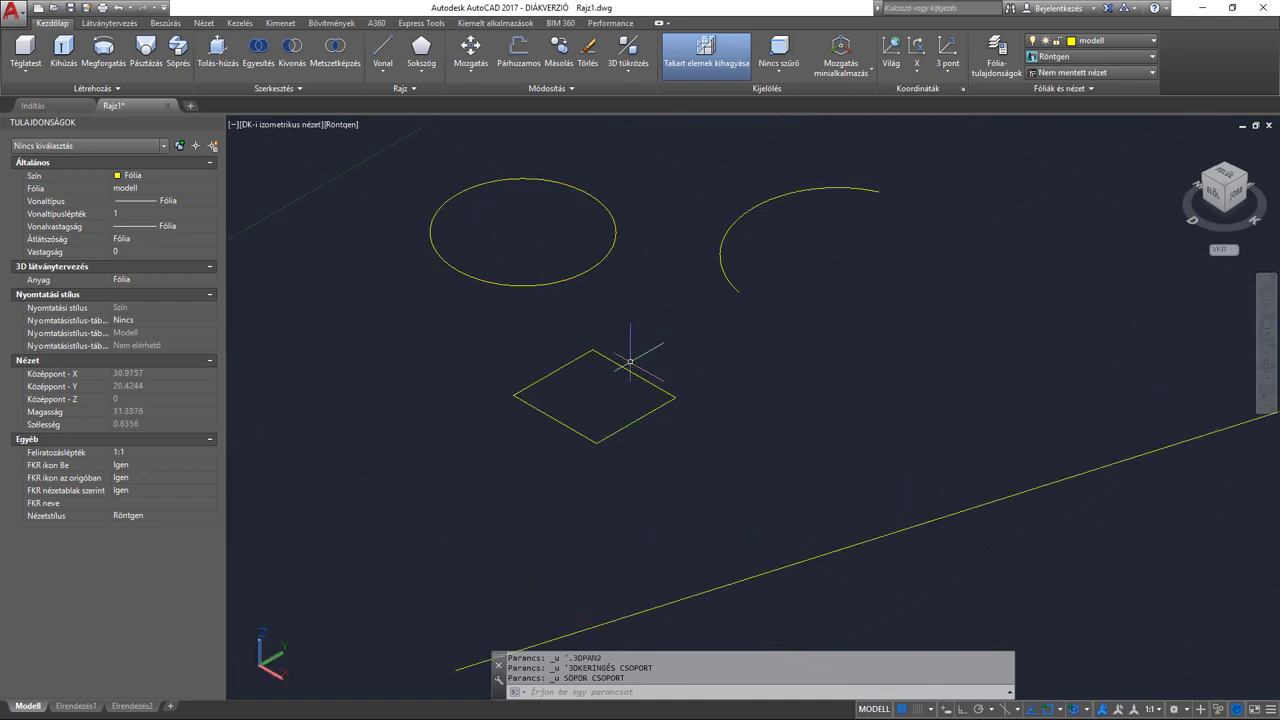
{"action": "type", "text": "LK"}
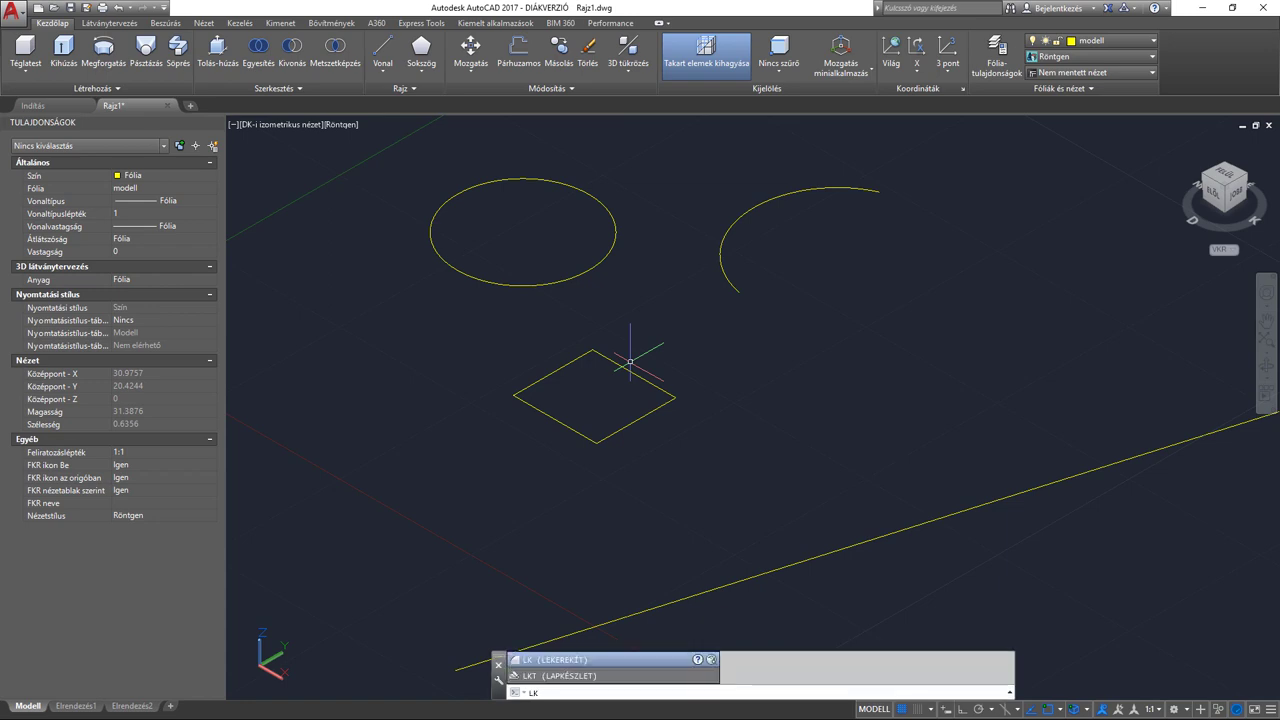
{"action": "key", "text": "Return"}
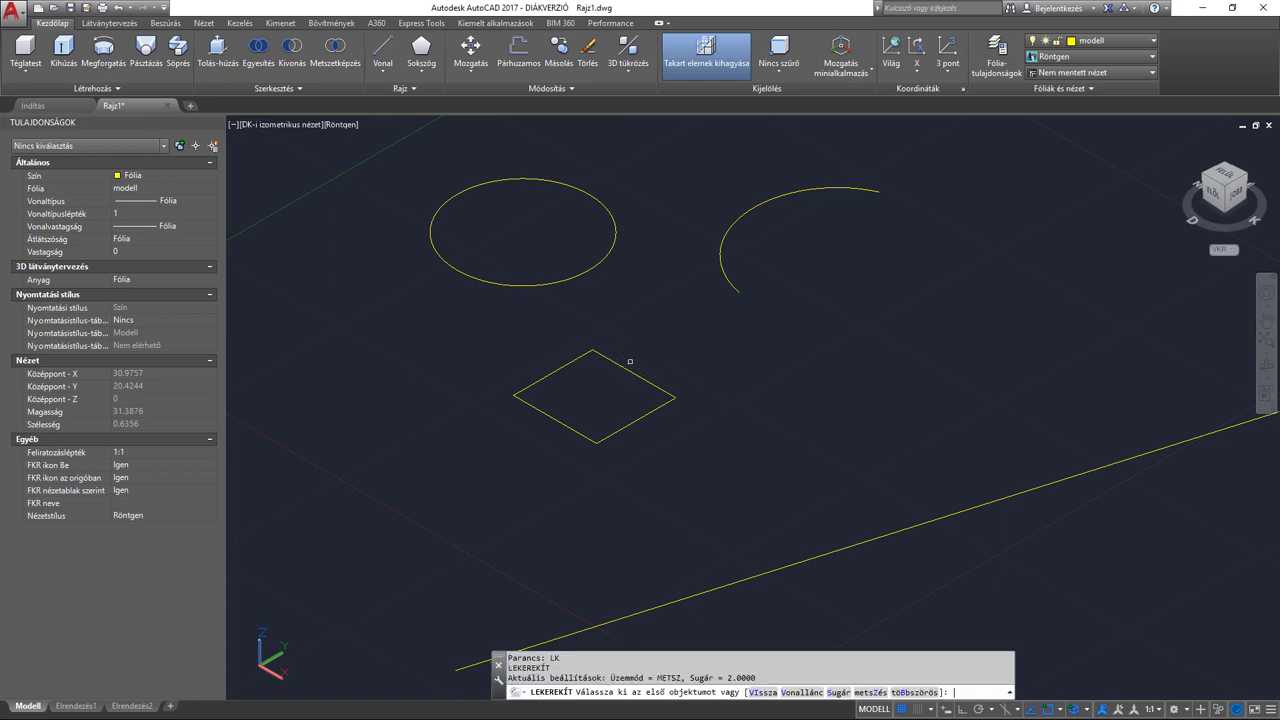
{"action": "type", "text": "s"}
{"action": "key", "text": "Return"}
{"action": "type", "text": "1.5"}
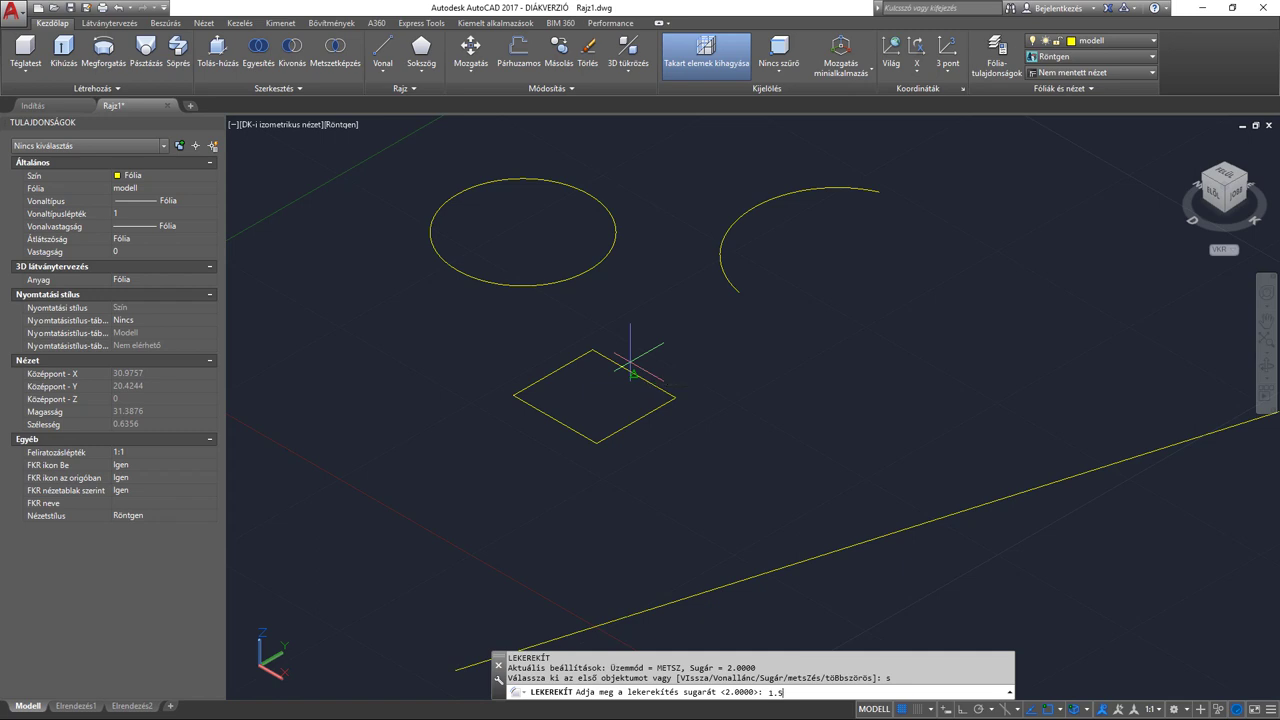
{"action": "key", "text": "Return"}
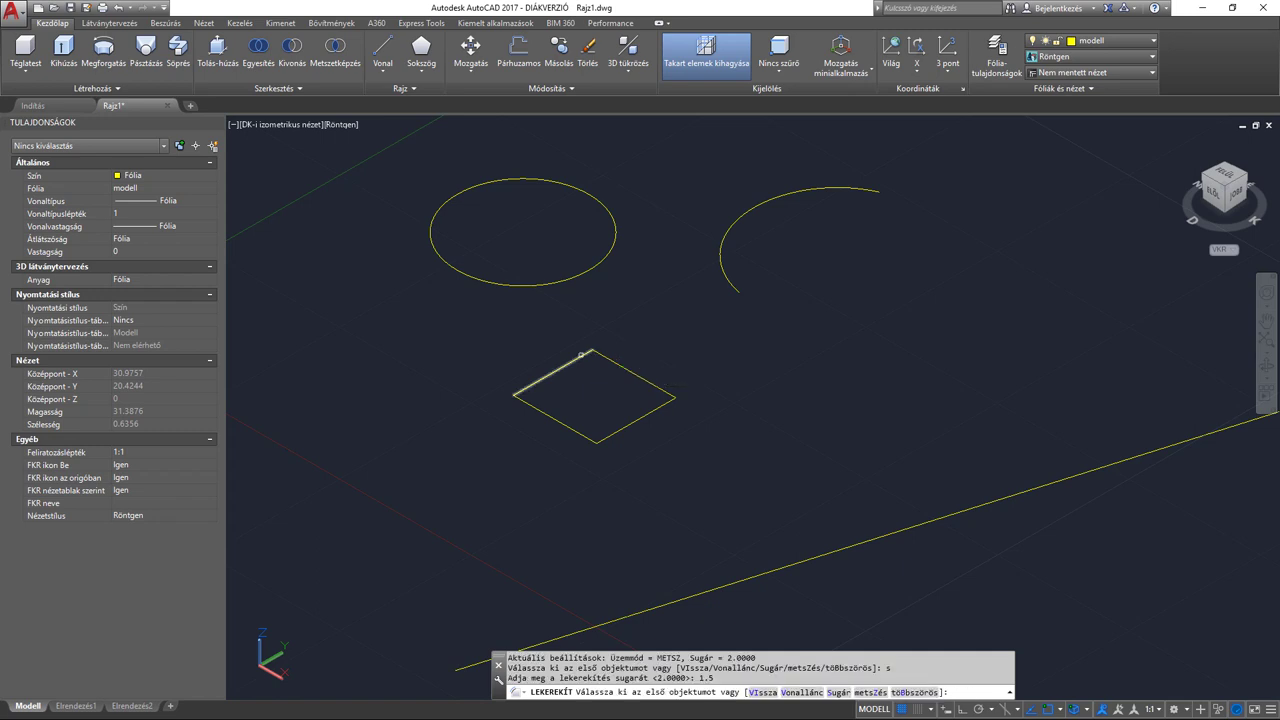
Round the diamond's top, right and bottom corners with the 1.5 fillet.
{"action": "left_click", "coordinate": [581, 355]}
{"action": "left_click", "coordinate": [608, 357]}
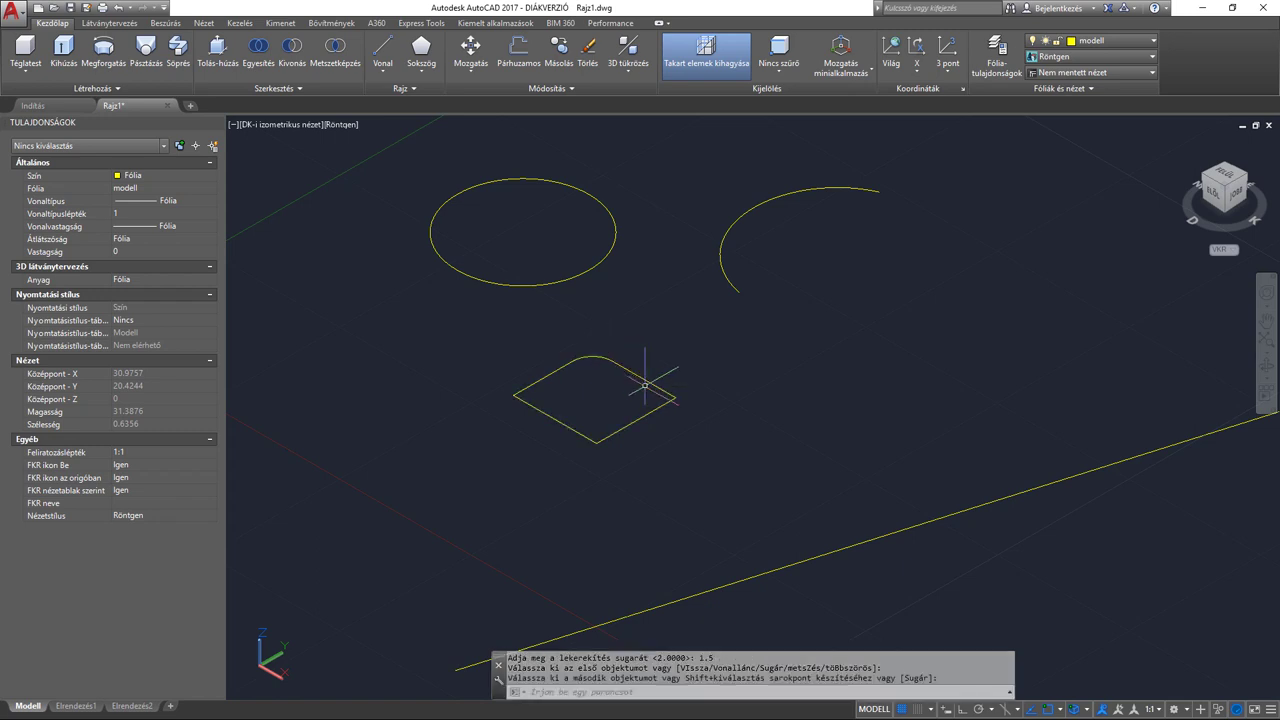
{"action": "key", "text": "Return"}
{"action": "left_click", "coordinate": [657, 397]}
{"action": "left_click", "coordinate": [661, 404]}
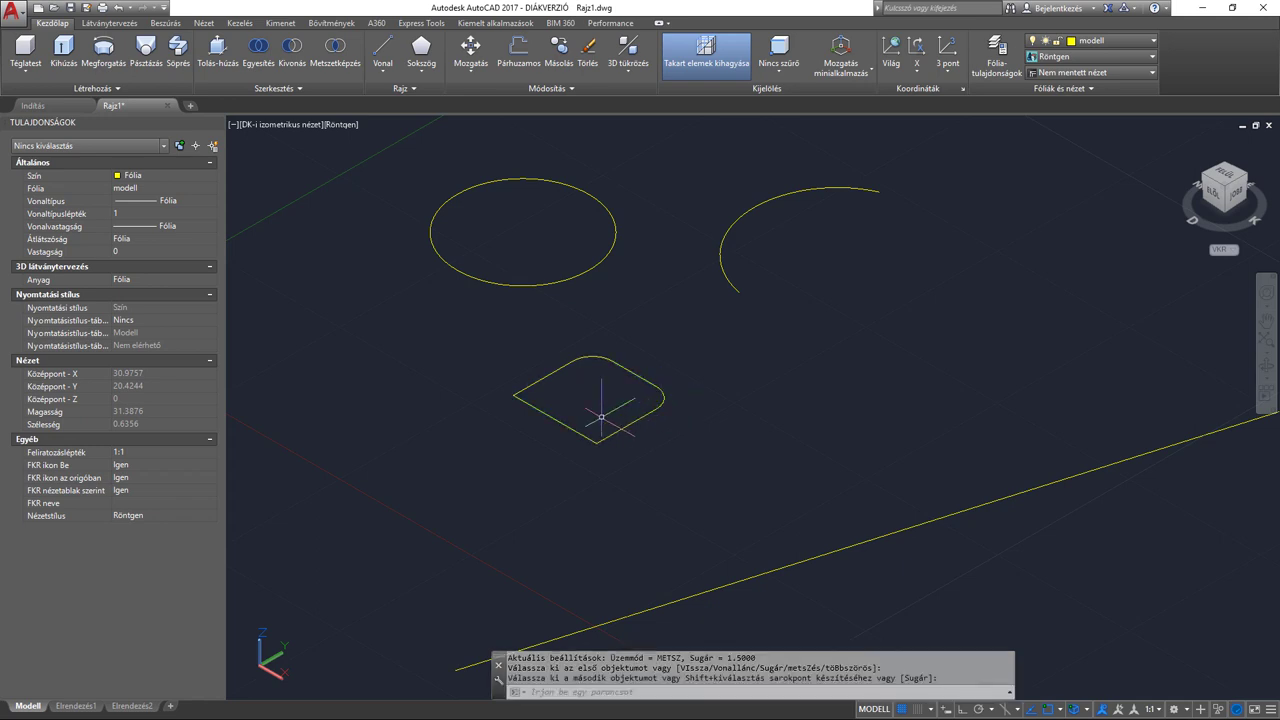
{"action": "key", "text": "Return"}
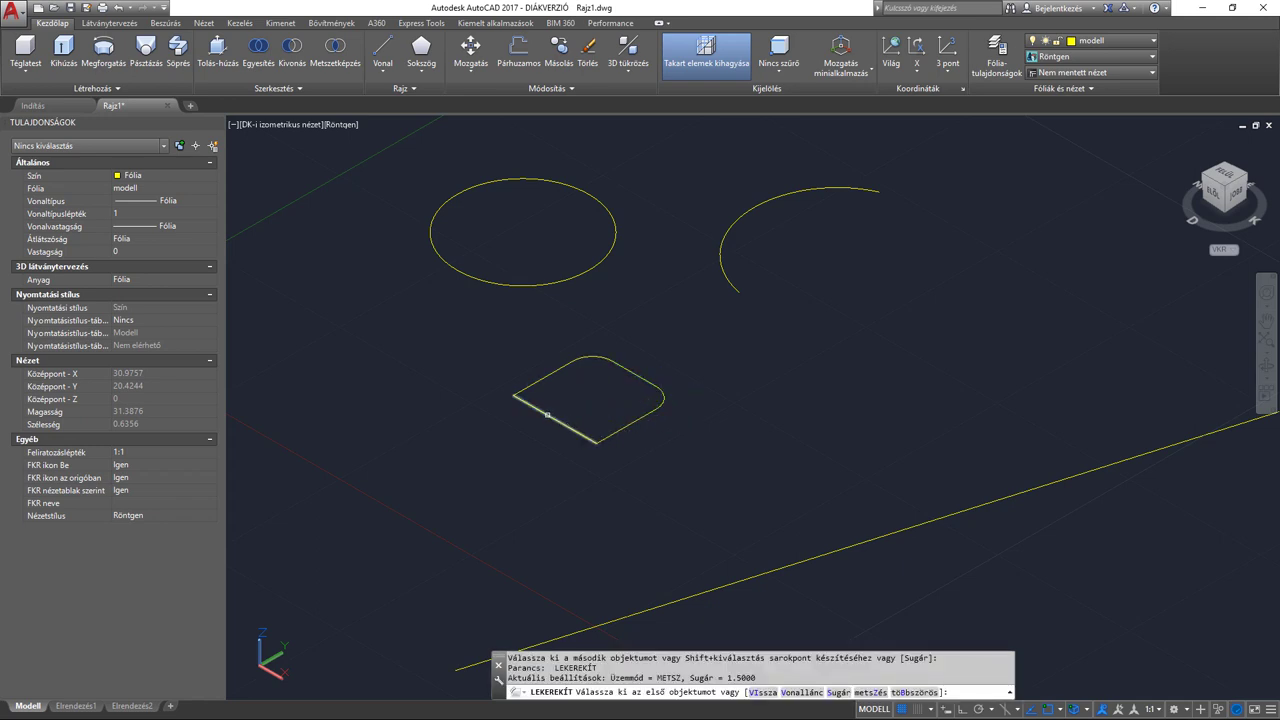
{"action": "left_click", "coordinate": [547, 413]}
{"action": "left_click", "coordinate": [606, 432]}
{"action": "key", "text": "Return"}
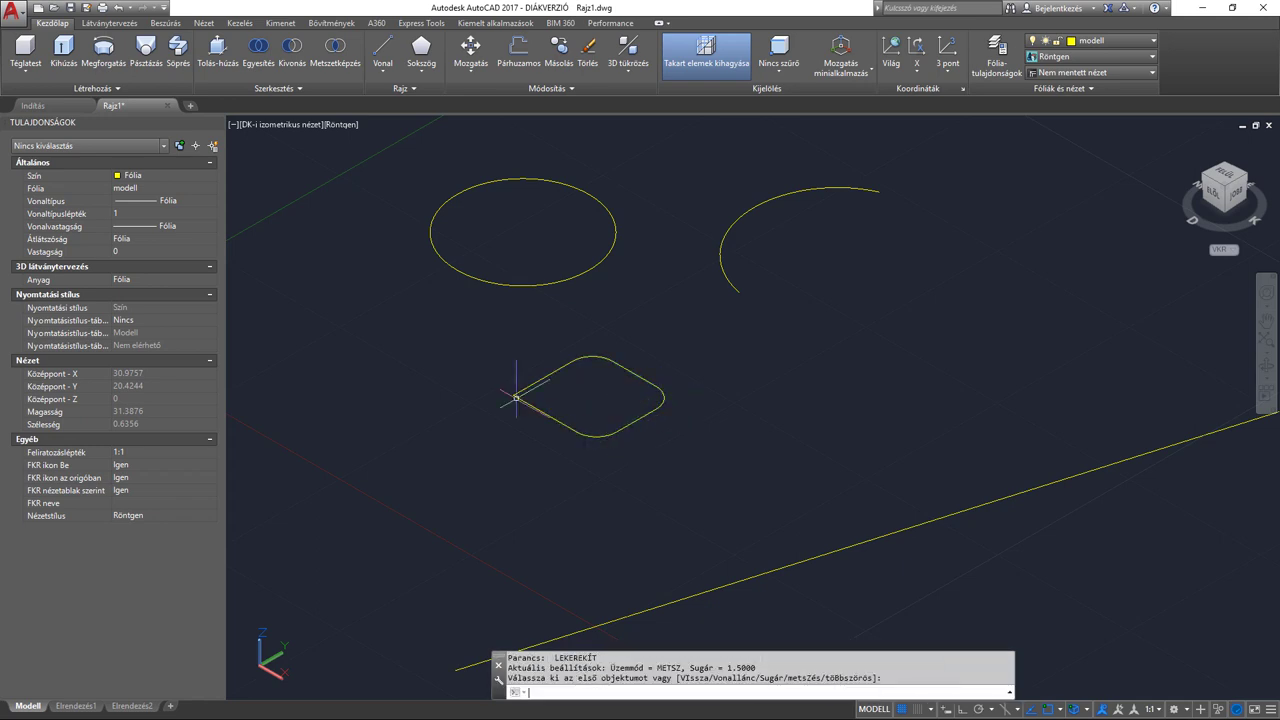
{"action": "scroll", "coordinate": [516, 395], "scroll_direction": "up", "scroll_amount": 1}
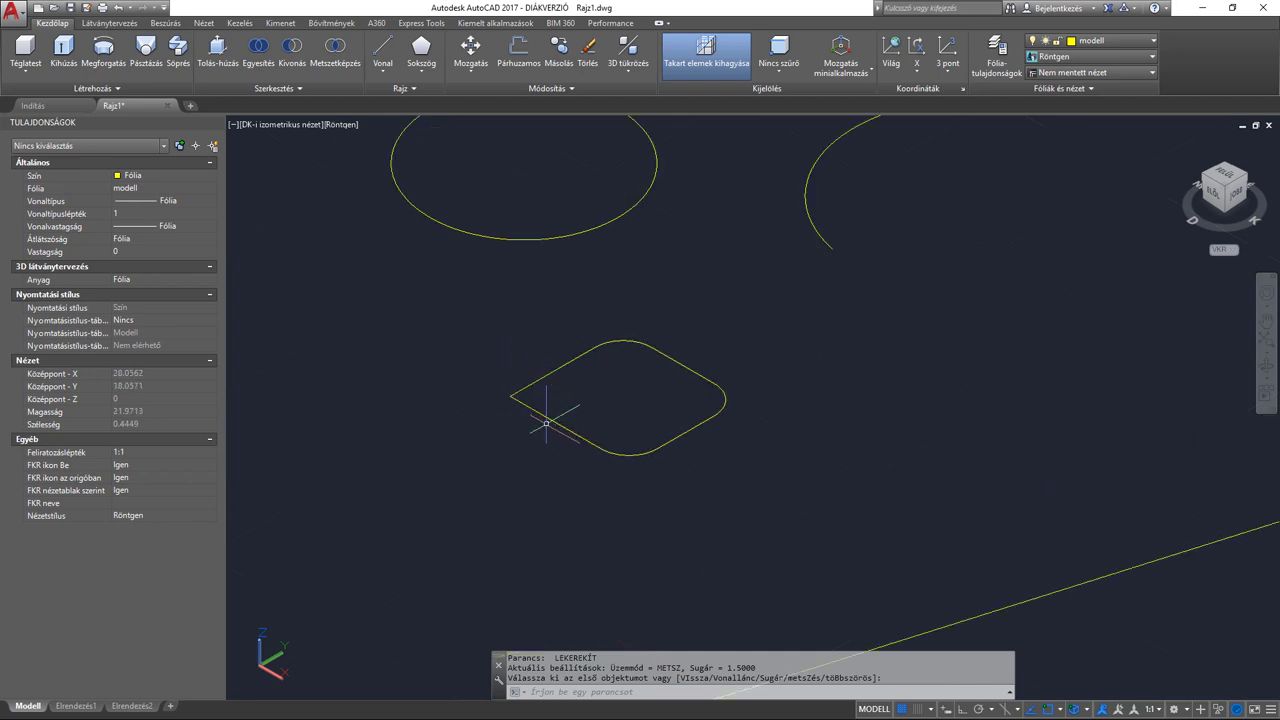
{"action": "key", "text": "Return"}
{"action": "scroll", "coordinate": [549, 337], "scroll_direction": "down", "scroll_amount": 2}
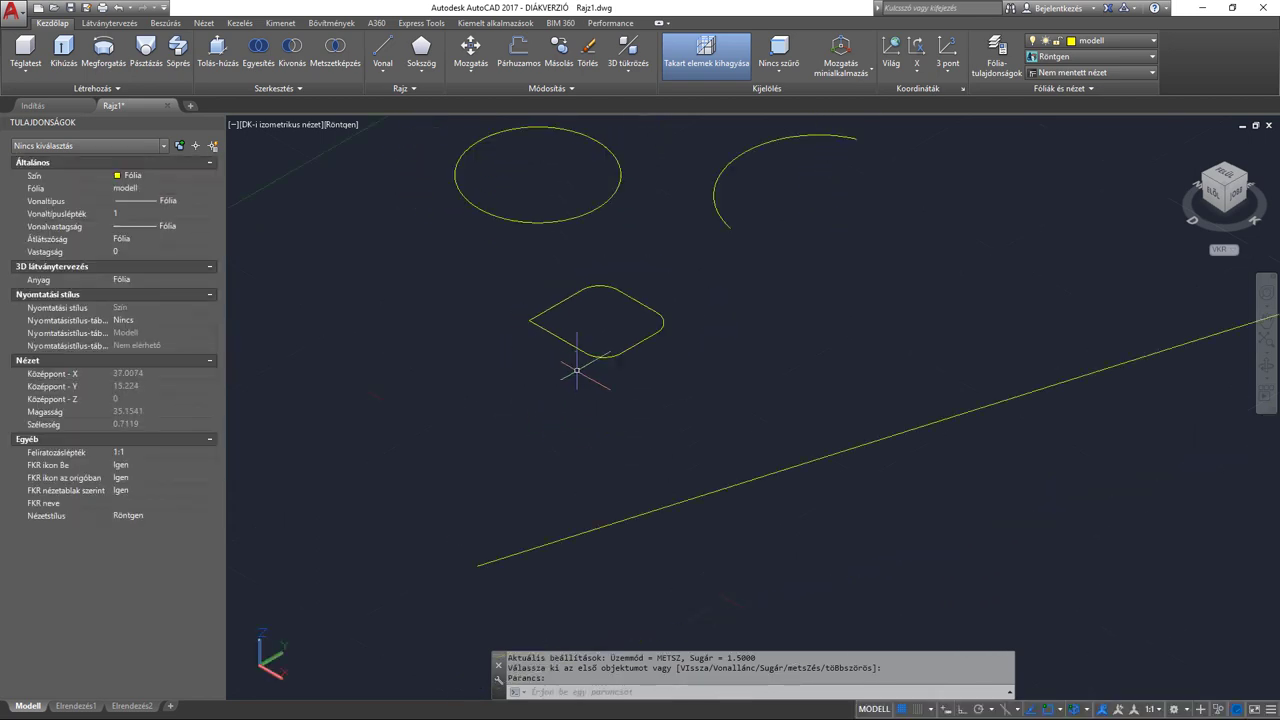
Sweep the rounded diamond along the straight line, using its left corner as base point.
{"action": "left_click", "coordinate": [583, 357]}
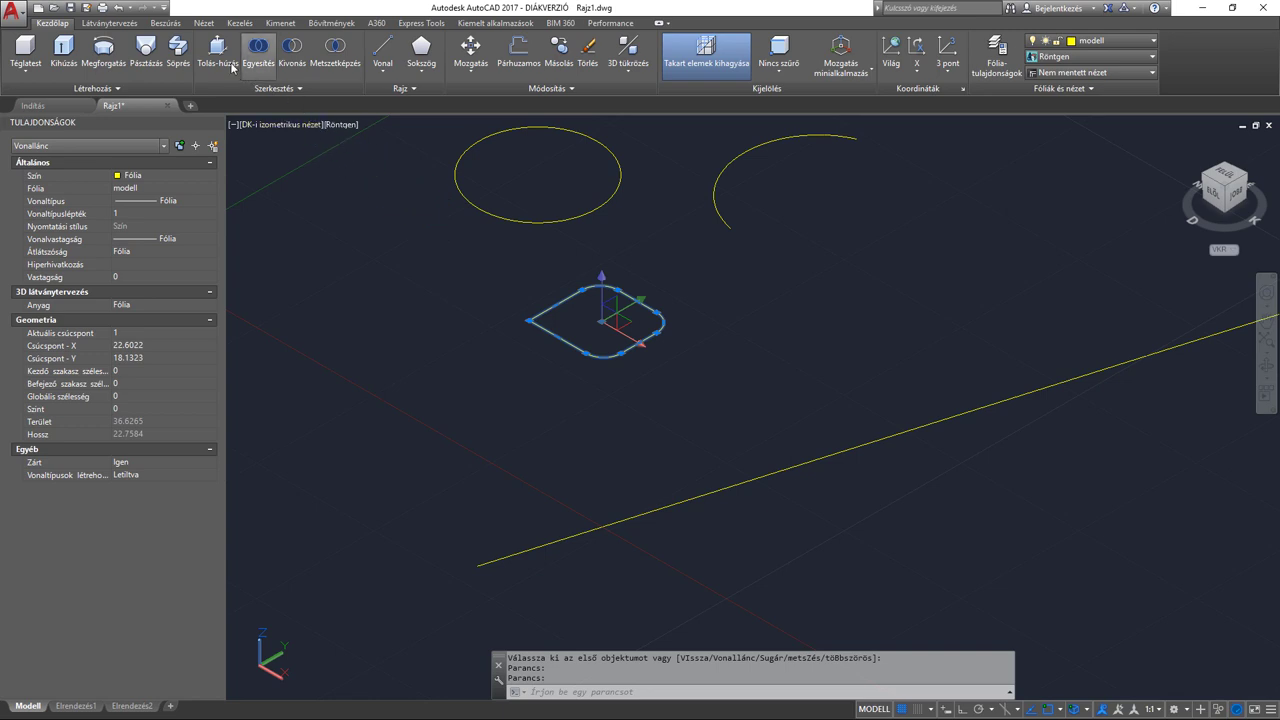
{"action": "left_click", "coordinate": [180, 52]}
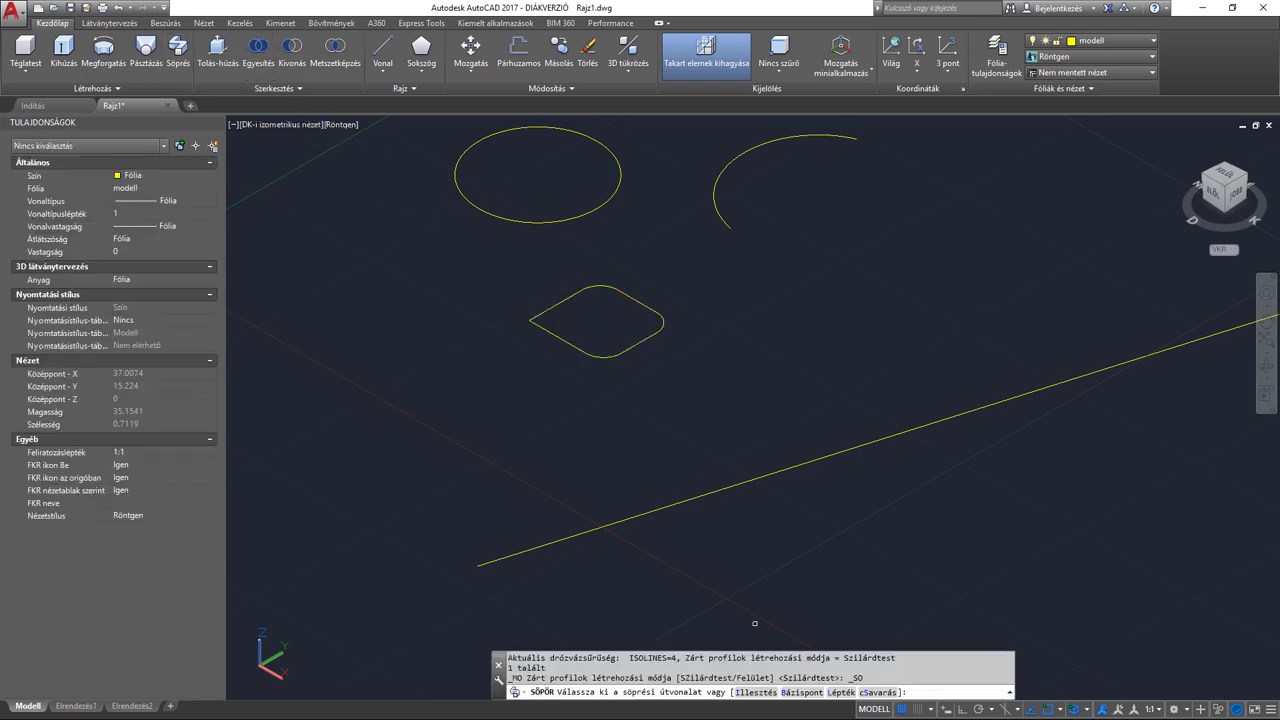
{"action": "left_click", "coordinate": [786, 692]}
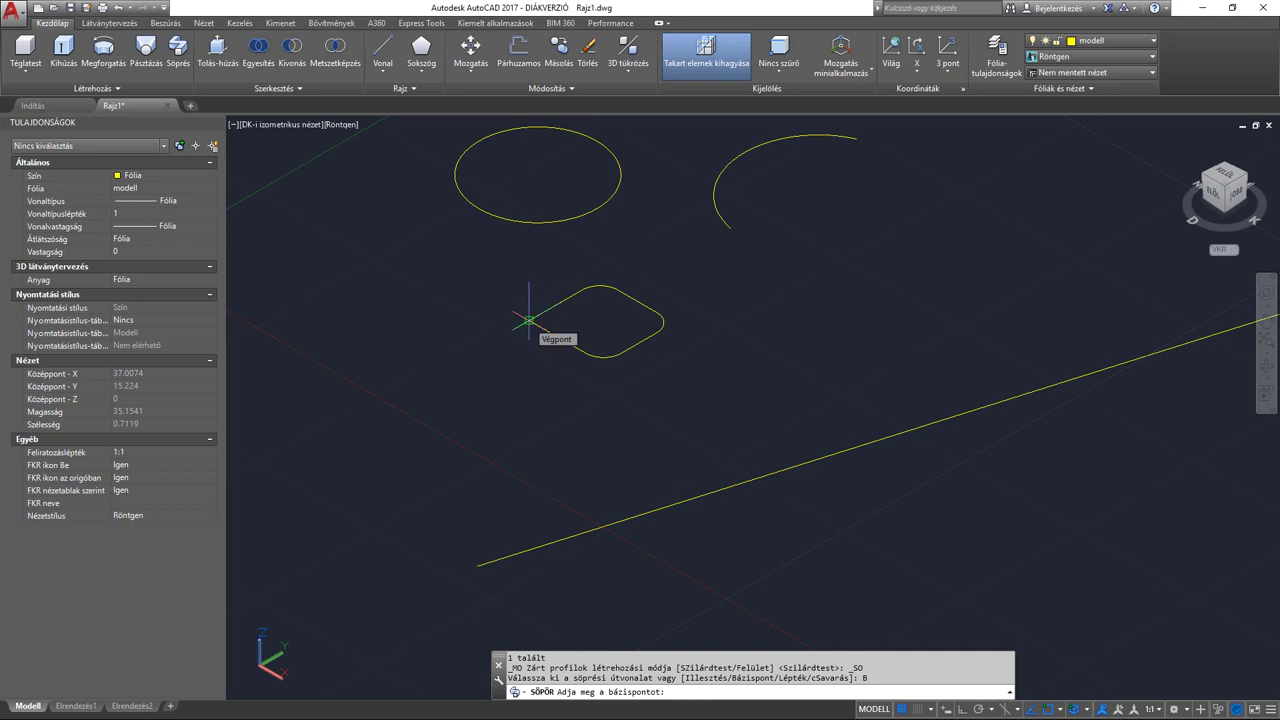
{"action": "scroll", "coordinate": [529, 321], "scroll_direction": "up", "scroll_amount": 3}
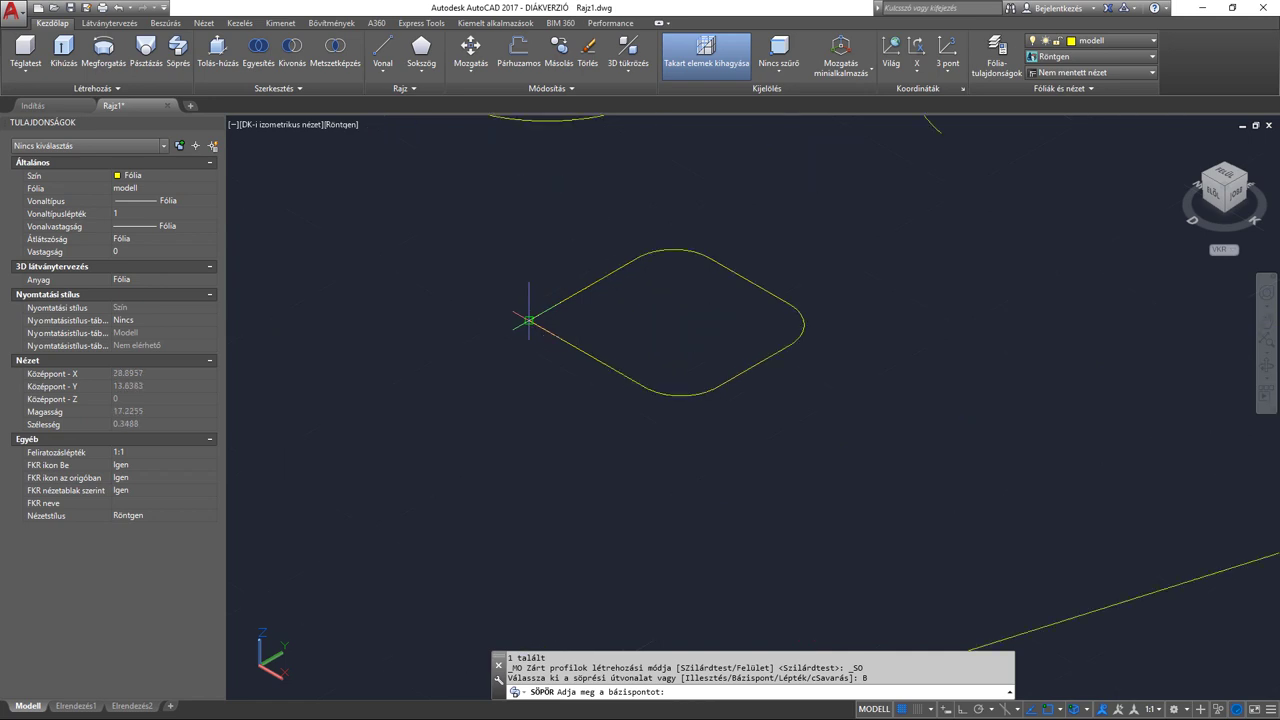
{"action": "left_click", "coordinate": [529, 321]}
{"action": "scroll", "coordinate": [529, 321], "scroll_direction": "down", "scroll_amount": 3}
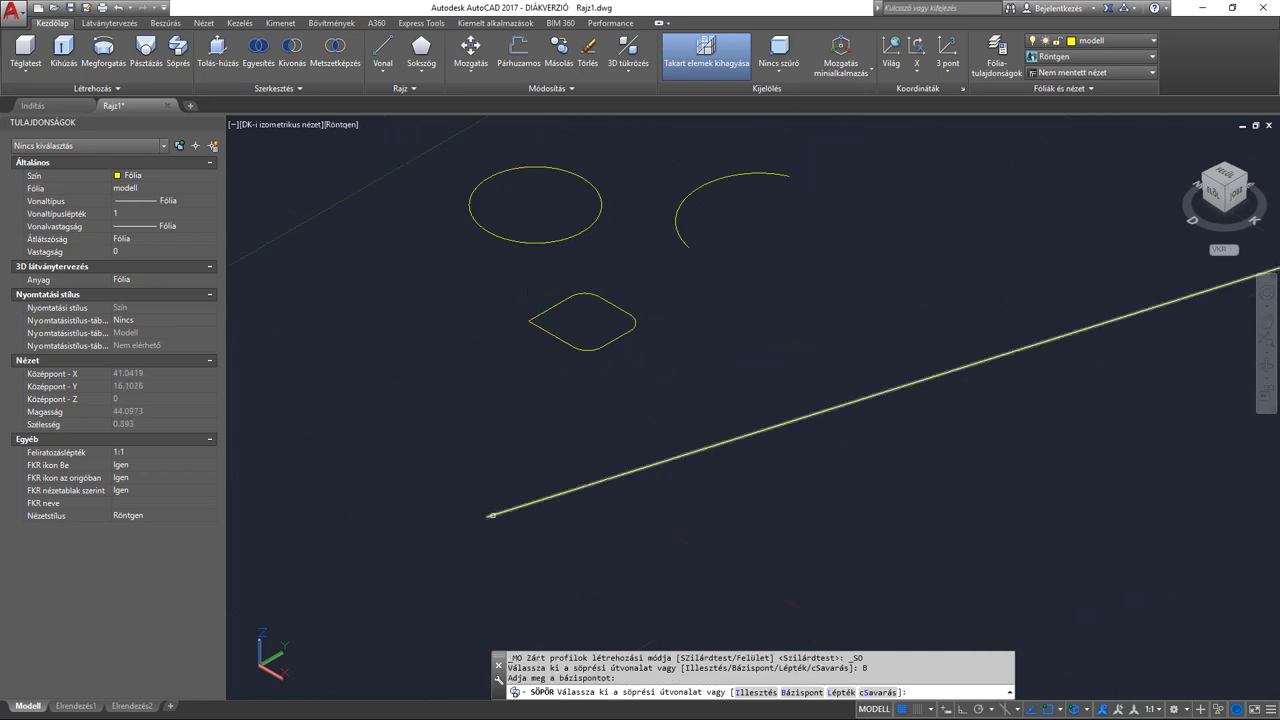
{"action": "left_click", "coordinate": [495, 506]}
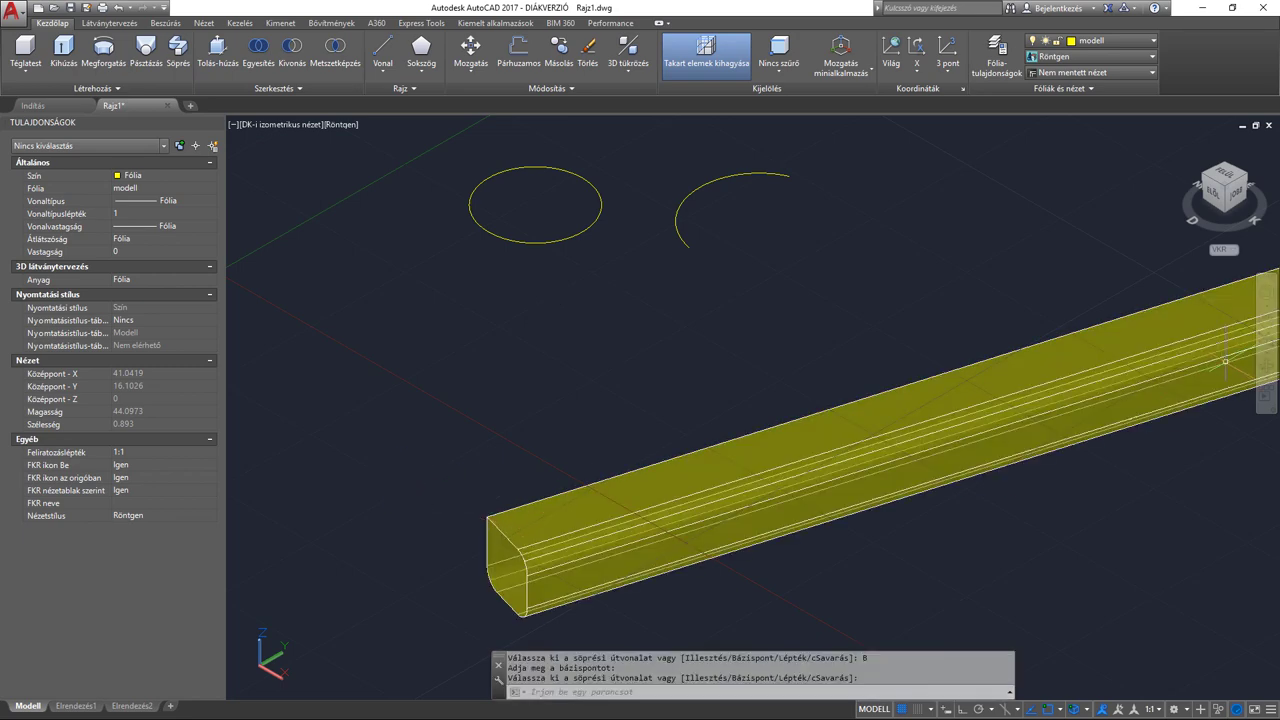
Move the swept beam slightly right and down with MOVE.
{"action": "mouse_move", "coordinate": [1225, 360]}
{"action": "middle_mouse_down", "text": "shift"}
{"action": "mouse_move", "coordinate": [681, 443]}
{"action": "mouse_move", "coordinate": [817, 374]}
{"action": "mouse_move", "coordinate": [776, 382]}
{"action": "middle_mouse_up", "text": "shift"}
{"action": "left_click", "coordinate": [776, 382]}
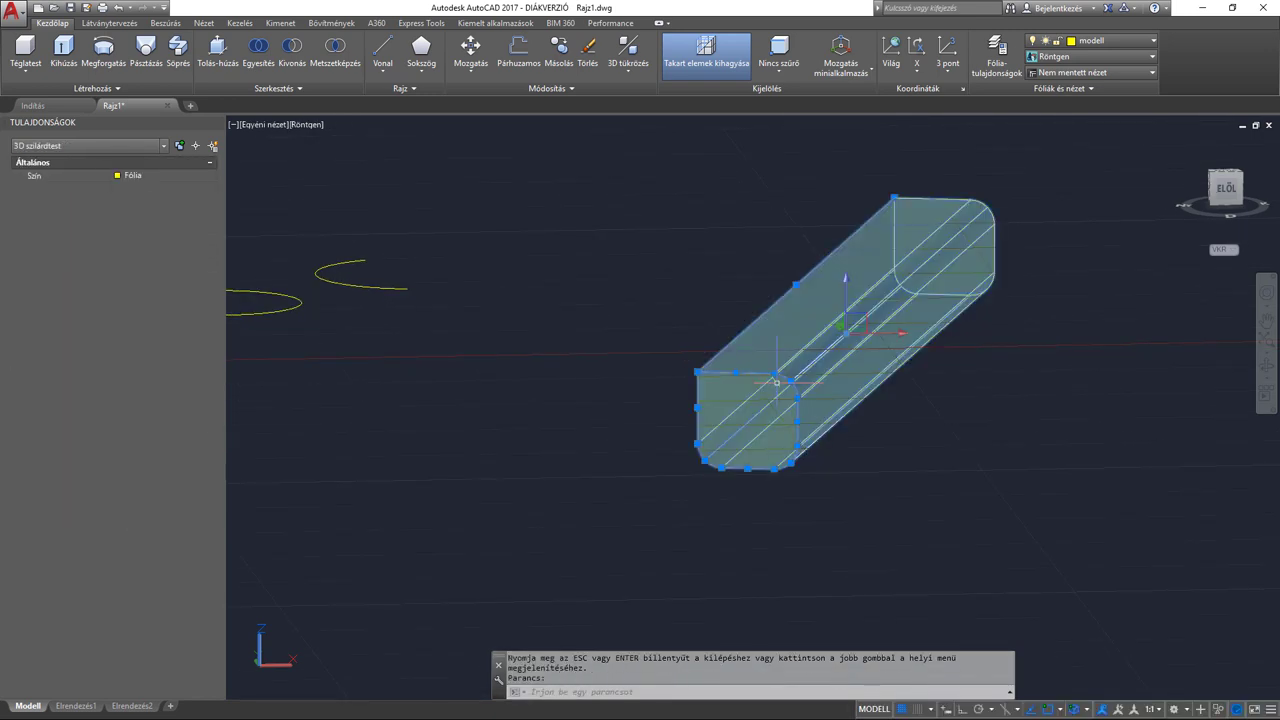
{"action": "type", "text": "mo"}
{"action": "key", "text": "Return"}
{"action": "left_click", "coordinate": [831, 517]}
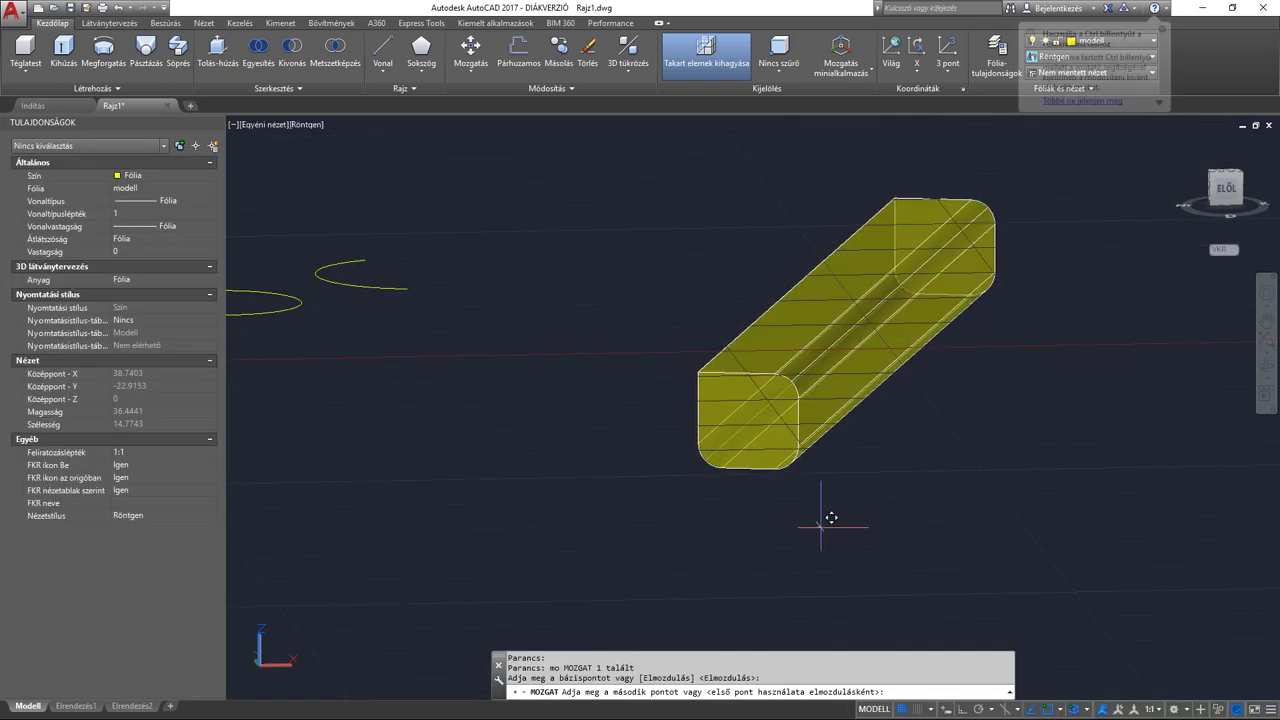
{"action": "left_click", "coordinate": [840, 522]}
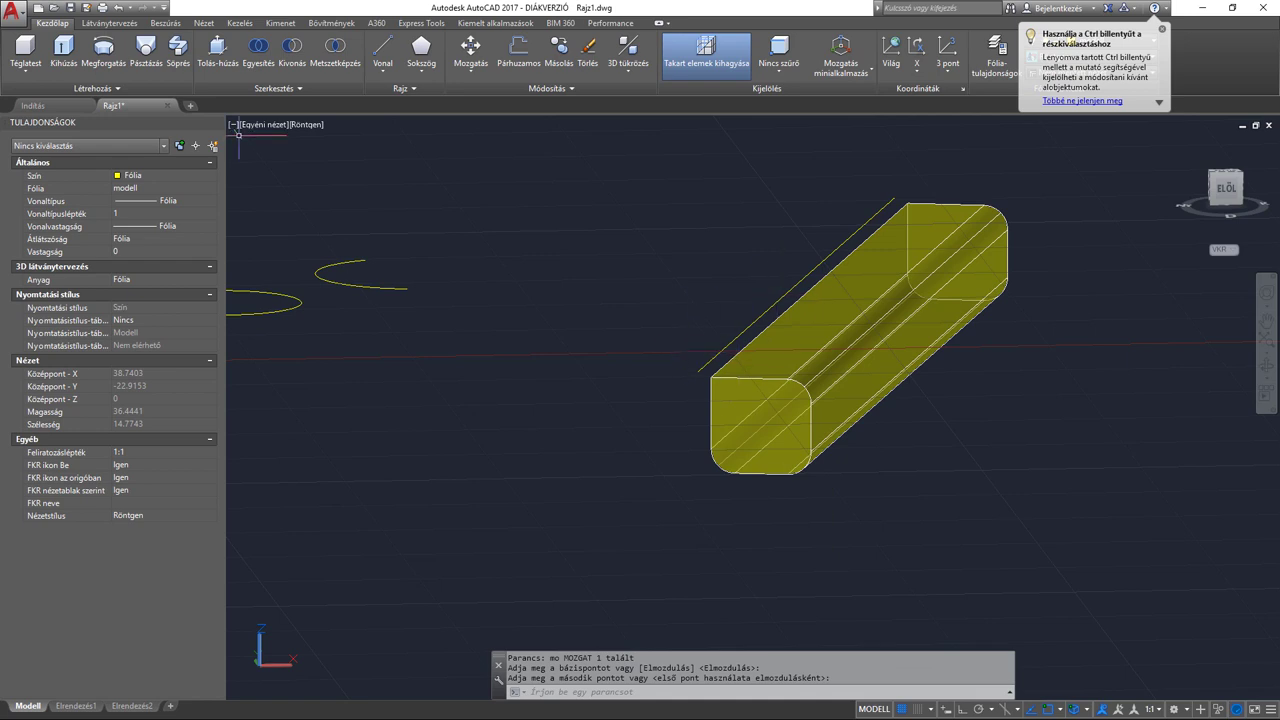
Switch the visual style to Shaded with edges and reframe the beam.
{"action": "left_click", "coordinate": [298, 128]}
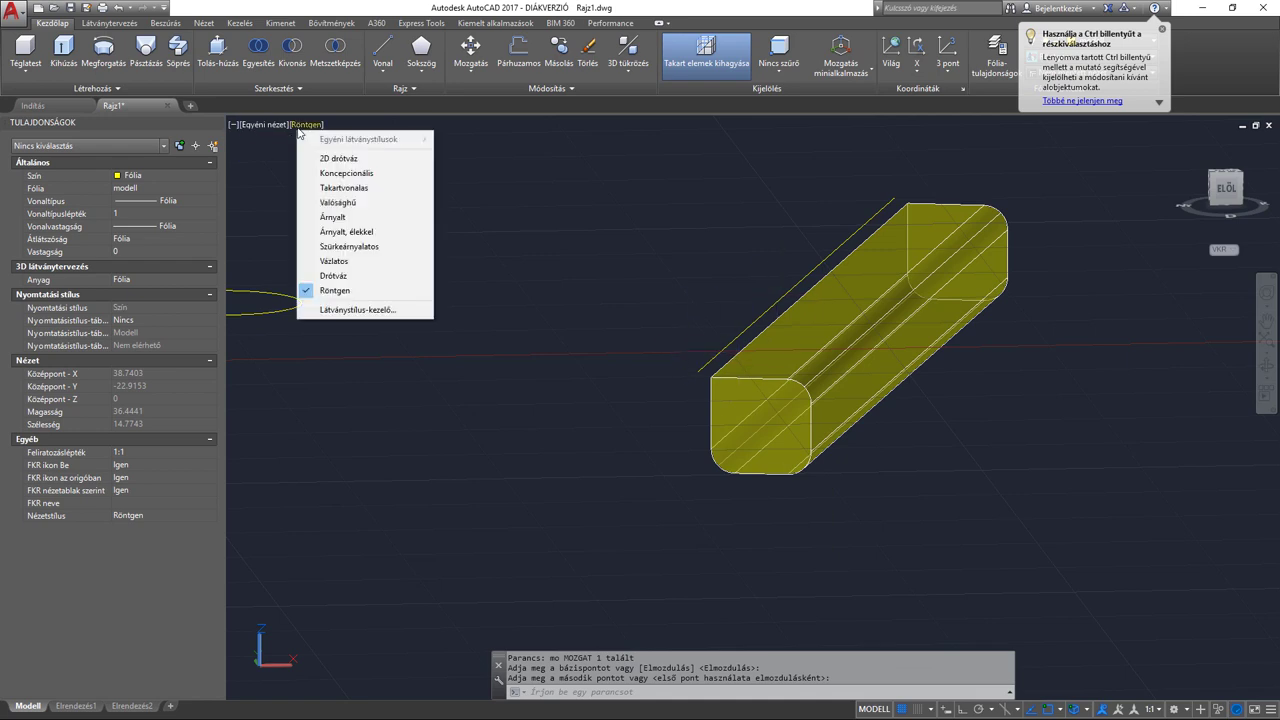
{"action": "left_click", "coordinate": [350, 229]}
{"action": "mouse_move", "coordinate": [370, 226]}
{"action": "middle_mouse_down", "text": "shift"}
{"action": "mouse_move", "coordinate": [720, 306]}
{"action": "mouse_move", "coordinate": [654, 306]}
{"action": "mouse_move", "coordinate": [803, 314]}
{"action": "mouse_move", "coordinate": [668, 312]}
{"action": "middle_mouse_up", "text": "shift"}
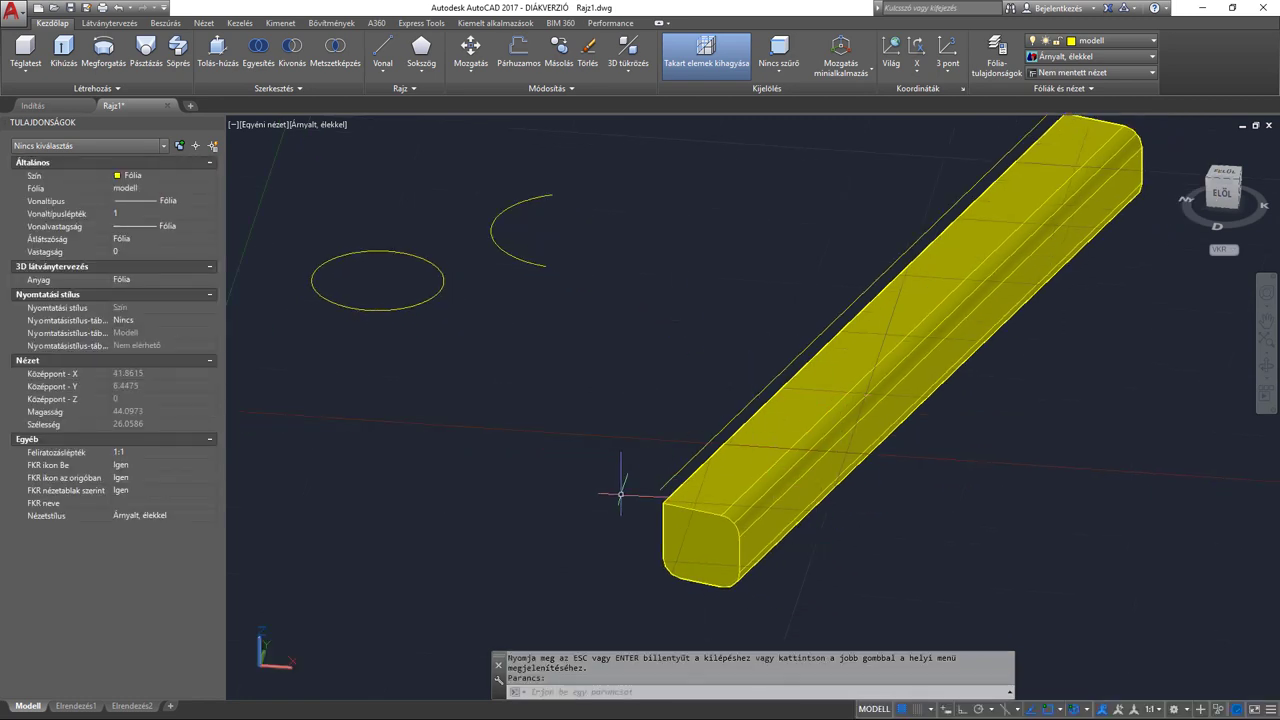
{"action": "middle_click_drag", "start_coordinate": [780, 262], "coordinate": [766, 286]}
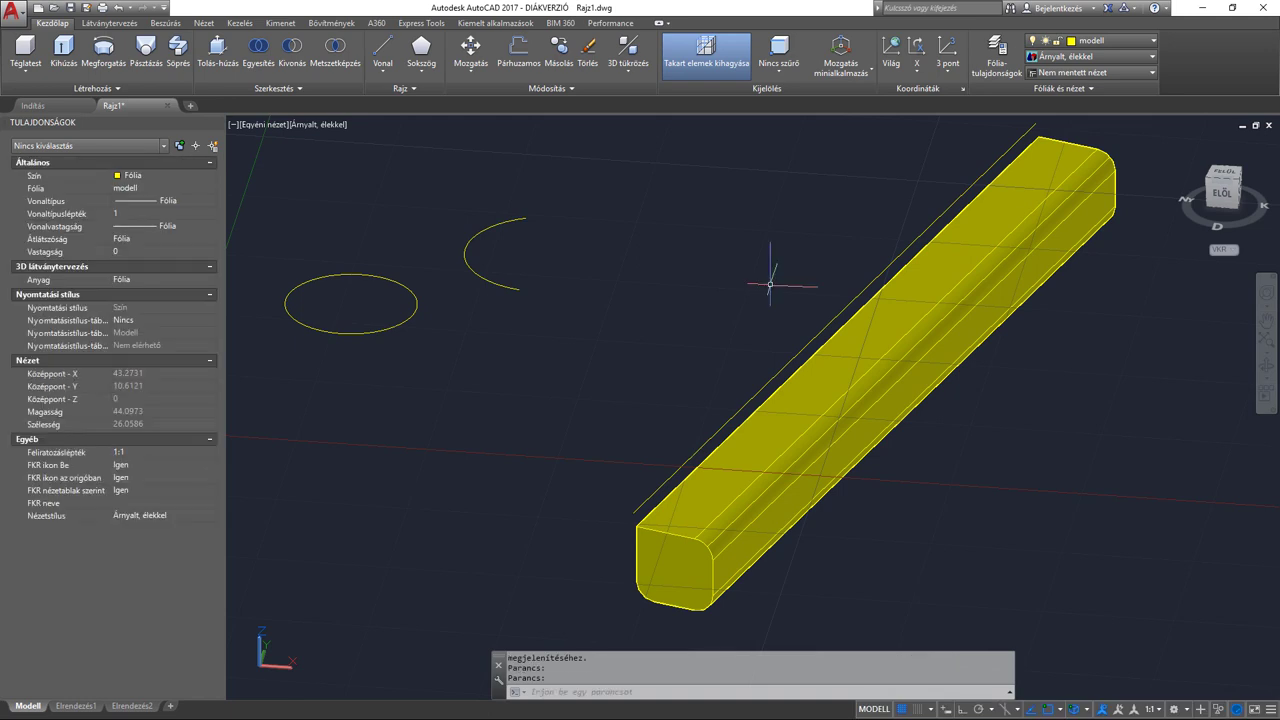
Erase the swept box and its path line, then reorient the view.
{"action": "left_click", "coordinate": [880, 558]}
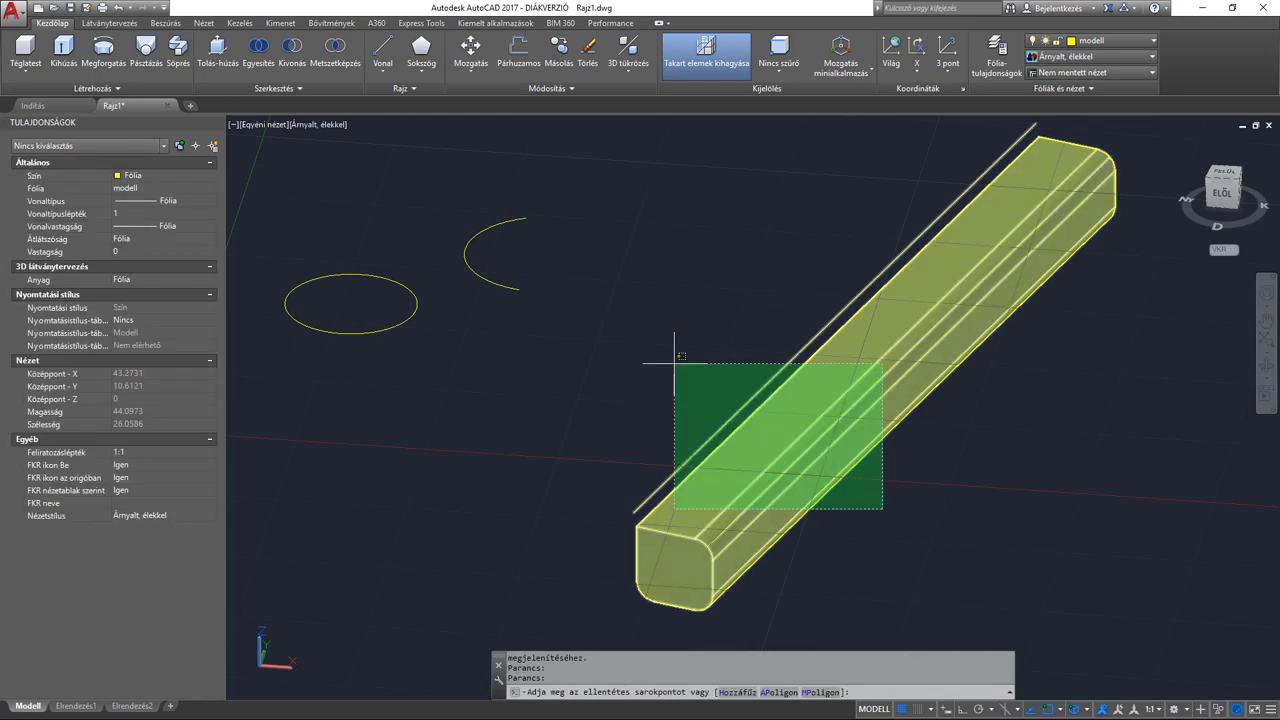
{"action": "left_click", "coordinate": [671, 363]}
{"action": "key", "text": "Delete"}
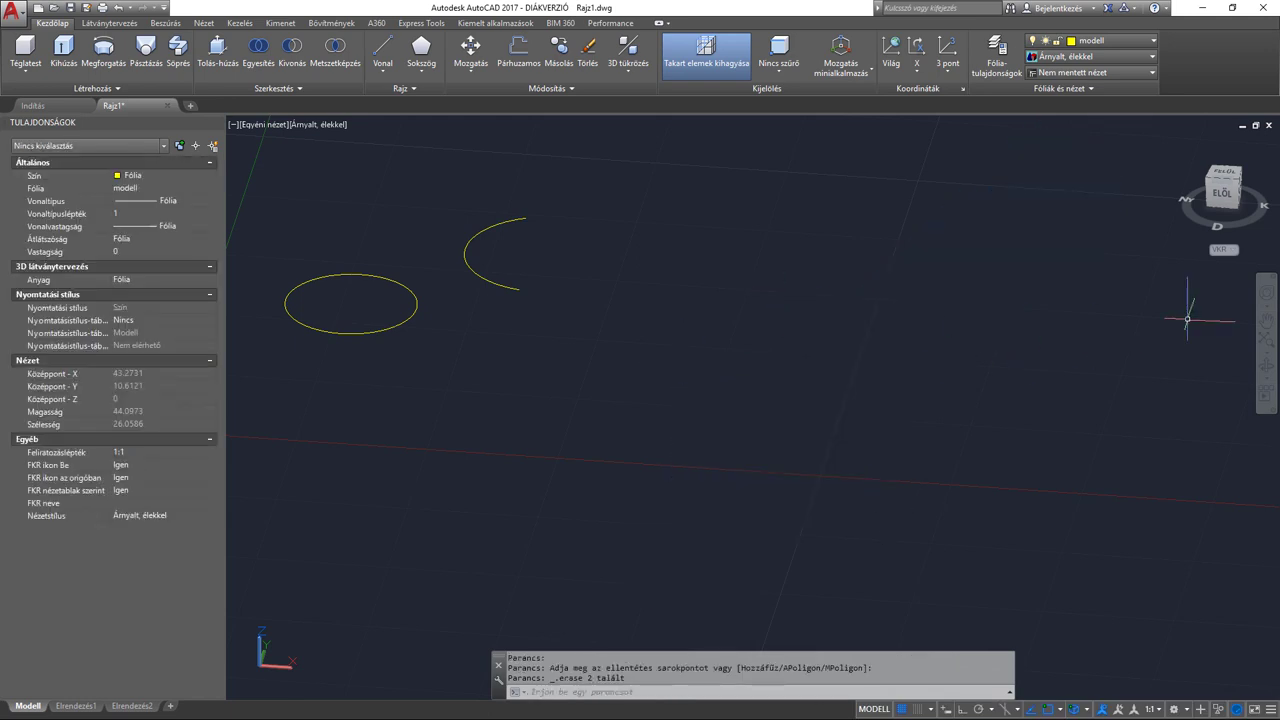
{"action": "left_click", "coordinate": [1266, 368]}
{"action": "mouse_move", "coordinate": [837, 380]}
{"action": "left_mouse_down"}
{"action": "mouse_move", "coordinate": [731, 380]}
{"action": "mouse_move", "coordinate": [521, 332]}
{"action": "mouse_move", "coordinate": [600, 431]}
{"action": "mouse_move", "coordinate": [570, 437]}
{"action": "left_mouse_up"}
{"action": "scroll", "coordinate": [575, 410], "scroll_direction": "up", "scroll_amount": 2}
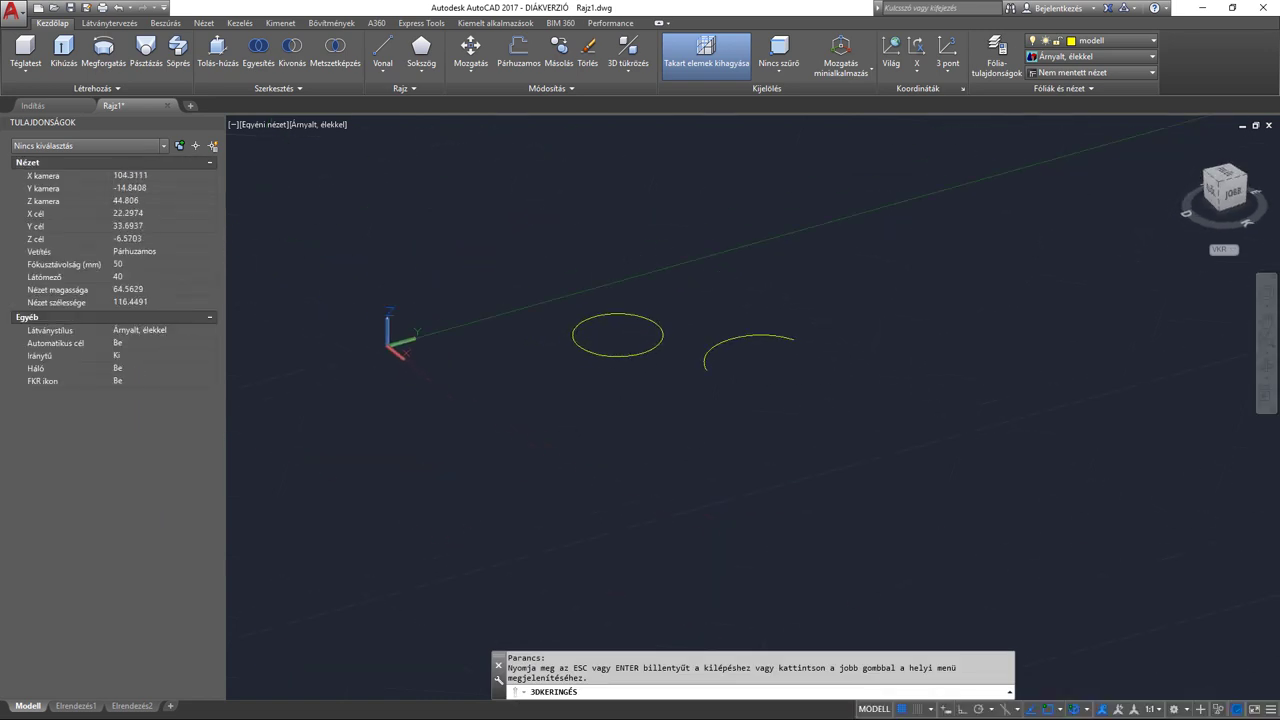
{"action": "key", "text": "Escape"}
{"action": "middle_click_drag", "start_coordinate": [606, 402], "coordinate": [617, 354]}
{"action": "key", "text": "Escape"}
{"action": "type", "text": "e"}
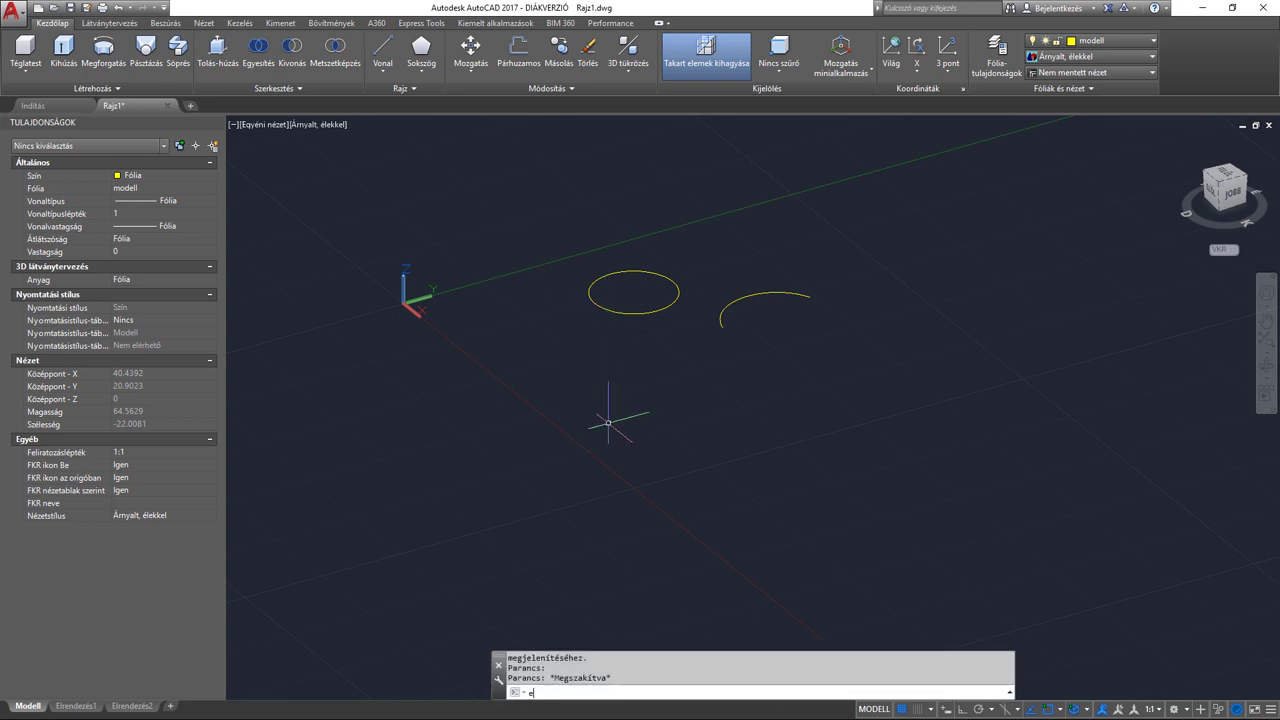
Draw a large ellipse below the small circle and arc with ELL.
{"action": "type", "text": "ELL"}
{"action": "key", "text": "Return"}
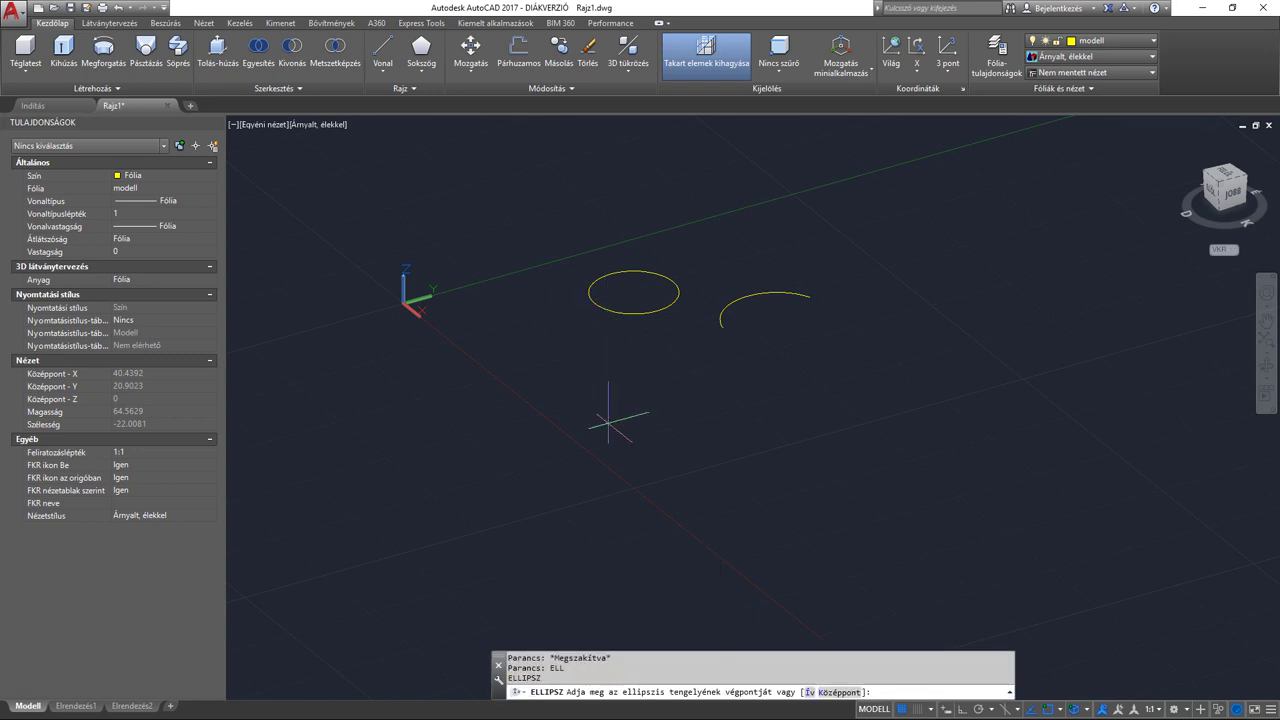
{"action": "left_click", "coordinate": [472, 517]}
{"action": "left_click", "coordinate": [880, 490]}
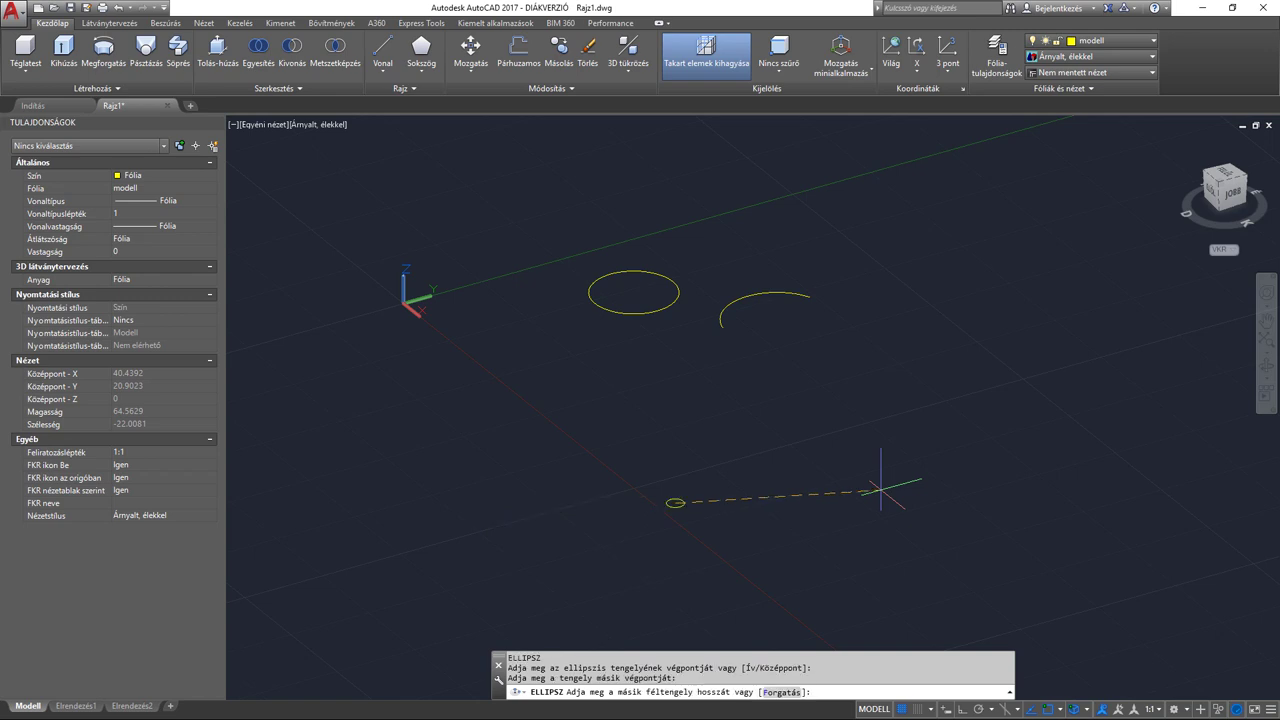
{"action": "left_click", "coordinate": [662, 389]}
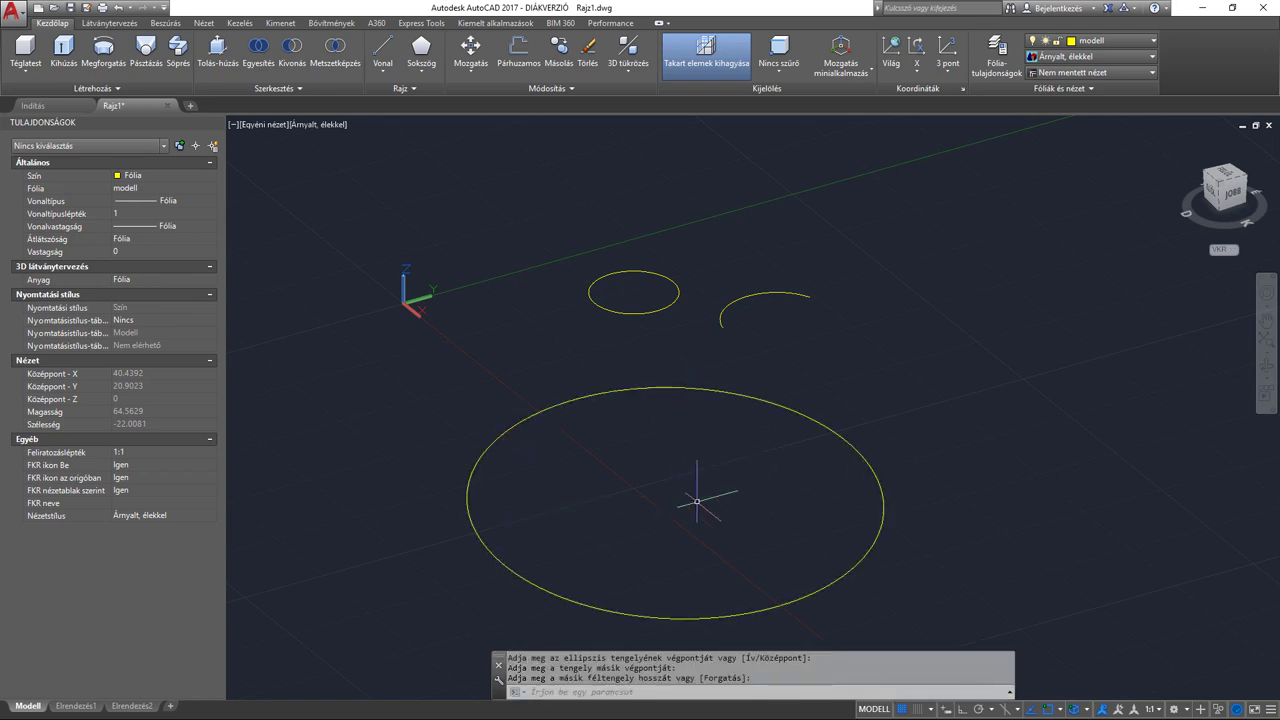
Orbit and pan to inspect the new ellipse, then recentre the shapes.
{"action": "middle_click_drag", "start_coordinate": [700, 505], "coordinate": [699, 472]}
{"action": "left_click", "coordinate": [1267, 366]}
{"action": "mouse_move", "coordinate": [966, 451]}
{"action": "left_mouse_down"}
{"action": "mouse_move", "coordinate": [905, 486]}
{"action": "mouse_move", "coordinate": [920, 471]}
{"action": "left_mouse_up"}
{"action": "key", "text": "Escape"}
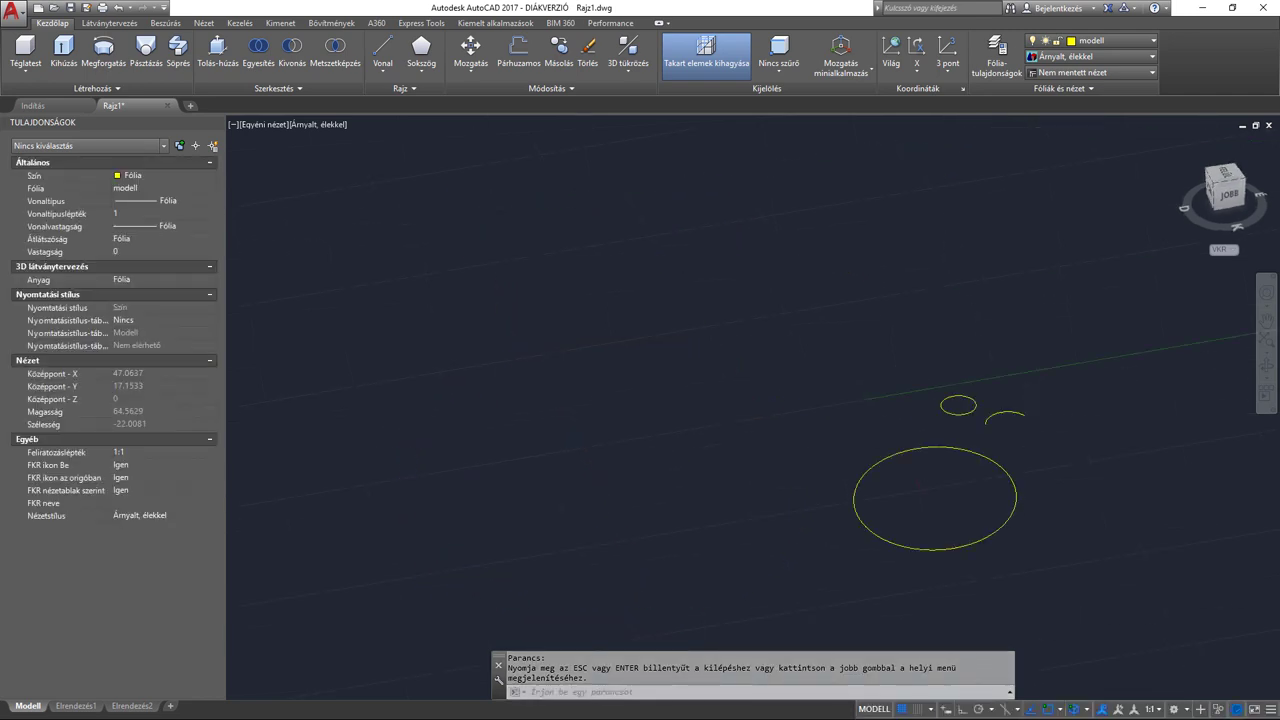
{"action": "middle_click_drag", "start_coordinate": [950, 499], "coordinate": [837, 443]}
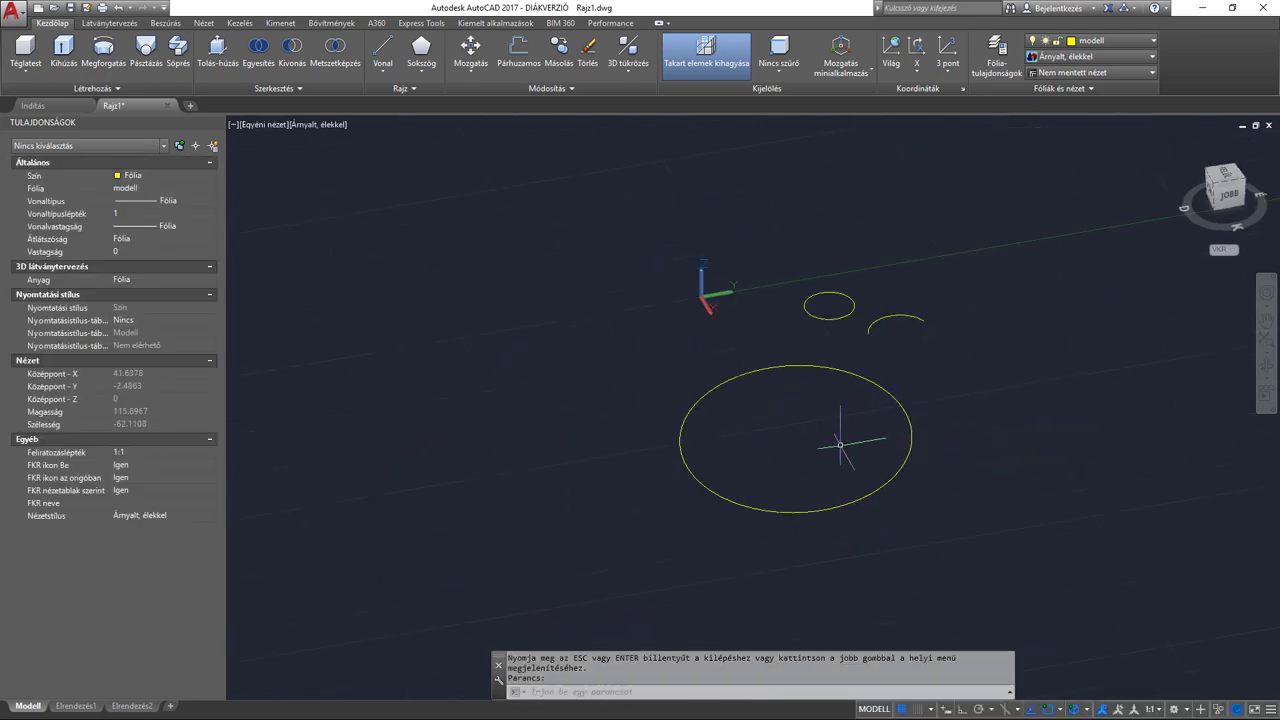
{"action": "left_click", "coordinate": [703, 486]}
{"action": "left_click", "coordinate": [680, 434]}
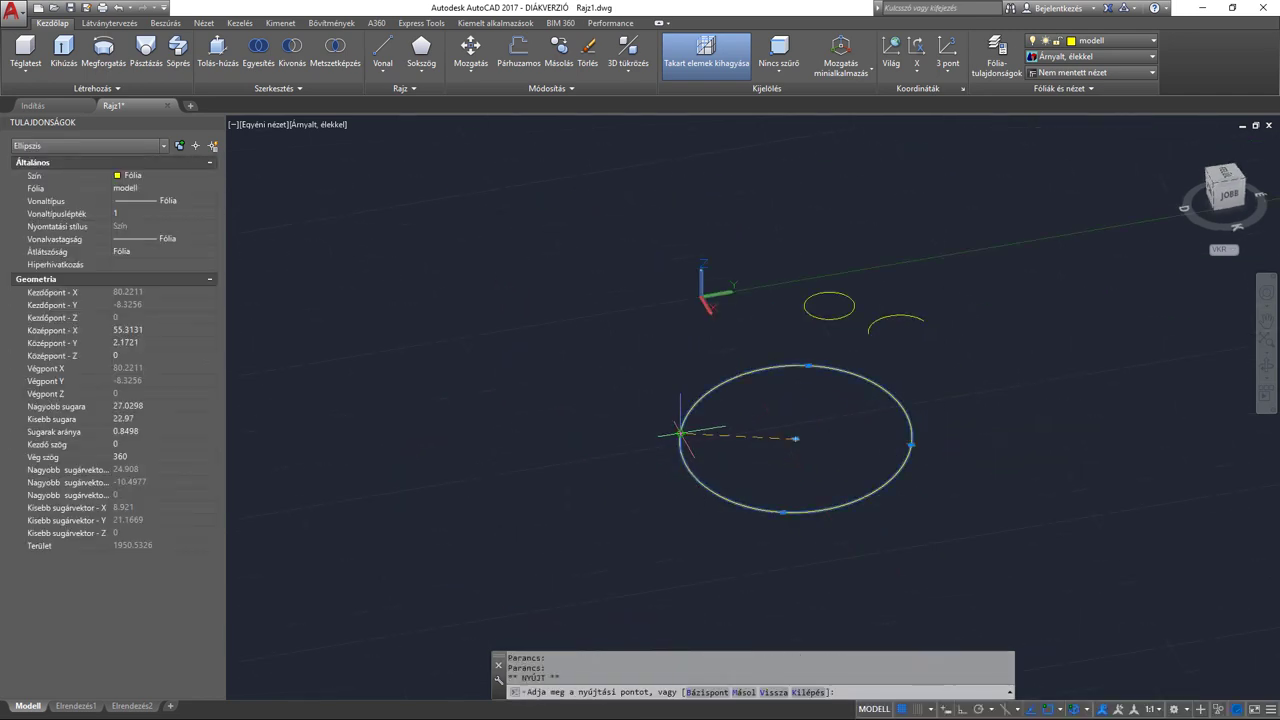
{"action": "key", "text": "Escape"}
{"action": "key", "text": "Escape"}
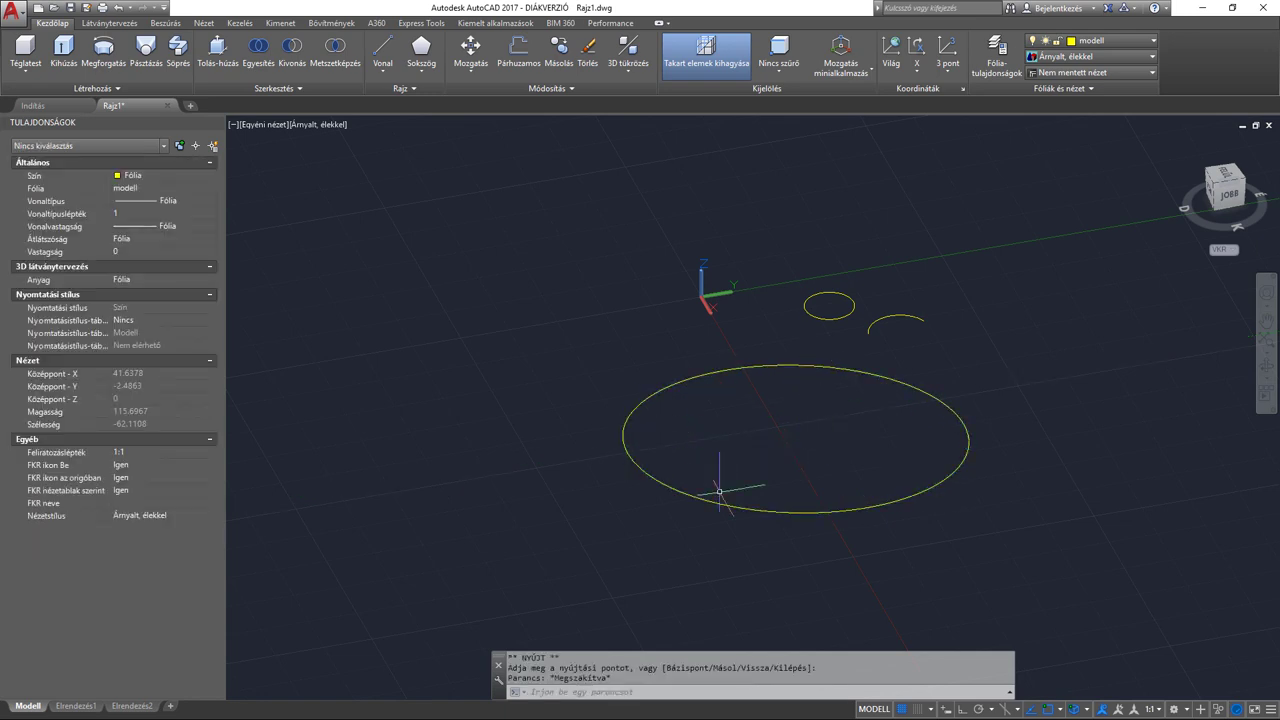
{"action": "scroll", "coordinate": [737, 486], "scroll_direction": "up", "scroll_amount": 2}
{"action": "middle_click_drag", "start_coordinate": [786, 414], "coordinate": [719, 407]}
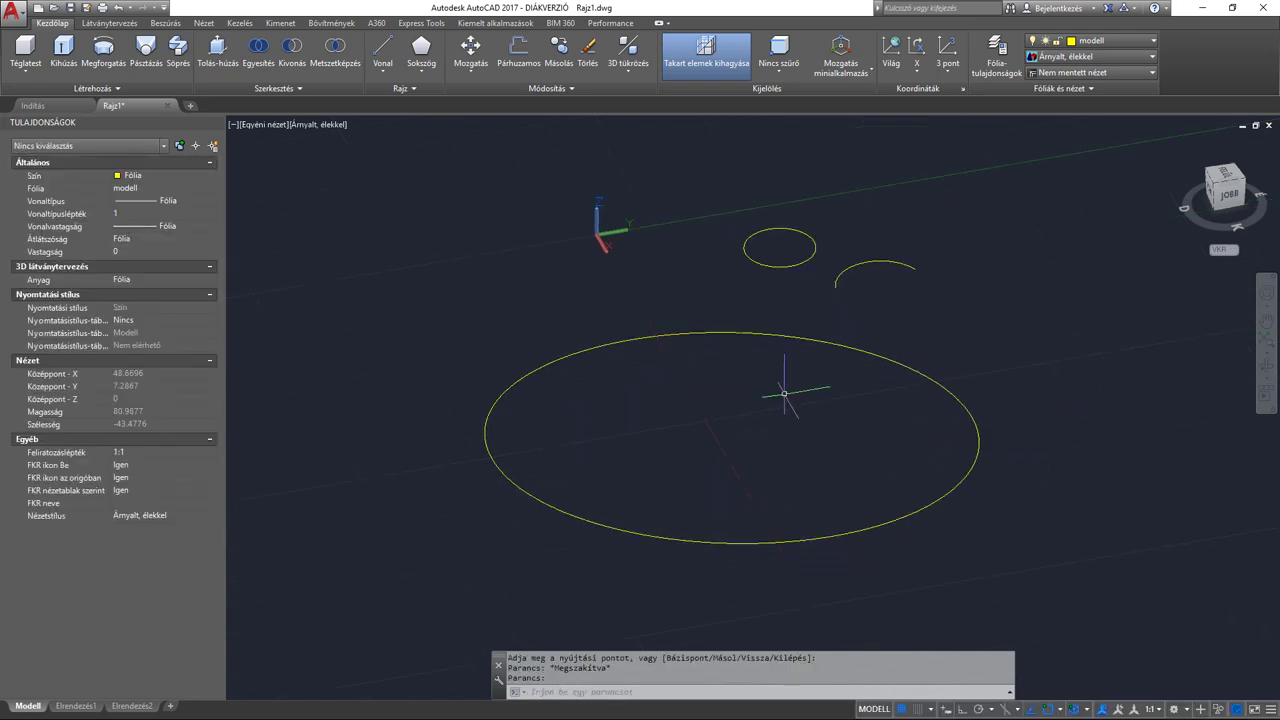
Sweep the small circle along the large ellipse and orbit to inspect the resulting ring.
{"action": "left_click", "coordinate": [172, 55]}
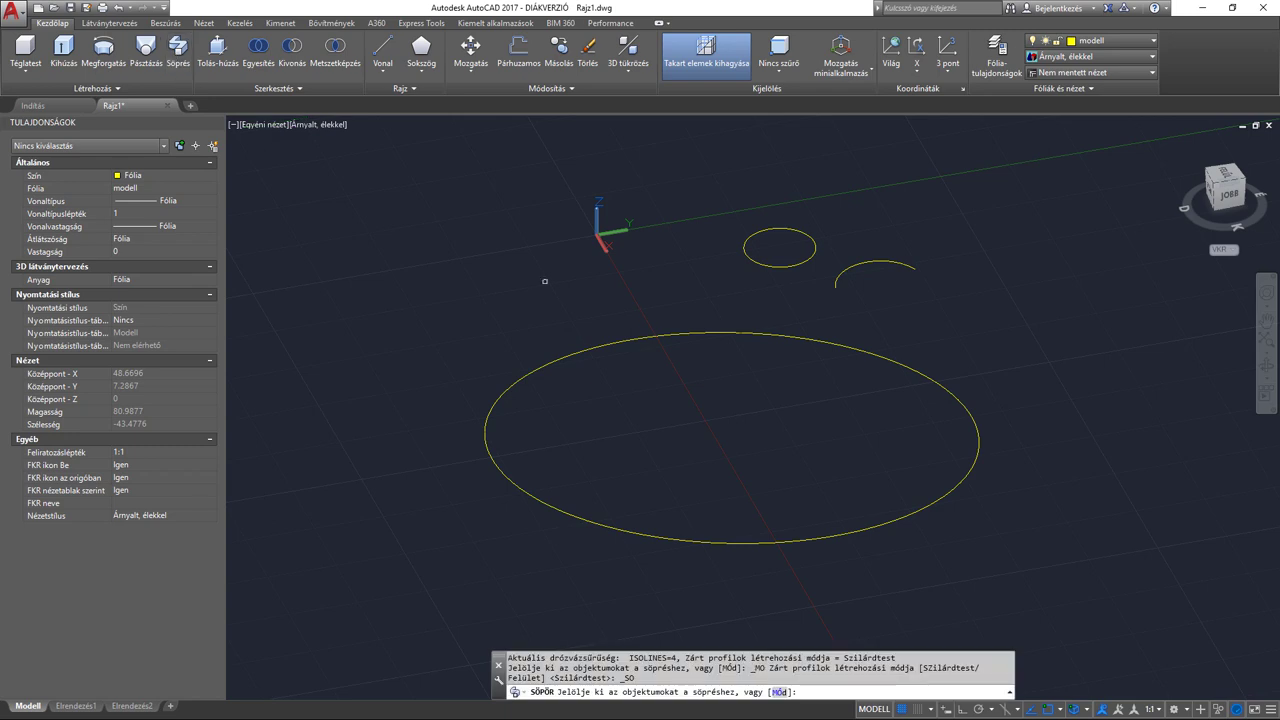
{"action": "left_click", "coordinate": [797, 264]}
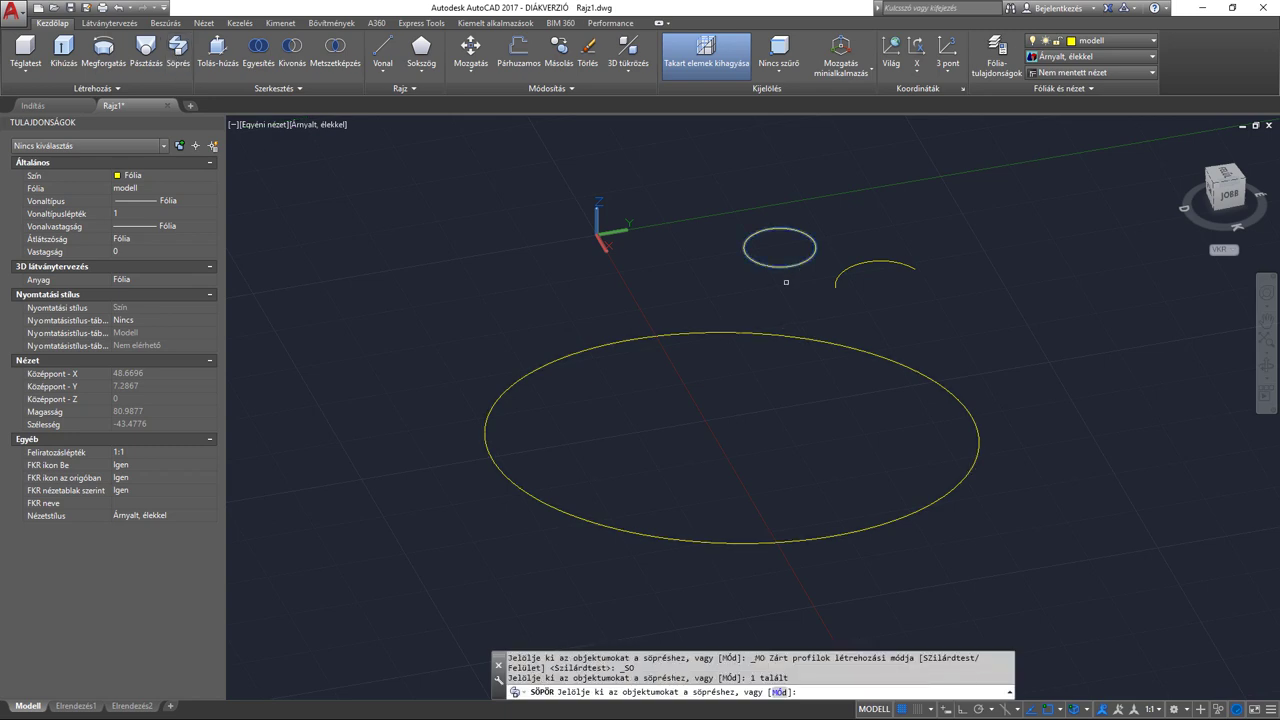
{"action": "key", "text": "Return"}
{"action": "left_click", "coordinate": [742, 333]}
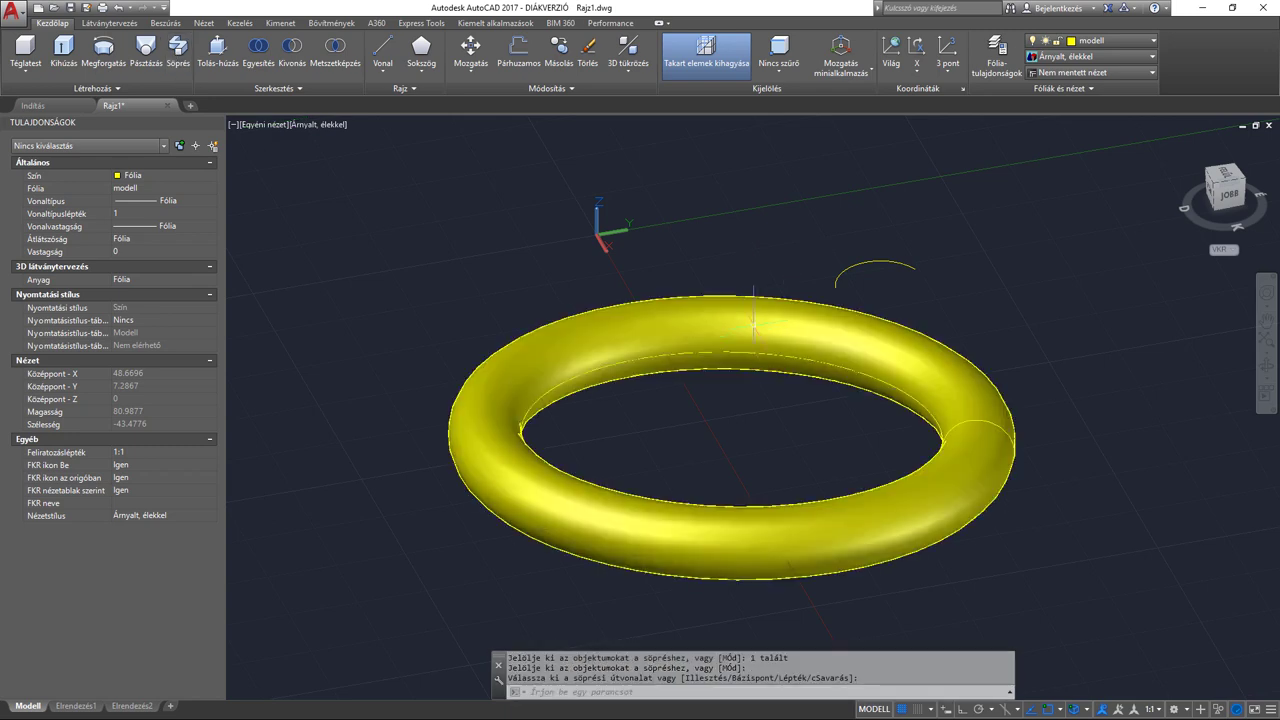
{"action": "left_click", "coordinate": [1267, 369]}
{"action": "mouse_move", "coordinate": [866, 466]}
{"action": "left_mouse_down"}
{"action": "mouse_move", "coordinate": [747, 404]}
{"action": "mouse_move", "coordinate": [896, 453]}
{"action": "left_mouse_up"}
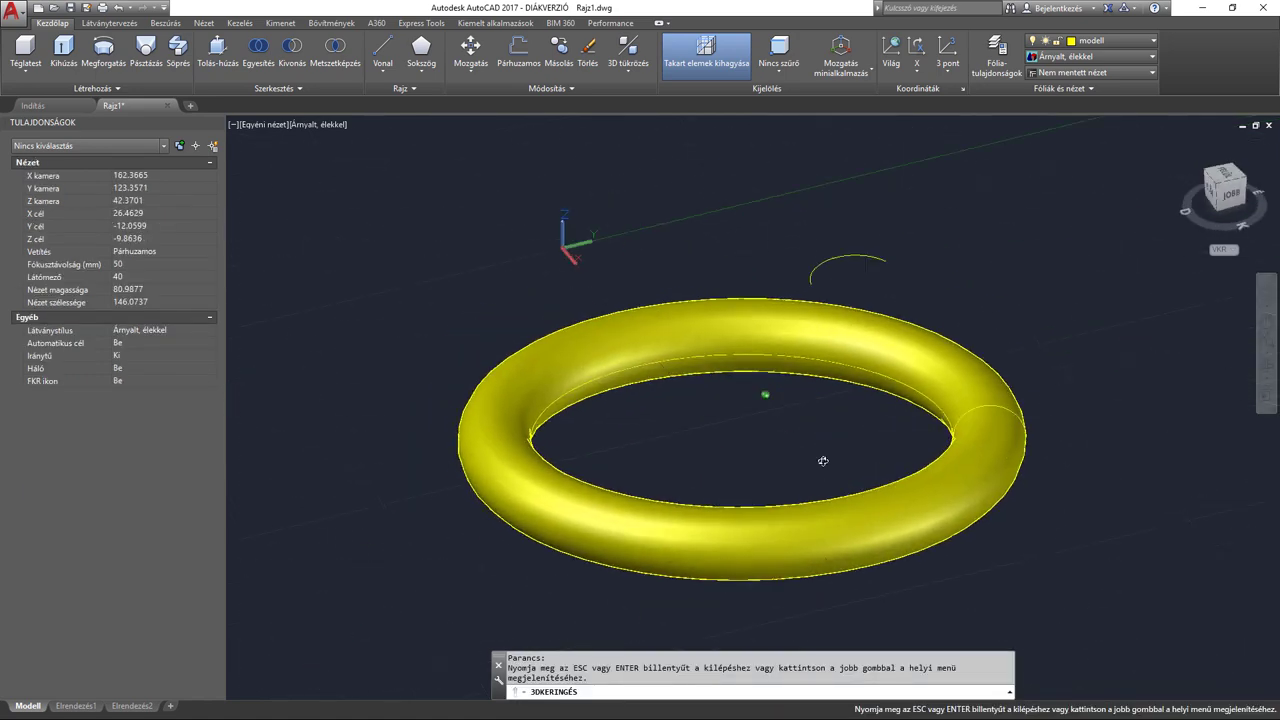
{"action": "key", "text": "Escape"}
{"action": "middle_click_drag", "start_coordinate": [843, 443], "coordinate": [935, 523], "text": "shift"}
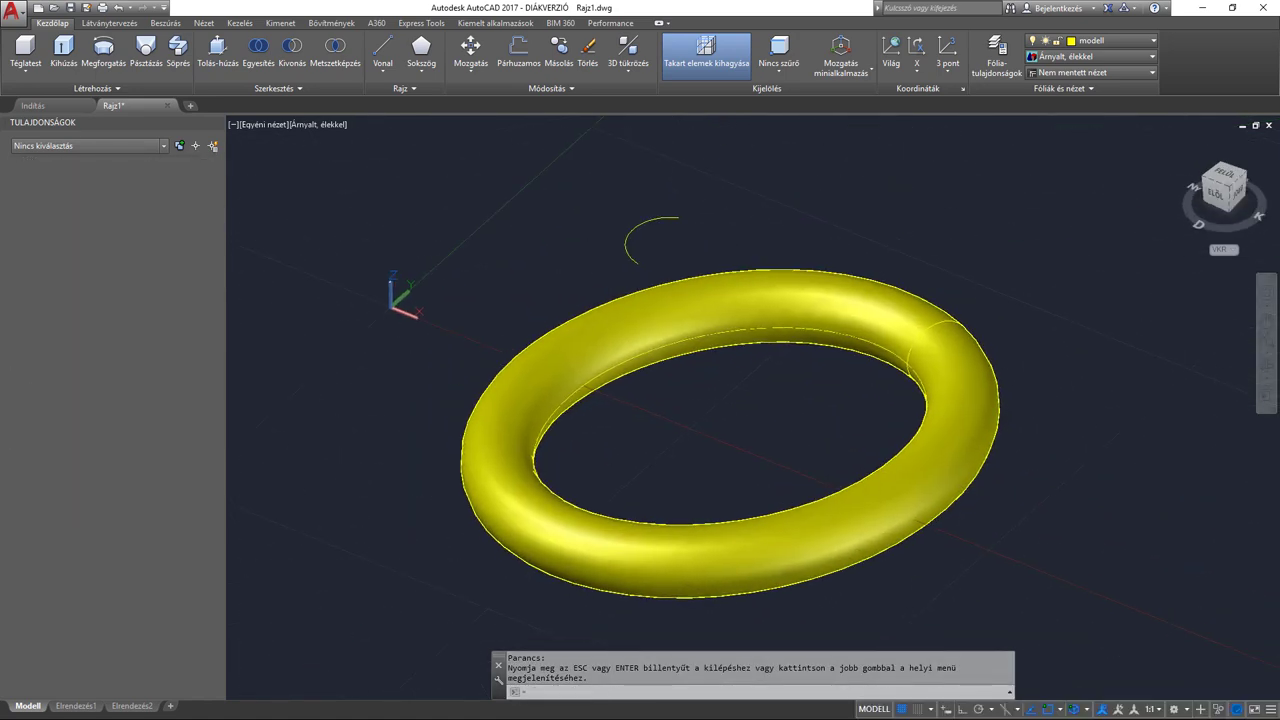
Delete the torus and arc, then orbit the empty scene.
{"action": "left_click", "coordinate": [936, 640]}
{"action": "left_click", "coordinate": [666, 233]}
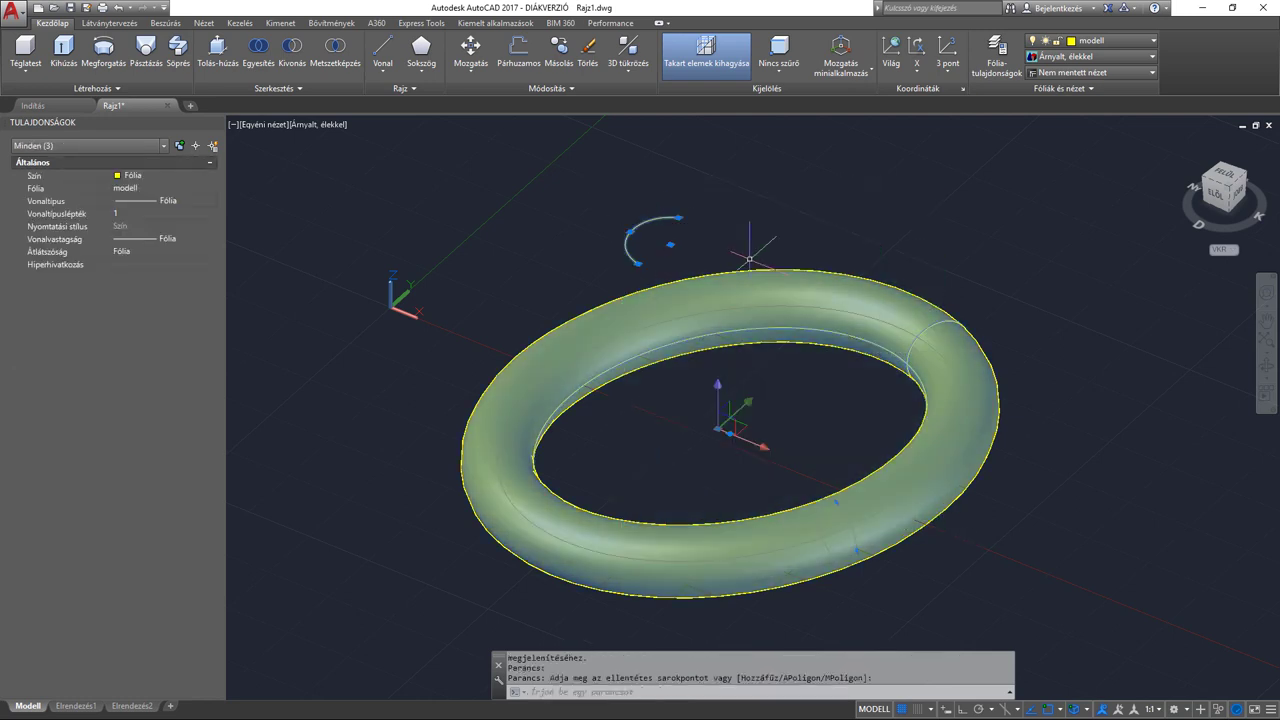
{"action": "key", "text": "Delete"}
{"action": "left_click", "coordinate": [1267, 369]}
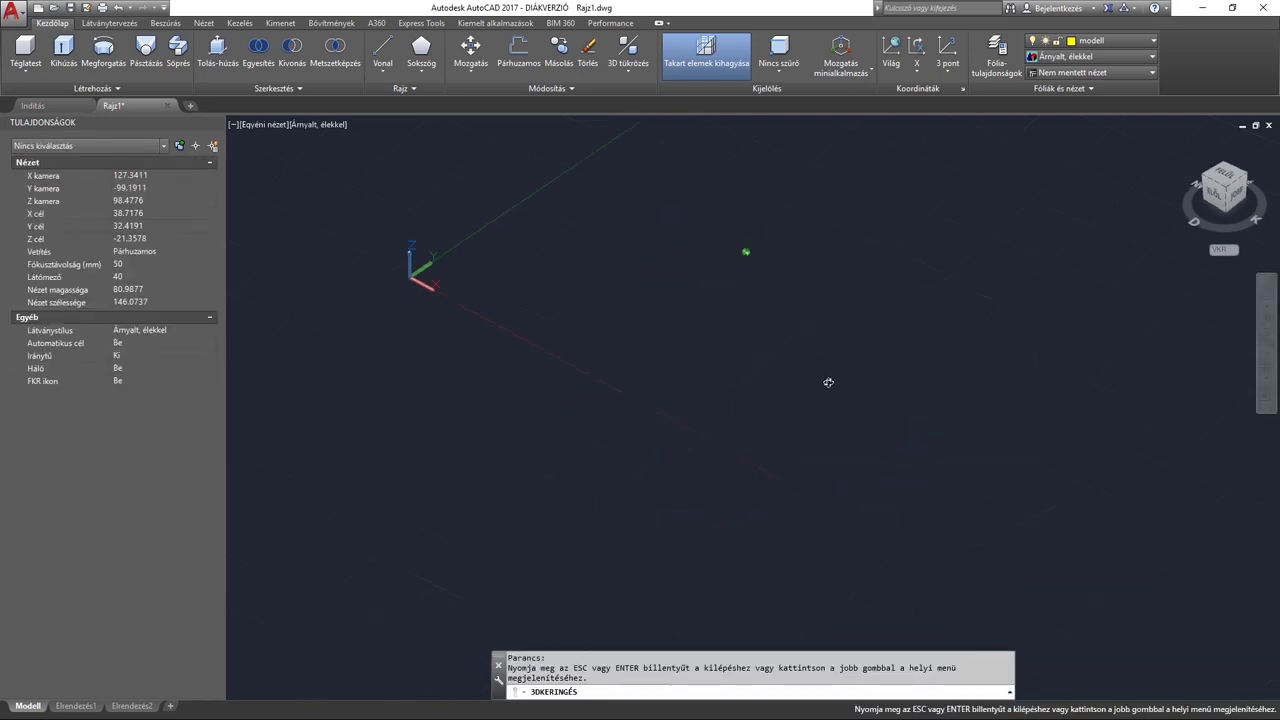
{"action": "left_click_drag", "start_coordinate": [829, 380], "coordinate": [677, 391]}
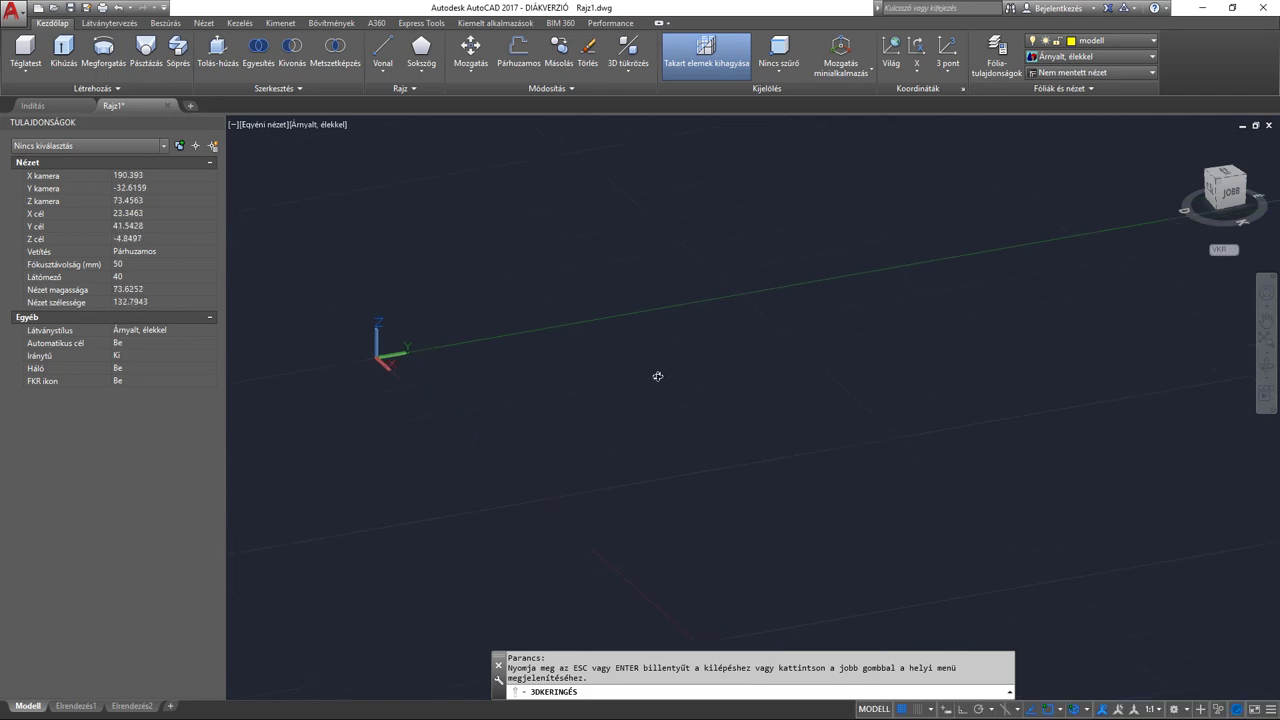
{"action": "key", "text": "Escape"}
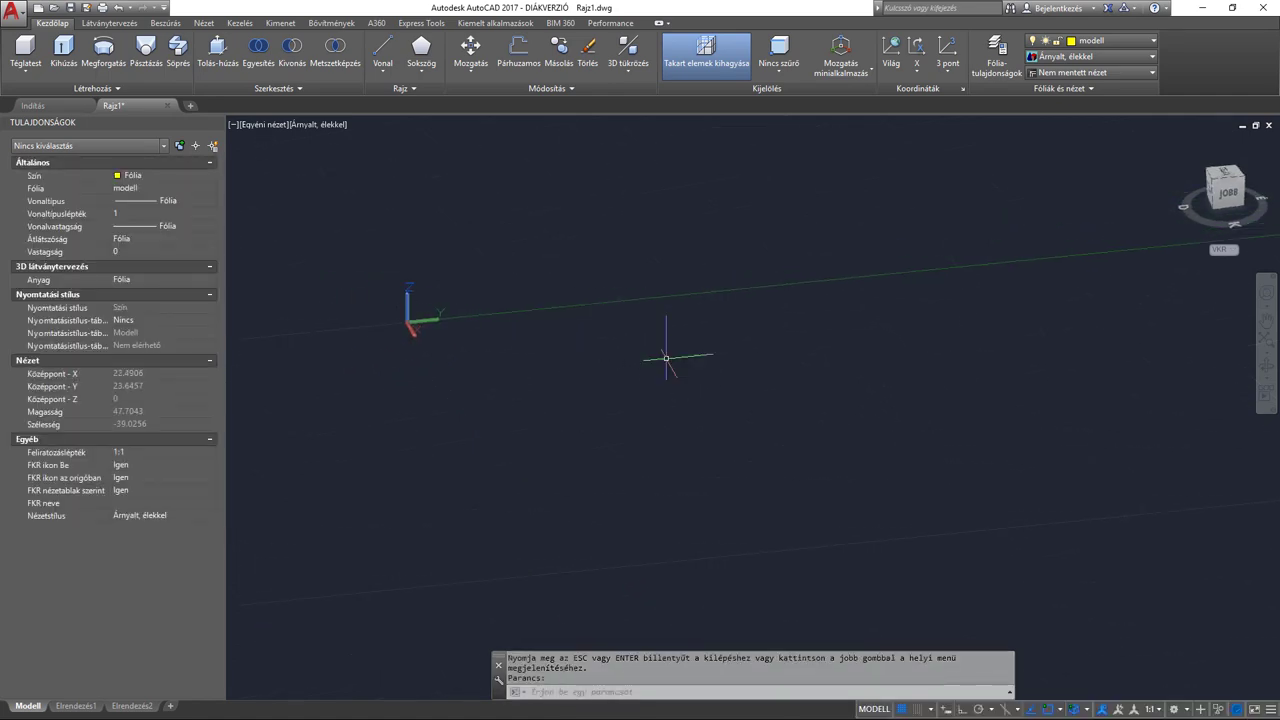
Draw the first vertical line with the line command and Ortho (F8) on.
{"action": "type", "text": "vo"}
{"action": "key", "text": "Return"}
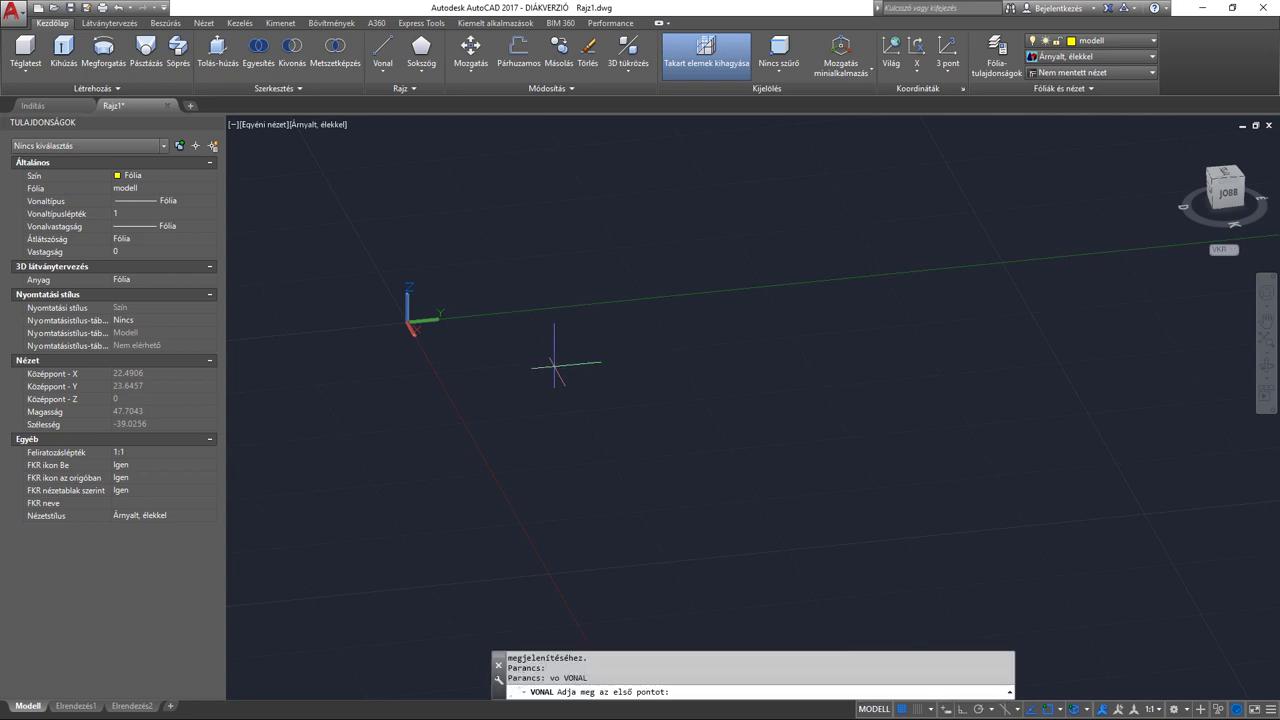
{"action": "left_click", "coordinate": [559, 442]}
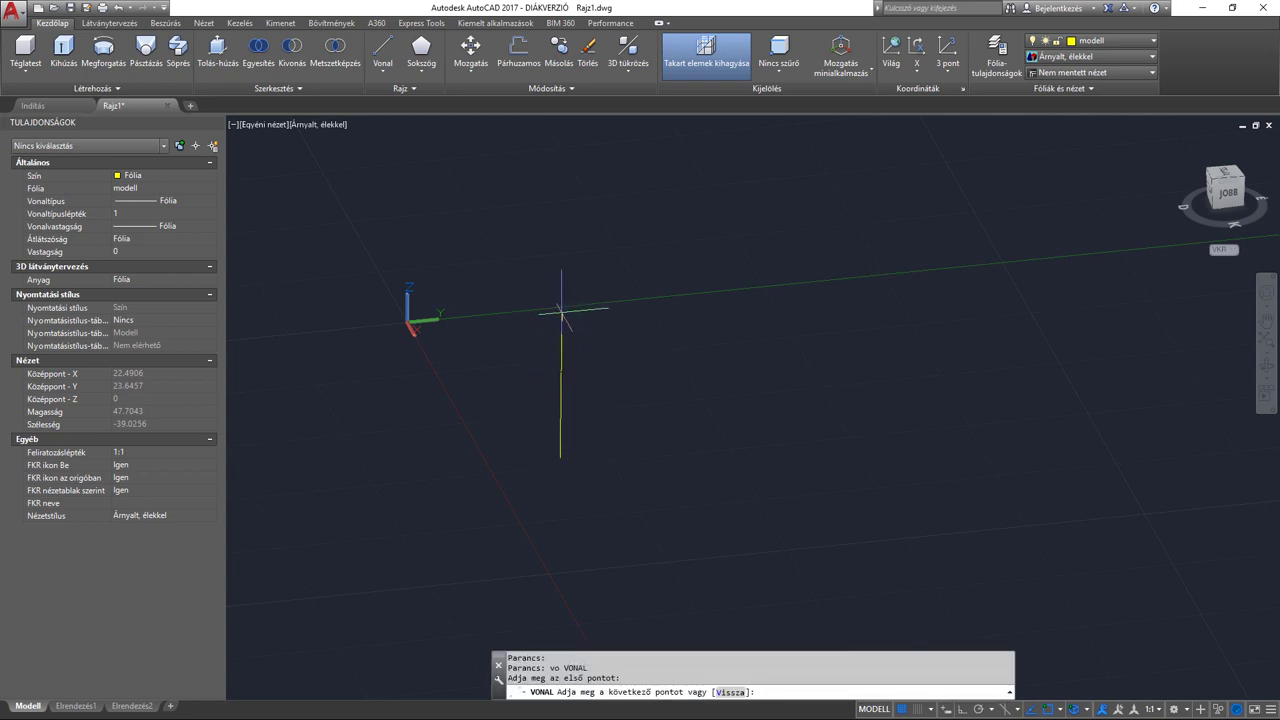
{"action": "key", "text": "F8"}
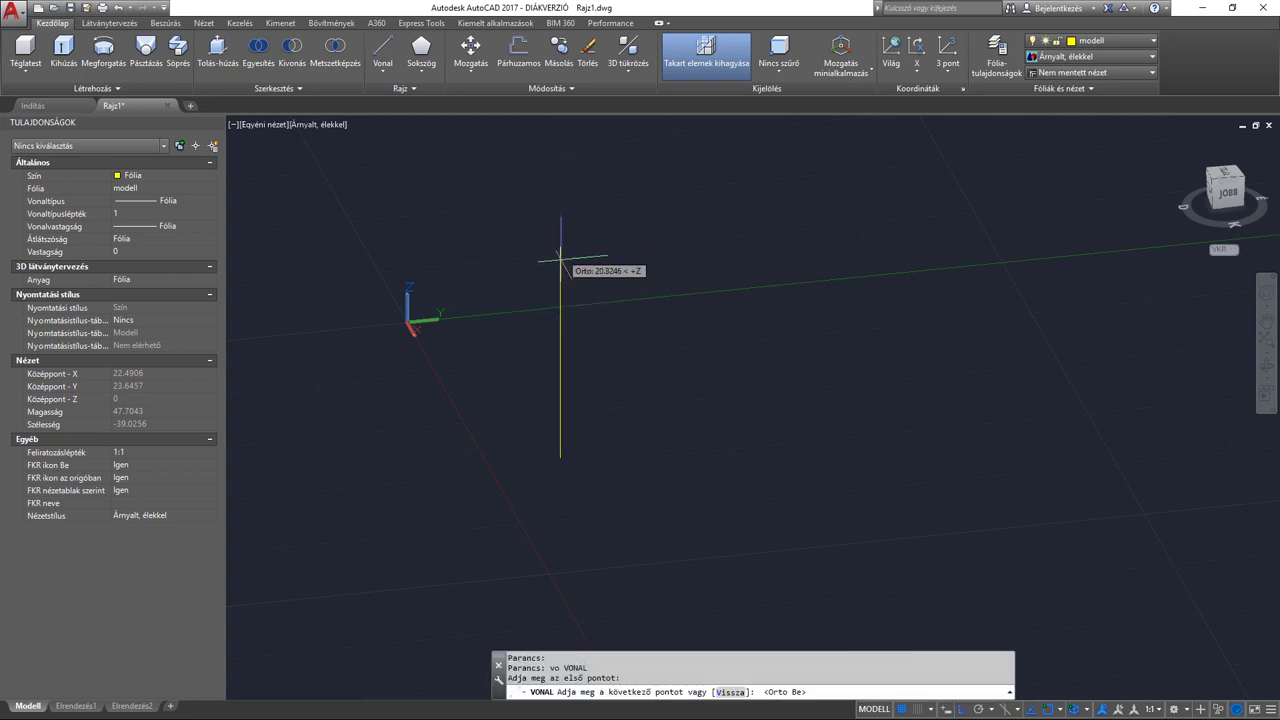
{"action": "left_click", "coordinate": [570, 251]}
{"action": "scroll", "coordinate": [571, 251], "scroll_direction": "down", "scroll_amount": 4}
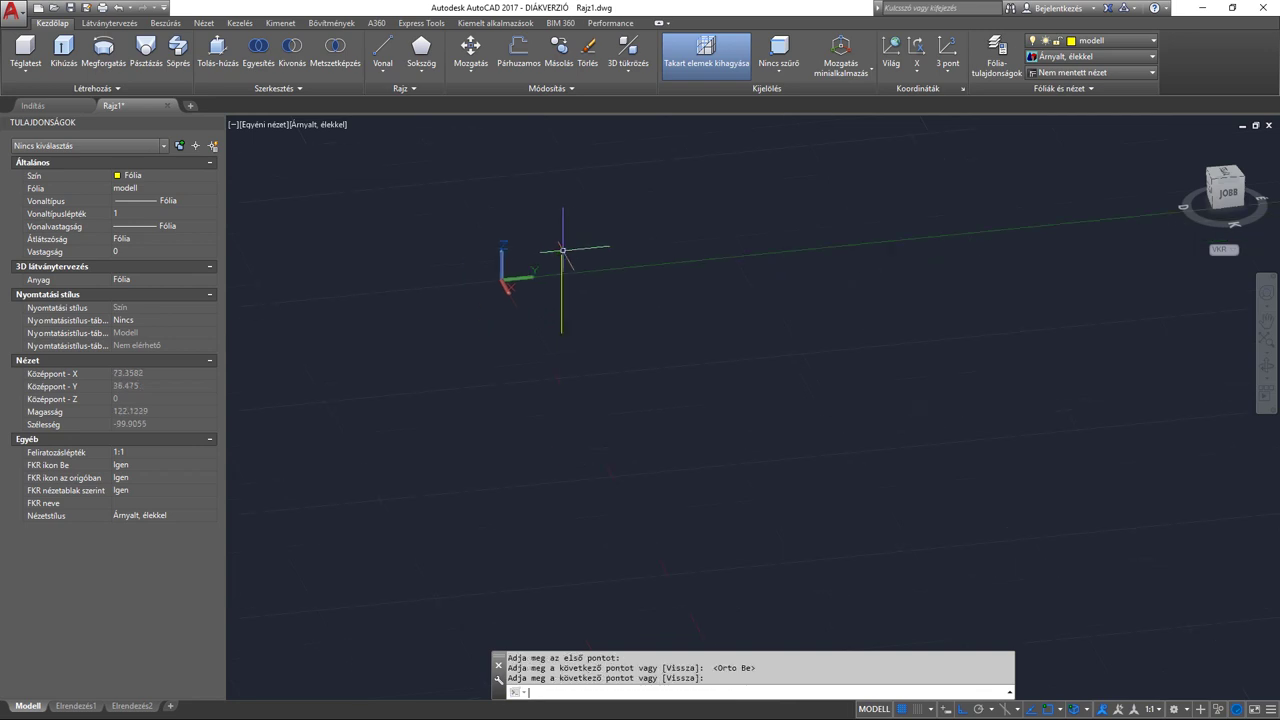
{"action": "key", "text": "Return"}
Draw three more vertical lines of differing heights, the last one short.
{"action": "key", "text": "Return"}
{"action": "left_click", "coordinate": [673, 403]}
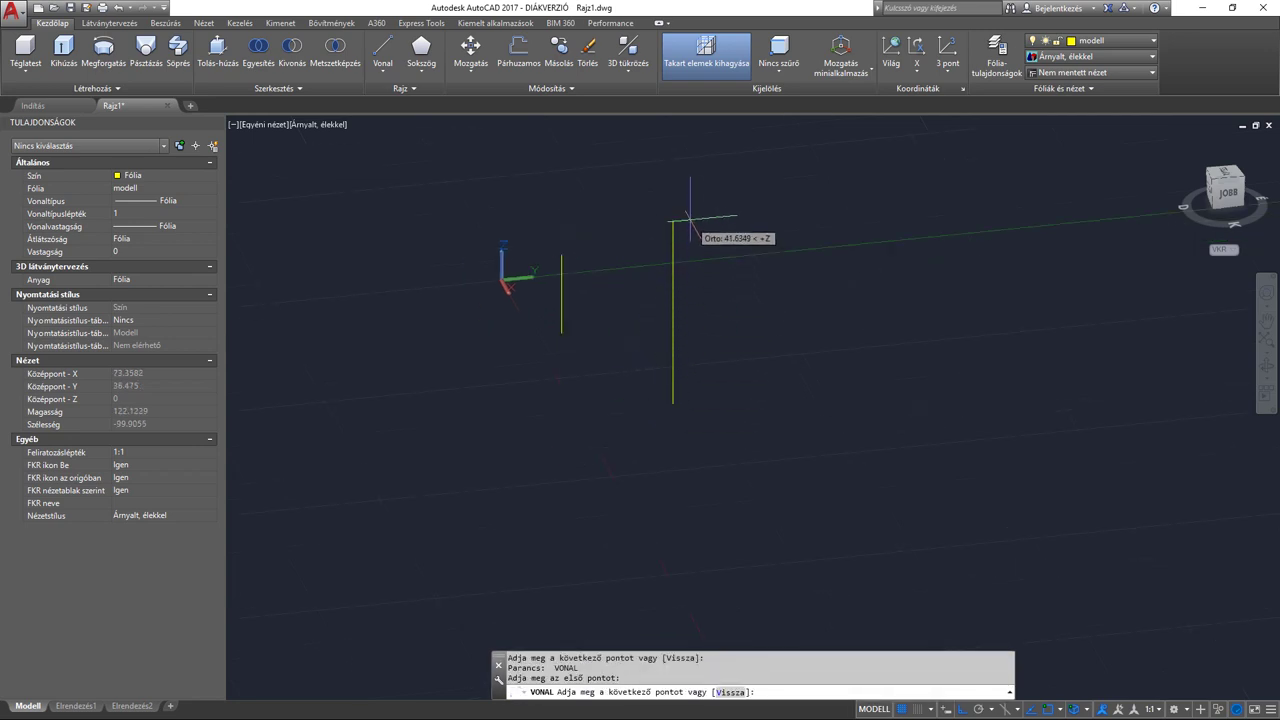
{"action": "left_click", "coordinate": [673, 218]}
{"action": "key", "text": "Return"}
{"action": "key", "text": "Return"}
{"action": "left_click", "coordinate": [760, 297]}
{"action": "left_click", "coordinate": [760, 183]}
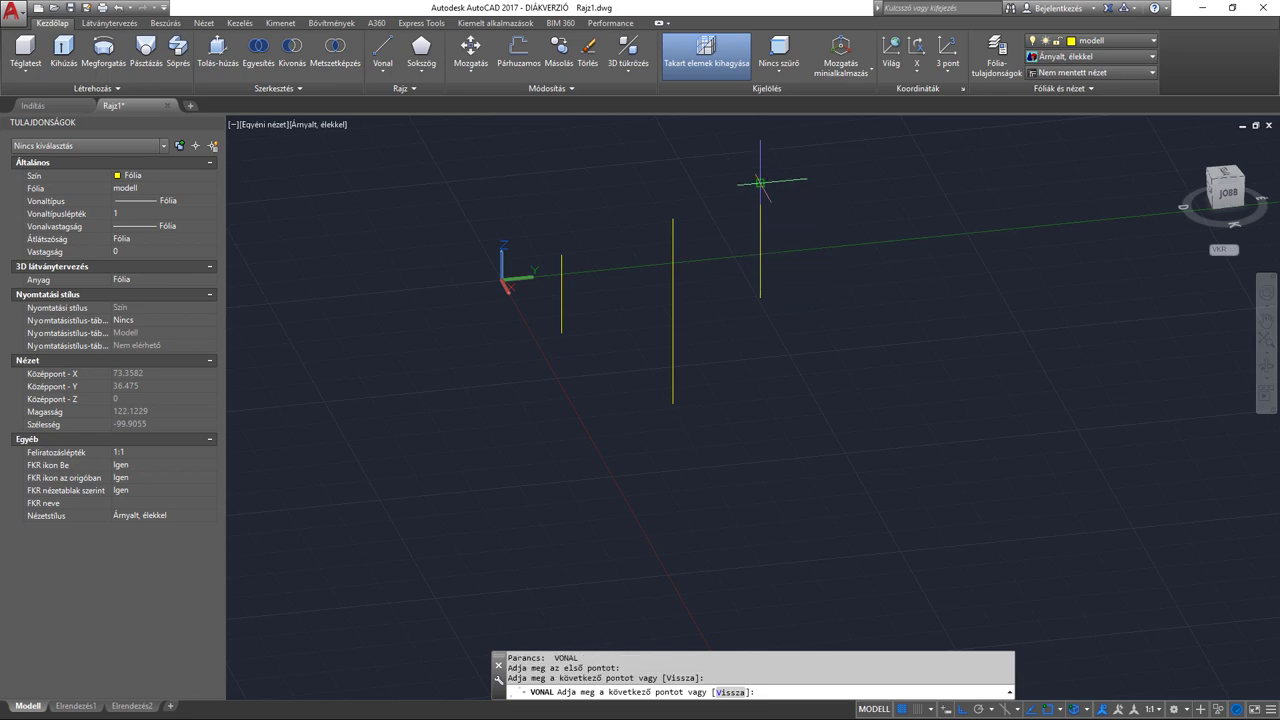
{"action": "key", "text": "Return"}
{"action": "key", "text": "Return"}
{"action": "left_click", "coordinate": [862, 440]}
{"action": "left_click", "coordinate": [862, 392]}
{"action": "key", "text": "Return"}
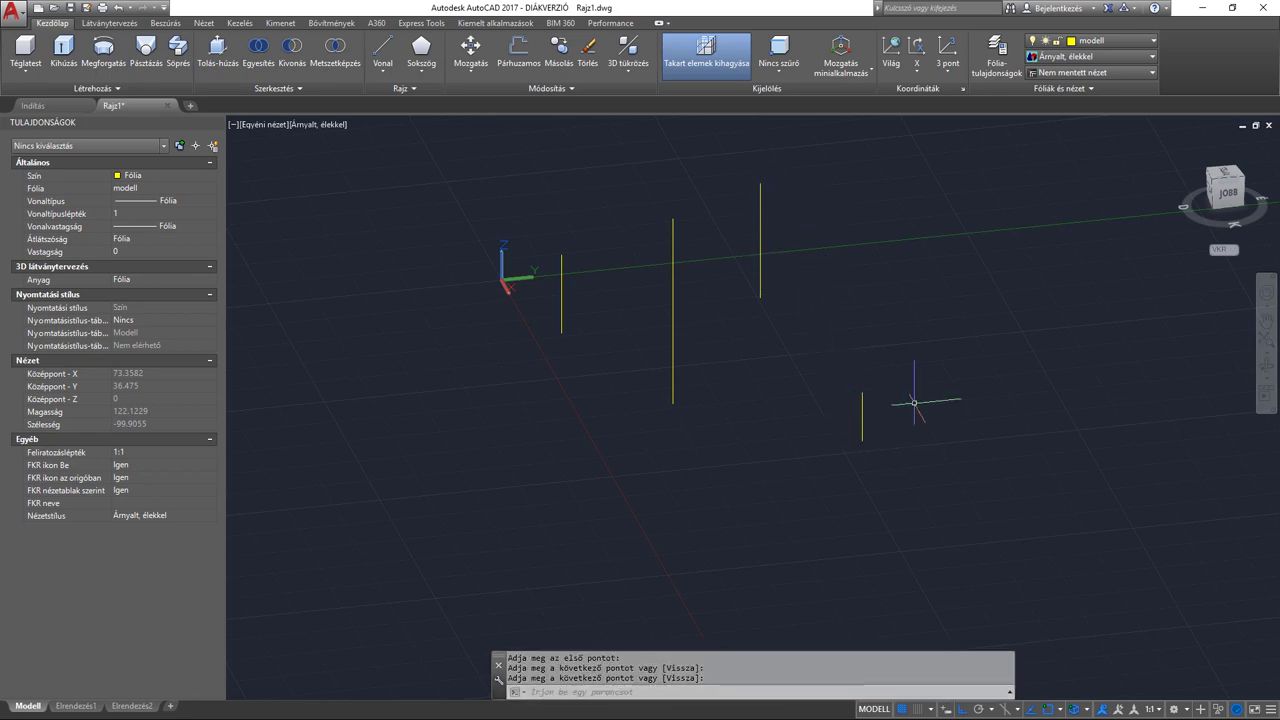
{"action": "left_click", "coordinate": [1265, 395]}
{"action": "mouse_move", "coordinate": [791, 397]}
{"action": "left_mouse_down"}
{"action": "mouse_move", "coordinate": [935, 360]}
{"action": "mouse_move", "coordinate": [920, 403]}
{"action": "mouse_move", "coordinate": [800, 434]}
{"action": "mouse_move", "coordinate": [769, 426]}
{"action": "mouse_move", "coordinate": [806, 417]}
{"action": "left_mouse_up"}
{"action": "key", "text": "Escape"}
{"action": "scroll", "coordinate": [671, 371], "scroll_direction": "up", "scroll_amount": 2}
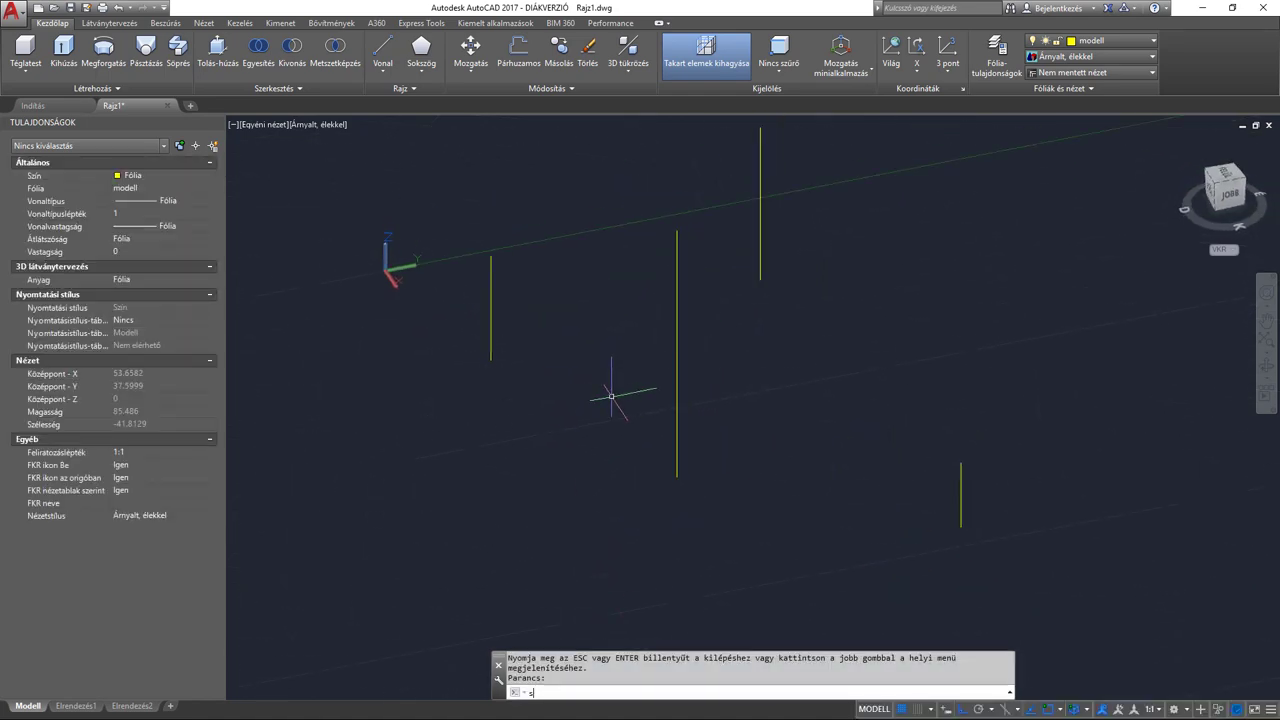
Draw a spline through the line tops, peaking at the tallest and ending past the last.
{"action": "type", "text": "spl"}
{"action": "key", "text": "Return"}
{"action": "left_click", "coordinate": [491, 256]}
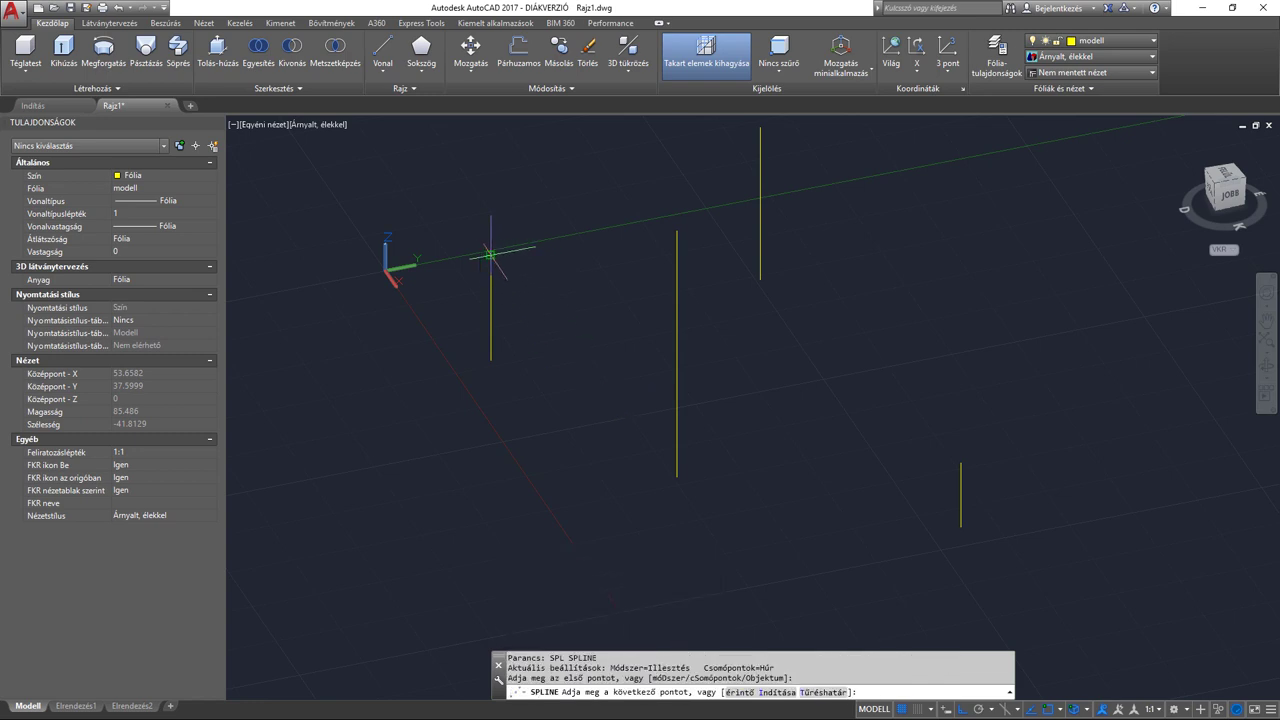
{"action": "left_click", "coordinate": [677, 180]}
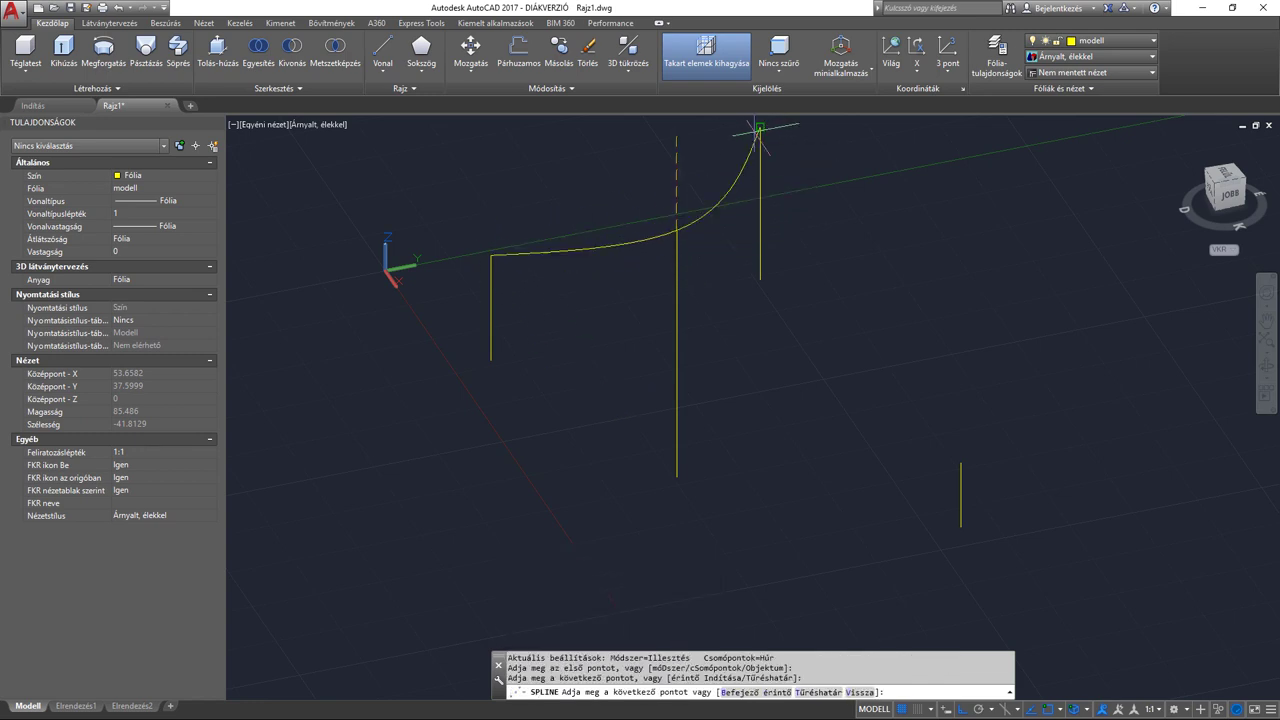
{"action": "left_click", "coordinate": [759, 128]}
{"action": "left_click", "coordinate": [961, 462]}
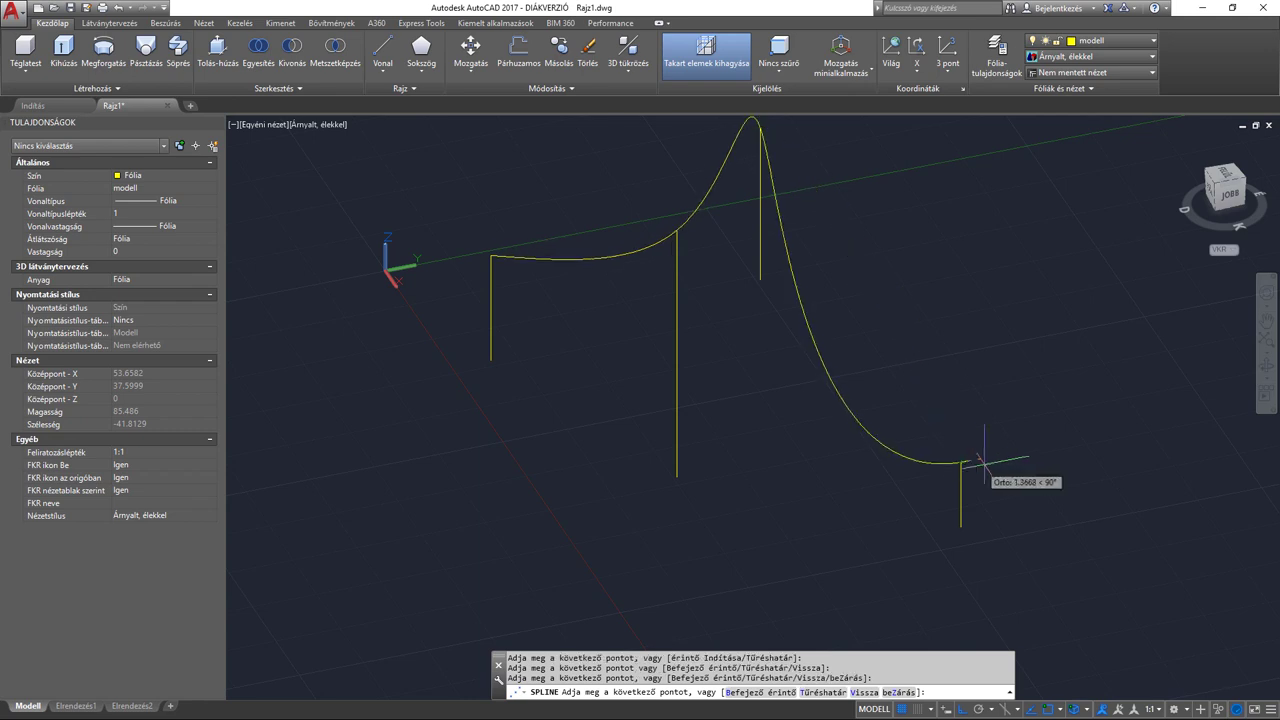
{"action": "left_click", "coordinate": [1027, 449]}
{"action": "key", "text": "Return"}
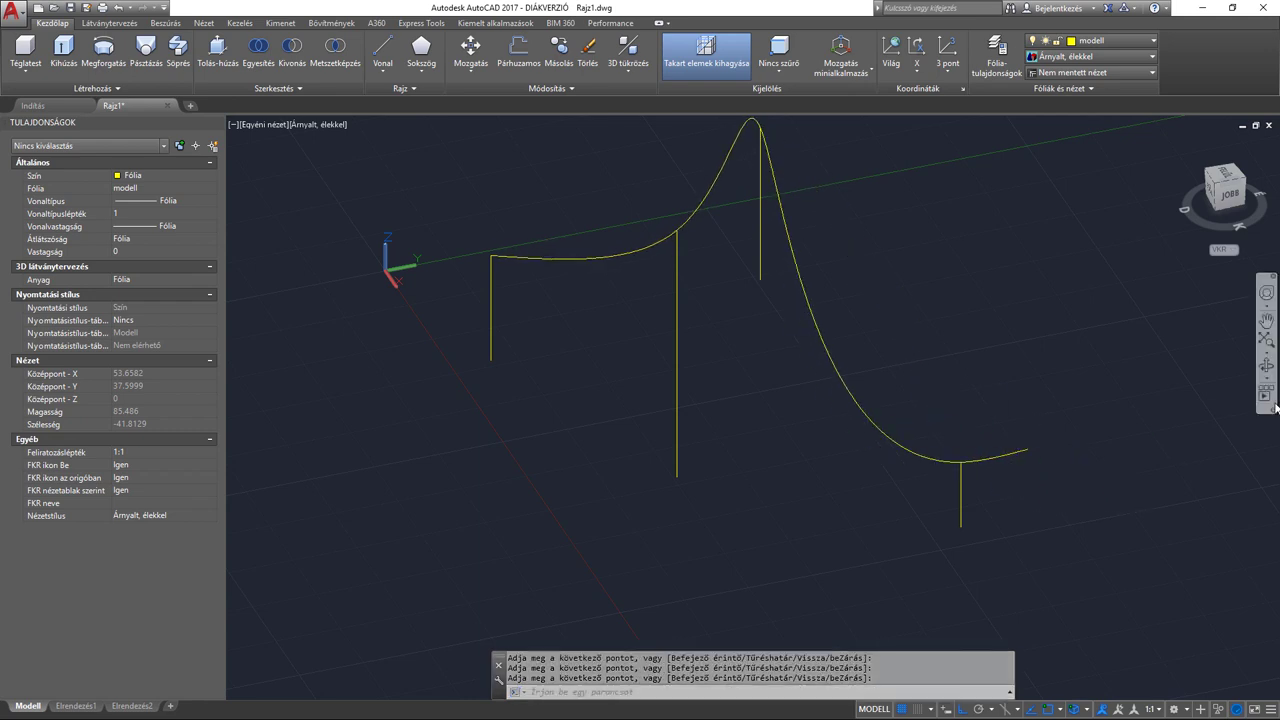
{"action": "left_click", "coordinate": [1265, 368]}
{"action": "mouse_move", "coordinate": [983, 434]}
{"action": "left_mouse_down"}
{"action": "mouse_move", "coordinate": [906, 400]}
{"action": "mouse_move", "coordinate": [894, 354]}
{"action": "mouse_move", "coordinate": [997, 403]}
{"action": "mouse_move", "coordinate": [760, 409]}
{"action": "mouse_move", "coordinate": [823, 403]}
{"action": "mouse_move", "coordinate": [741, 443]}
{"action": "mouse_move", "coordinate": [757, 434]}
{"action": "mouse_move", "coordinate": [691, 417]}
{"action": "mouse_move", "coordinate": [734, 420]}
{"action": "left_mouse_up"}
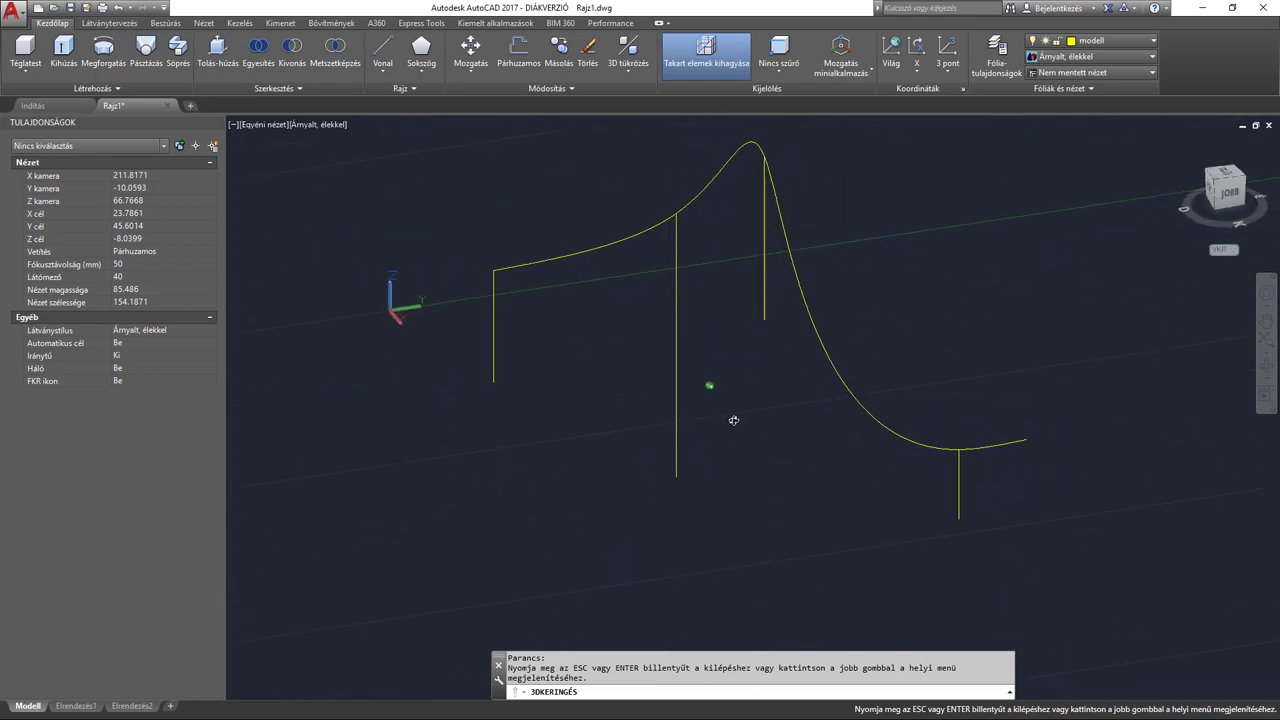
Draw a circle of radius 3 near the base of the vertical lines.
{"action": "key", "text": "Escape"}
{"action": "type", "text": "k"}
{"action": "key", "text": "Return"}
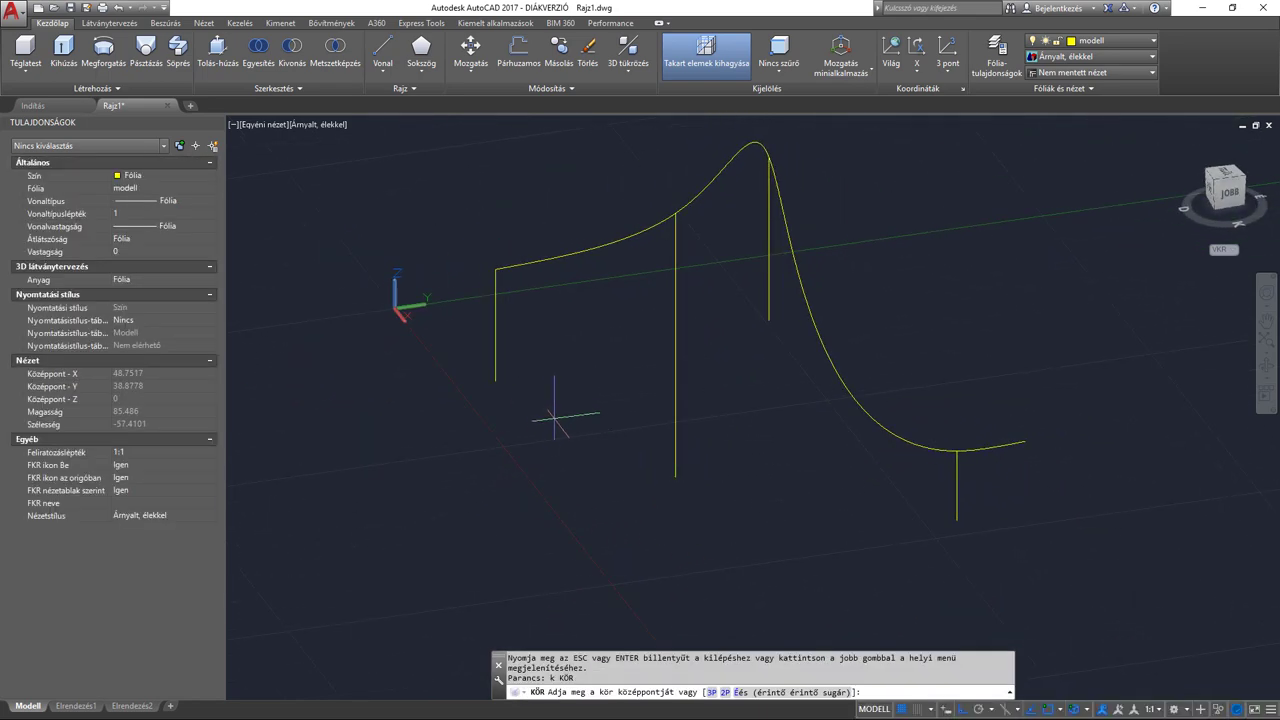
{"action": "left_click", "coordinate": [558, 414]}
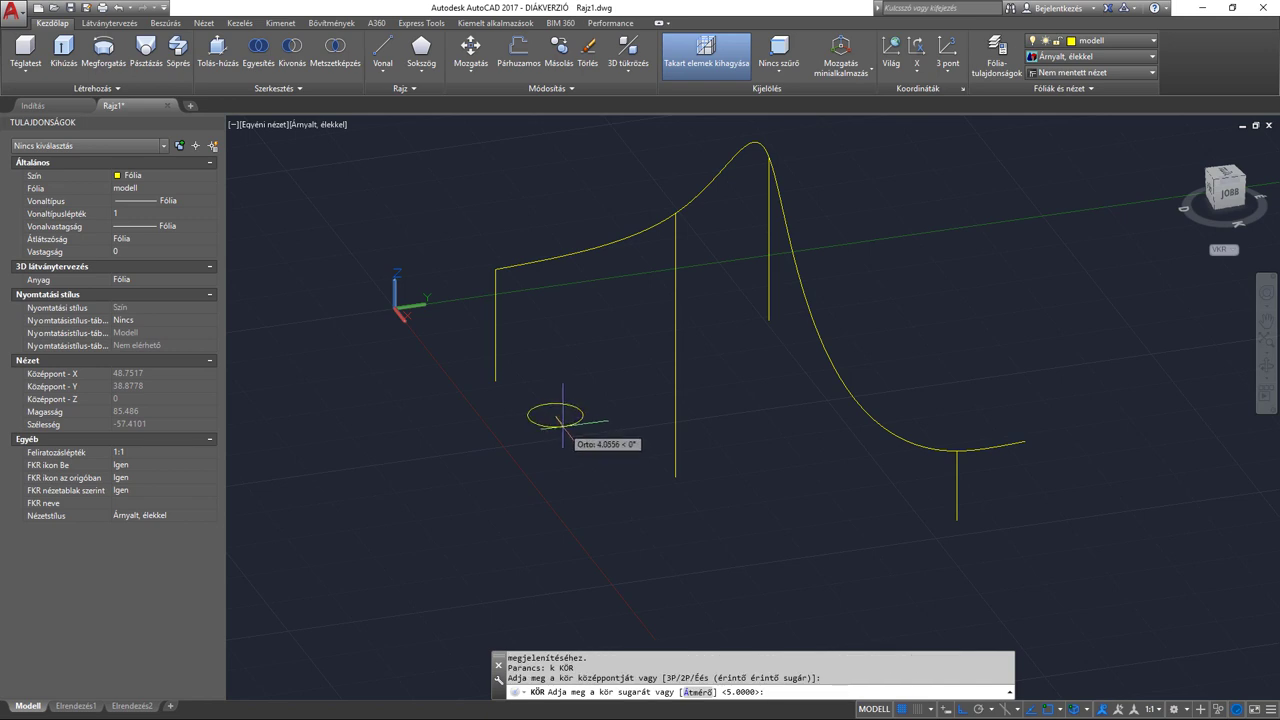
{"action": "type", "text": "3"}
{"action": "key", "text": "Return"}
{"action": "scroll", "coordinate": [528, 443], "scroll_direction": "up", "scroll_amount": 3}
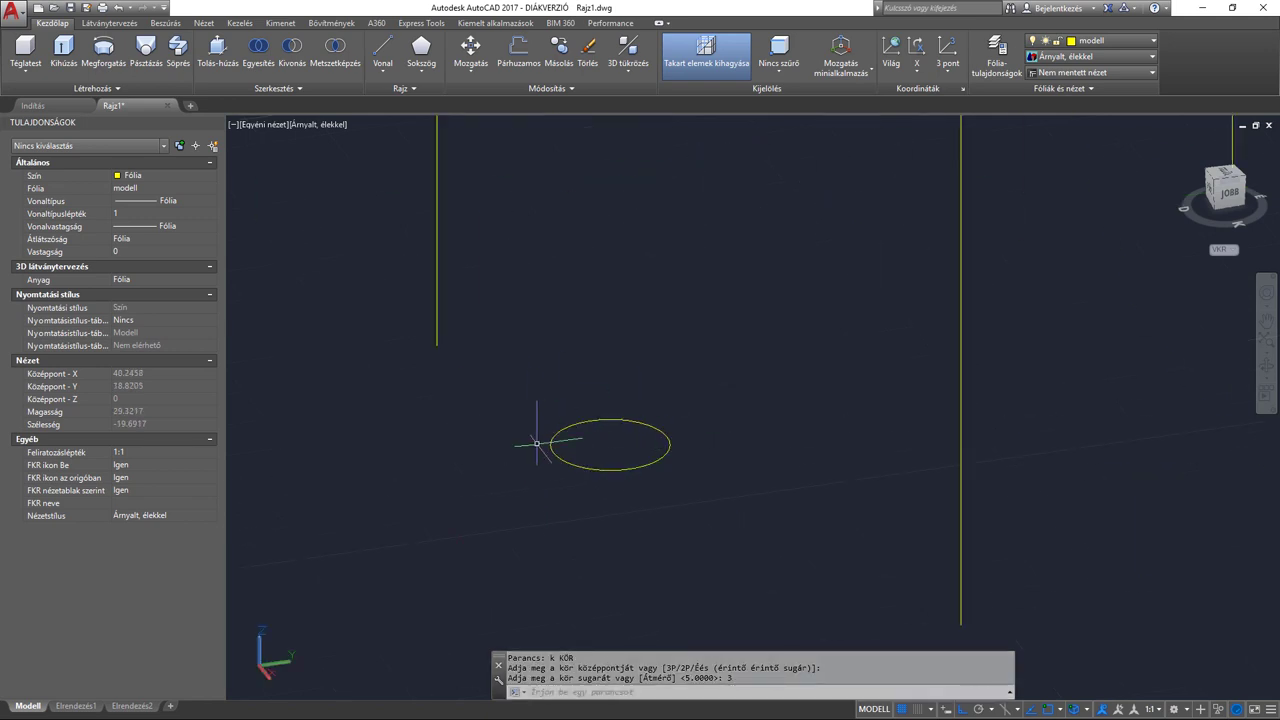
{"action": "scroll", "coordinate": [581, 440], "scroll_direction": "down", "scroll_amount": 2}
{"action": "left_click", "coordinate": [593, 450]}
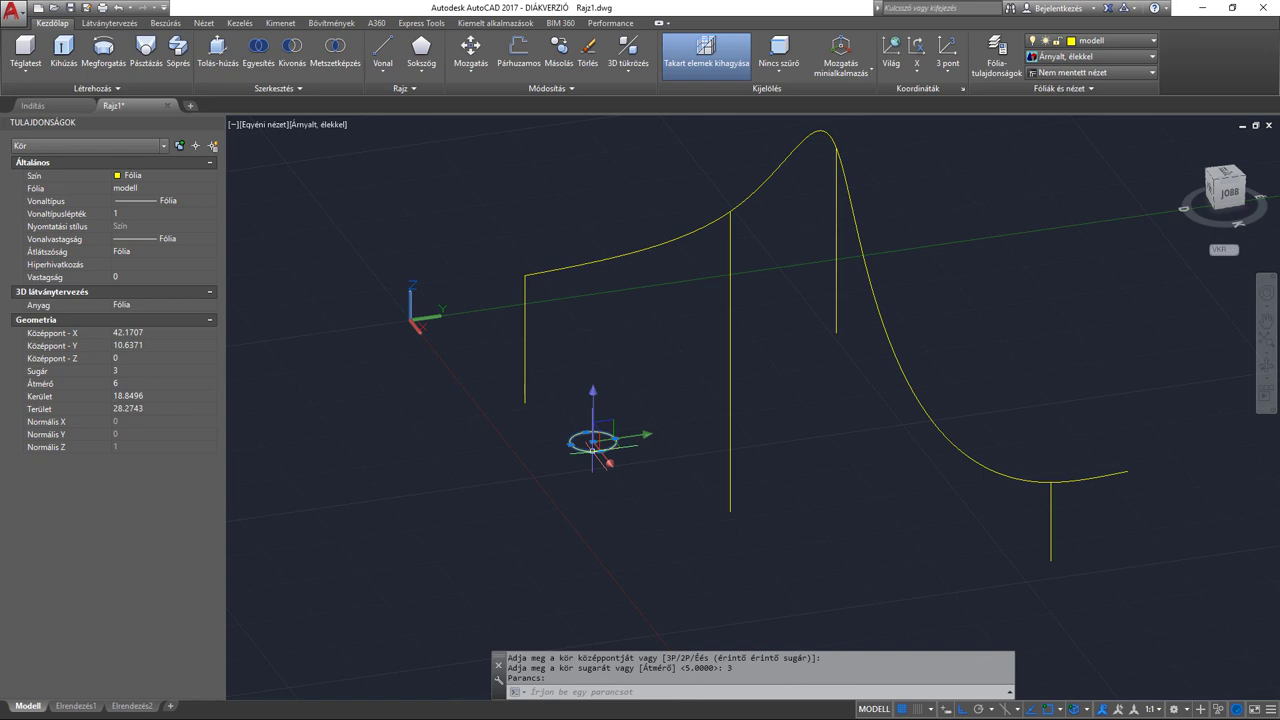
{"action": "key", "text": "Escape"}
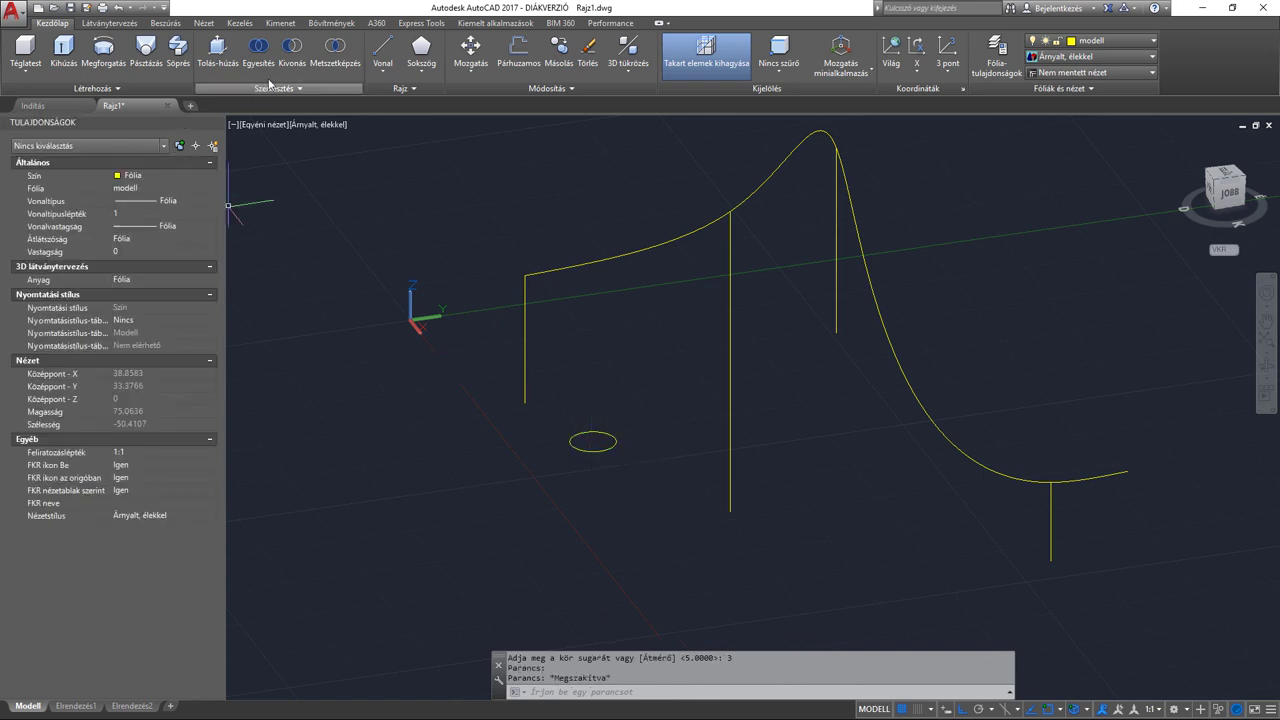
Try sweeping the circle along the spline, which fails at the sharp bend.
{"action": "left_click", "coordinate": [178, 52]}
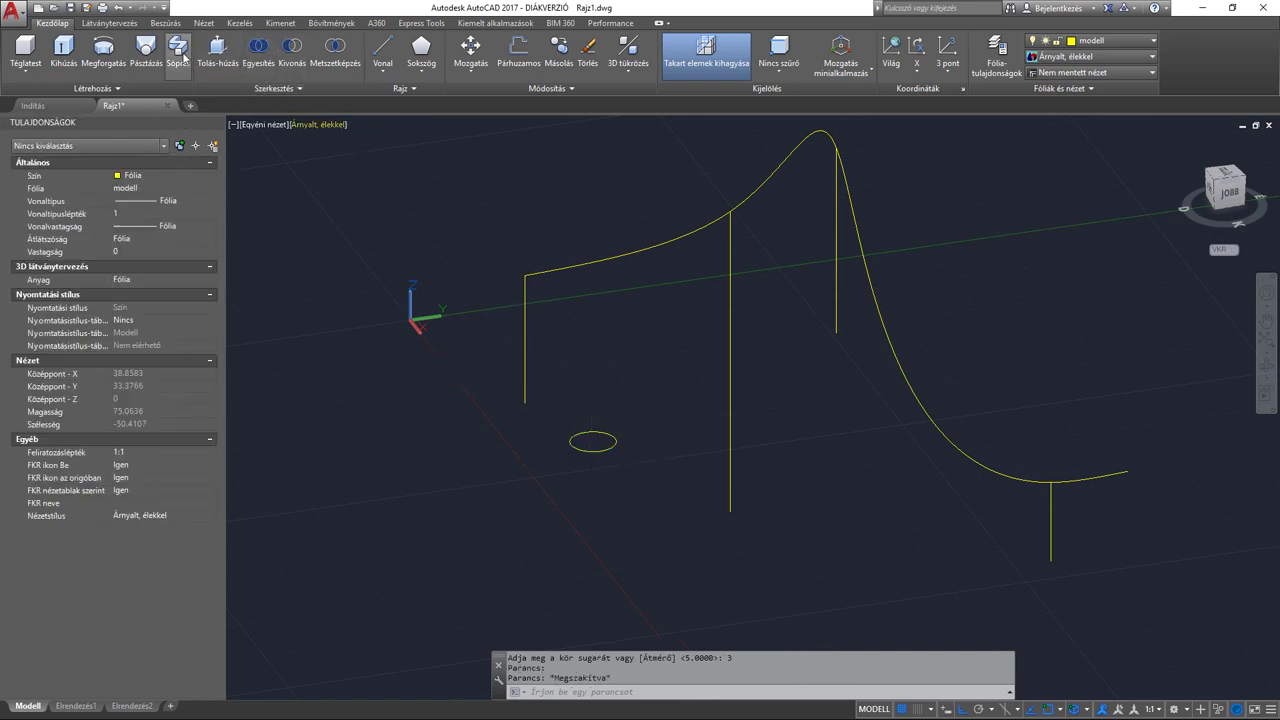
{"action": "left_click", "coordinate": [589, 432]}
{"action": "key", "text": "Return"}
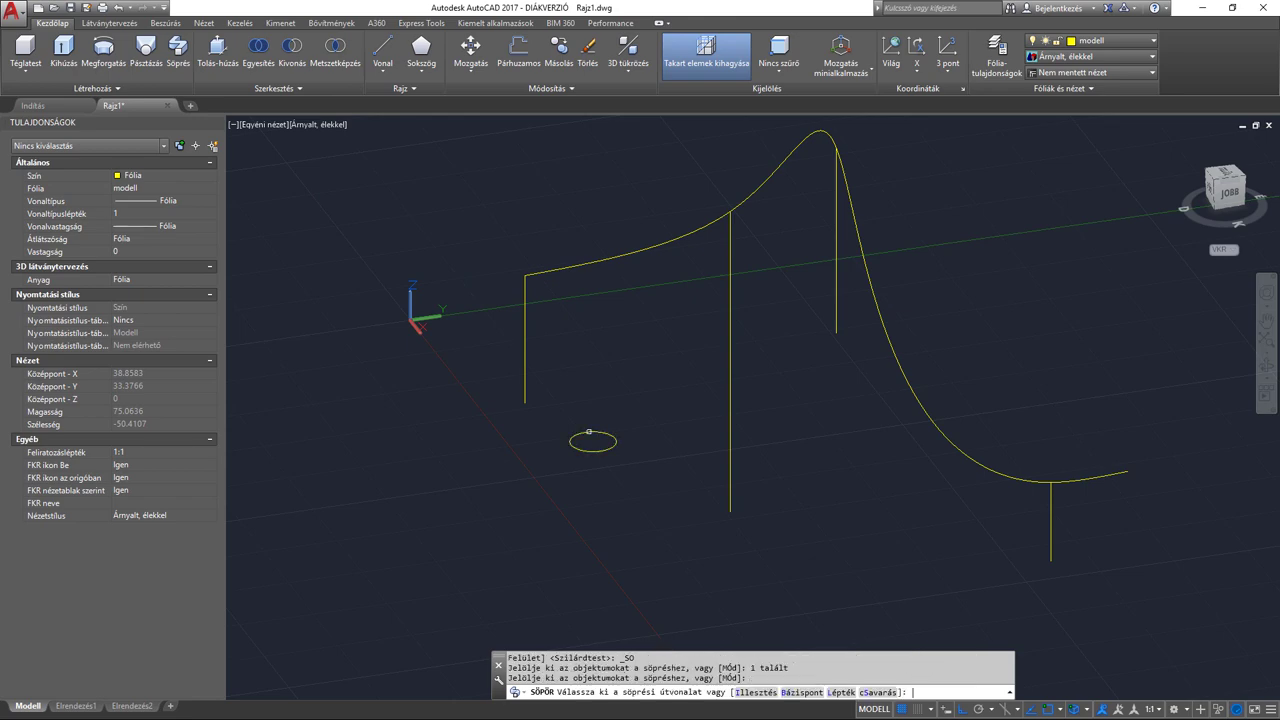
{"action": "left_click", "coordinate": [536, 273]}
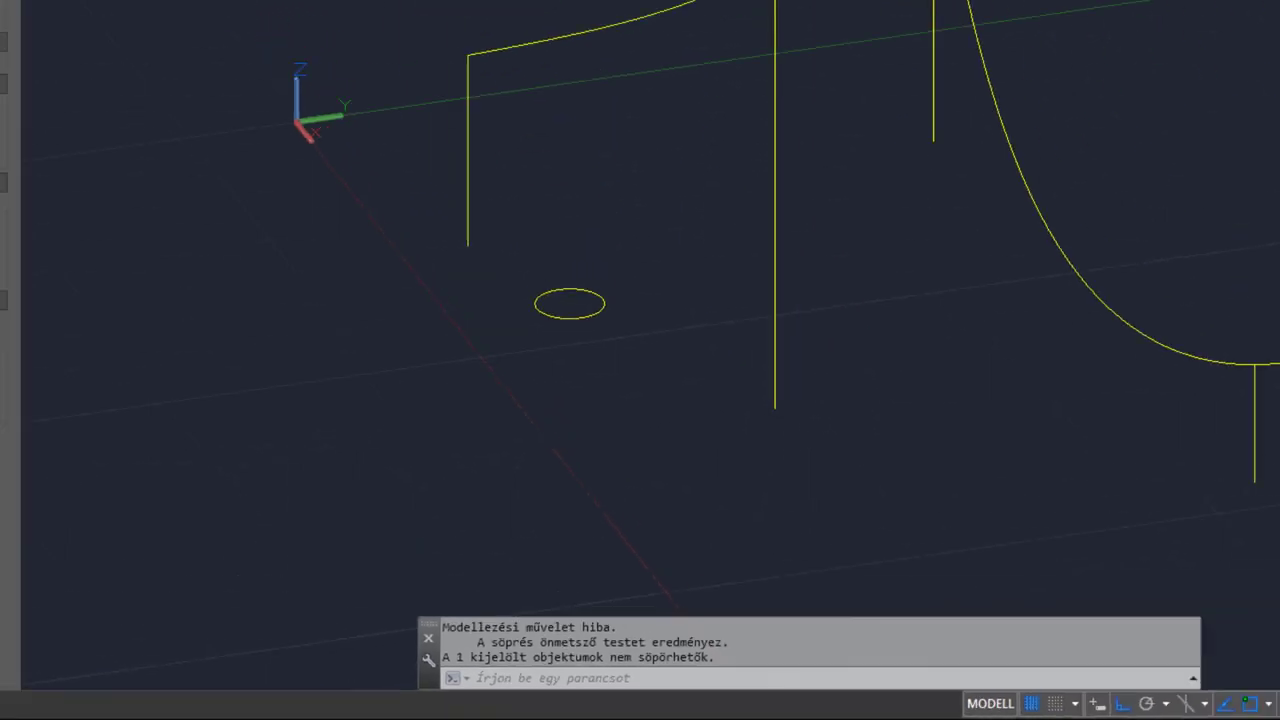
{"action": "middle_click_drag", "start_coordinate": [886, 356], "coordinate": [886, 356], "text": "shift"}
{"action": "mouse_move", "coordinate": [886, 356]}
{"action": "left_mouse_down"}
{"action": "mouse_move", "coordinate": [943, 357]}
{"action": "mouse_move", "coordinate": [886, 466]}
{"action": "mouse_move", "coordinate": [845, 387]}
{"action": "left_mouse_up"}
Drag the spline's peak grip lower and sideways to give the curve a gentler hump.
{"action": "left_click_drag", "start_coordinate": [841, 229], "coordinate": [846, 250]}
{"action": "key", "text": "Escape"}
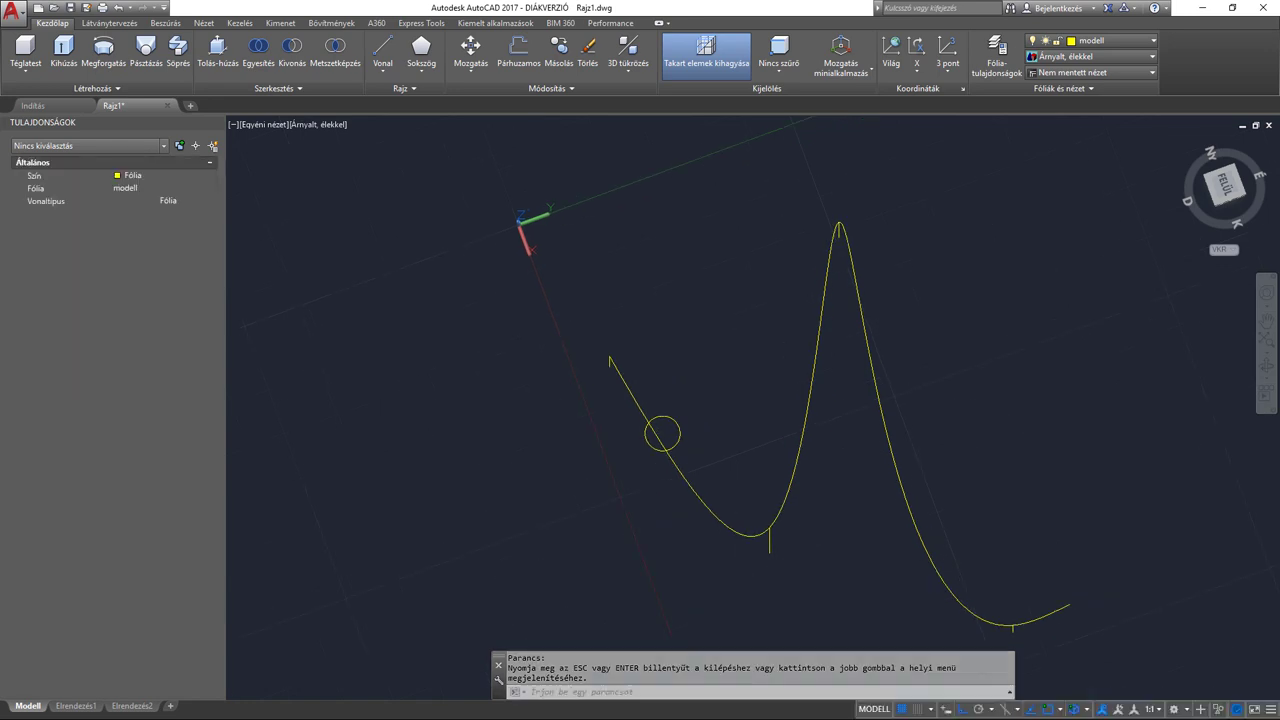
{"action": "left_click", "coordinate": [851, 260]}
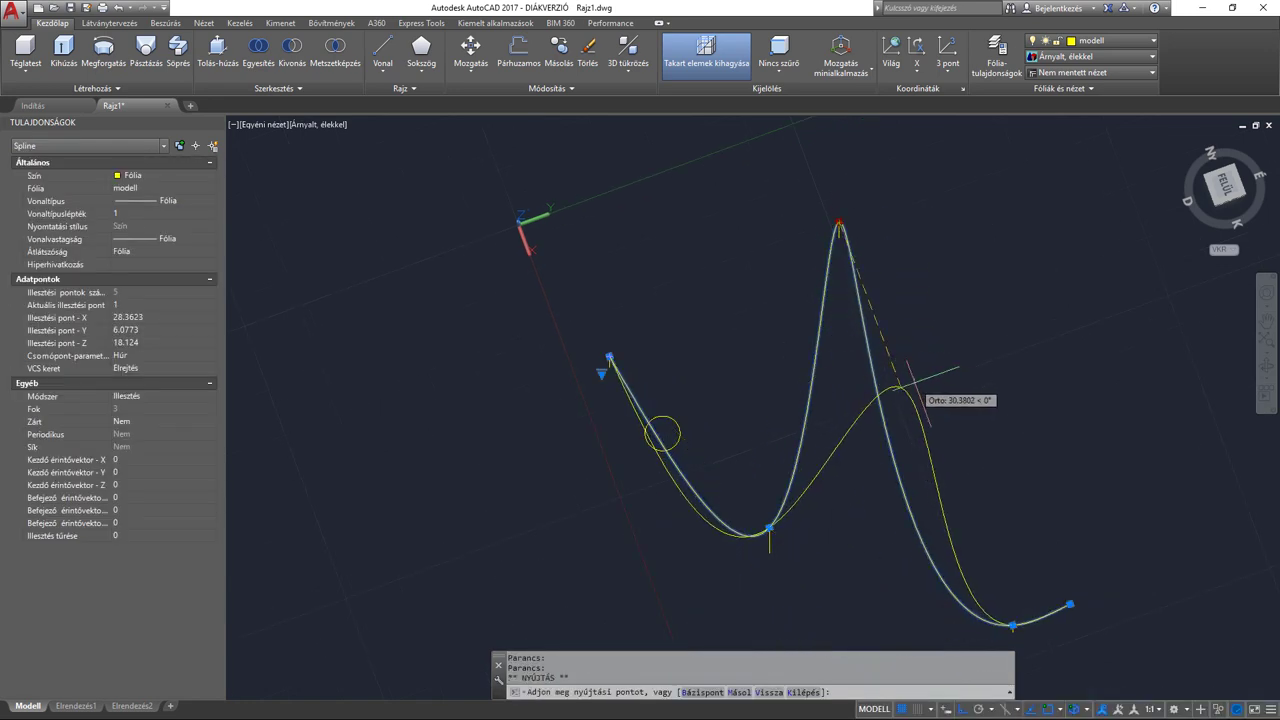
{"action": "left_click", "coordinate": [900, 387]}
{"action": "key", "text": "Escape"}
{"action": "left_click", "coordinate": [1262, 366]}
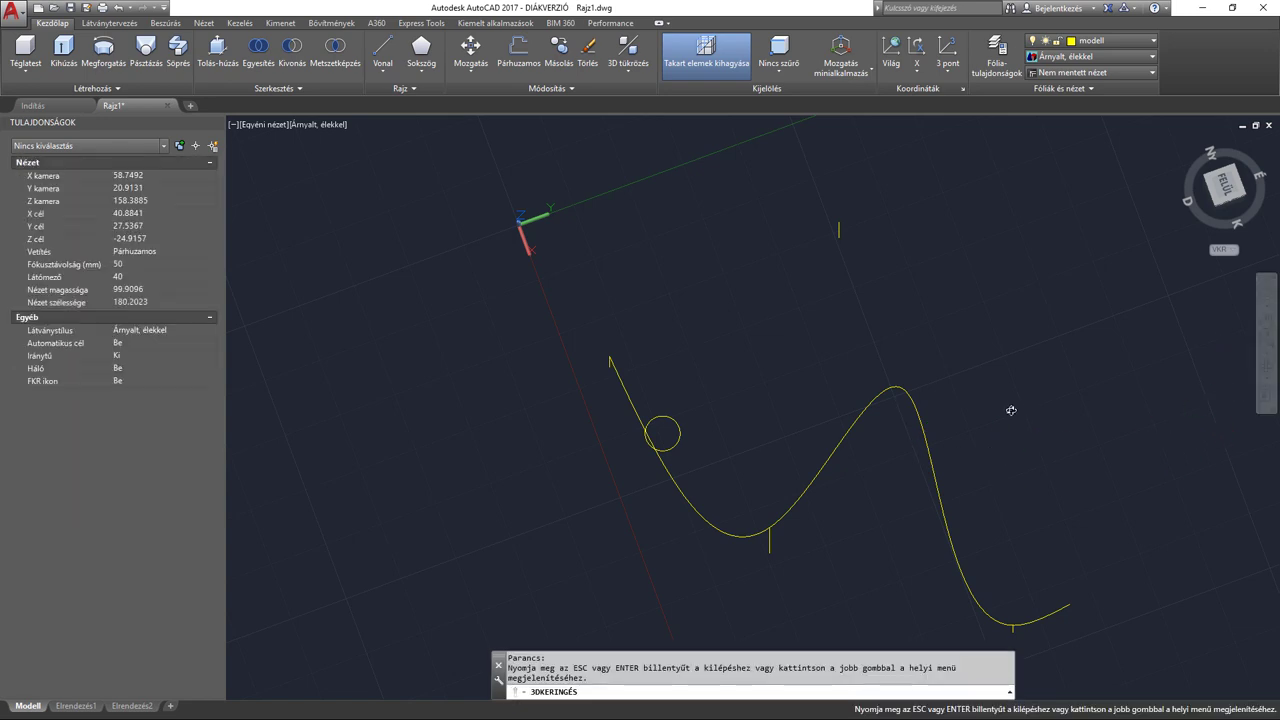
{"action": "mouse_move", "coordinate": [1009, 409]}
{"action": "left_mouse_down"}
{"action": "mouse_move", "coordinate": [1011, 317]}
{"action": "mouse_move", "coordinate": [951, 320]}
{"action": "mouse_move", "coordinate": [968, 307]}
{"action": "mouse_move", "coordinate": [1009, 309]}
{"action": "mouse_move", "coordinate": [1003, 329]}
{"action": "mouse_move", "coordinate": [1023, 320]}
{"action": "left_mouse_up"}
{"action": "key", "text": "Escape"}
{"action": "scroll", "coordinate": [662, 488], "scroll_direction": "up", "scroll_amount": 2}
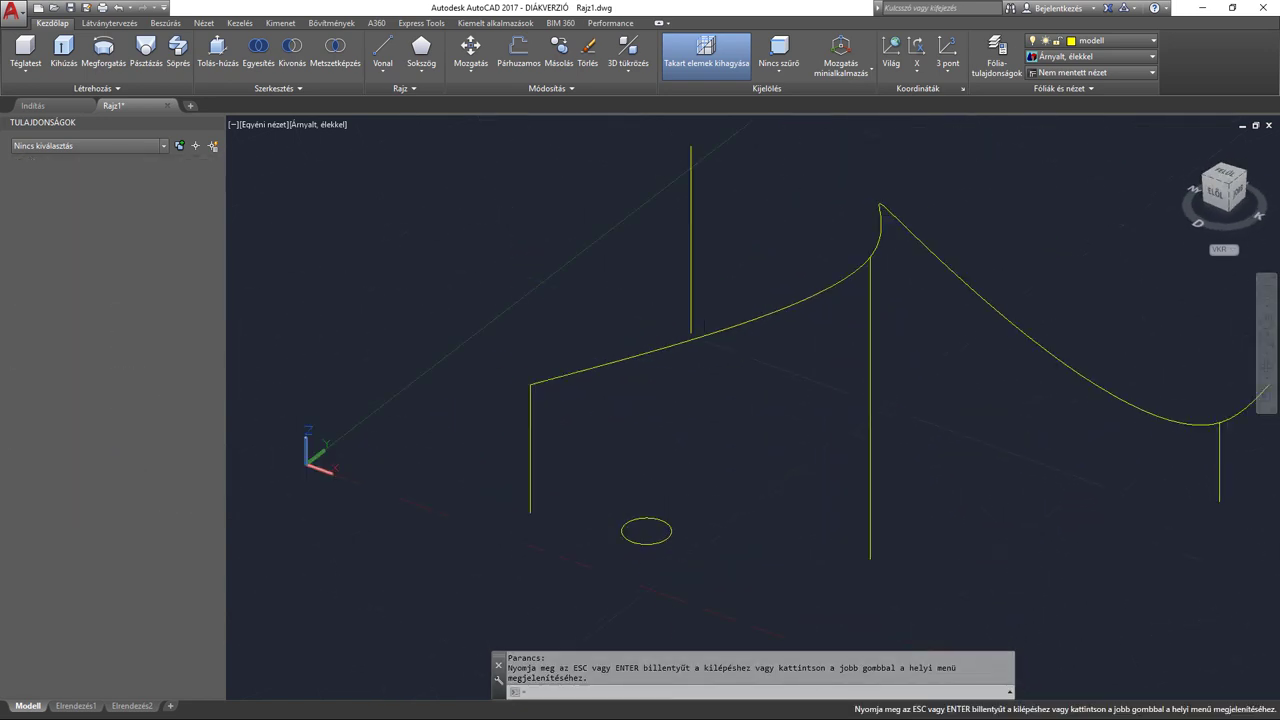
{"action": "scroll", "coordinate": [686, 443], "scroll_direction": "up", "scroll_amount": 1}
{"action": "scroll", "coordinate": [635, 440], "scroll_direction": "down", "scroll_amount": 1}
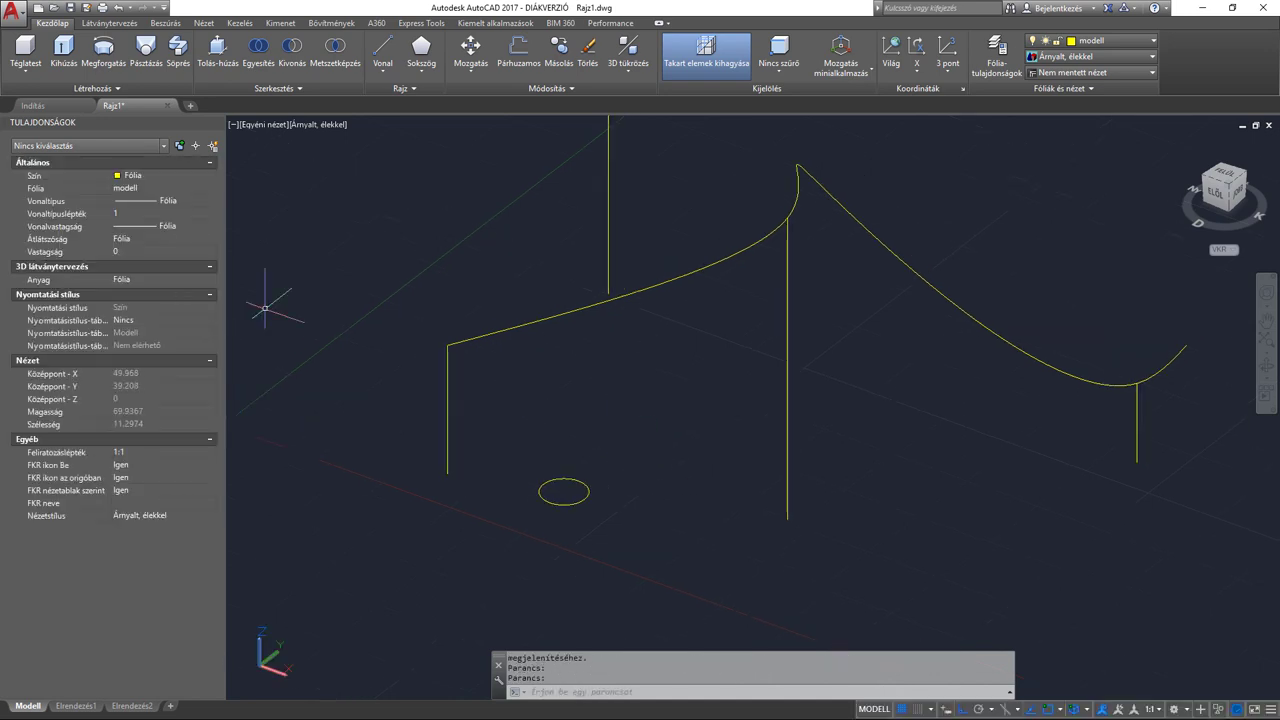
Sweep the radius-3 circle along the reshaped spline and orbit around the new tube.
{"action": "left_click", "coordinate": [178, 52]}
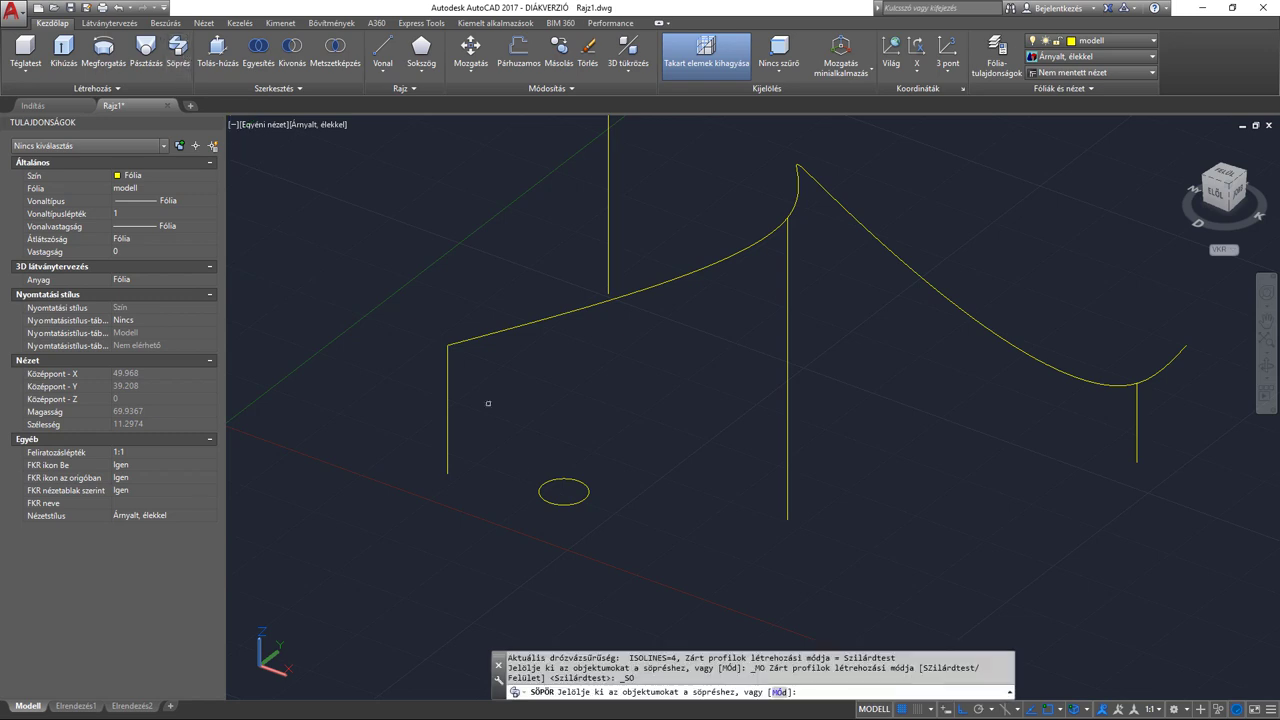
{"action": "left_click", "coordinate": [549, 482]}
{"action": "key", "text": "Return"}
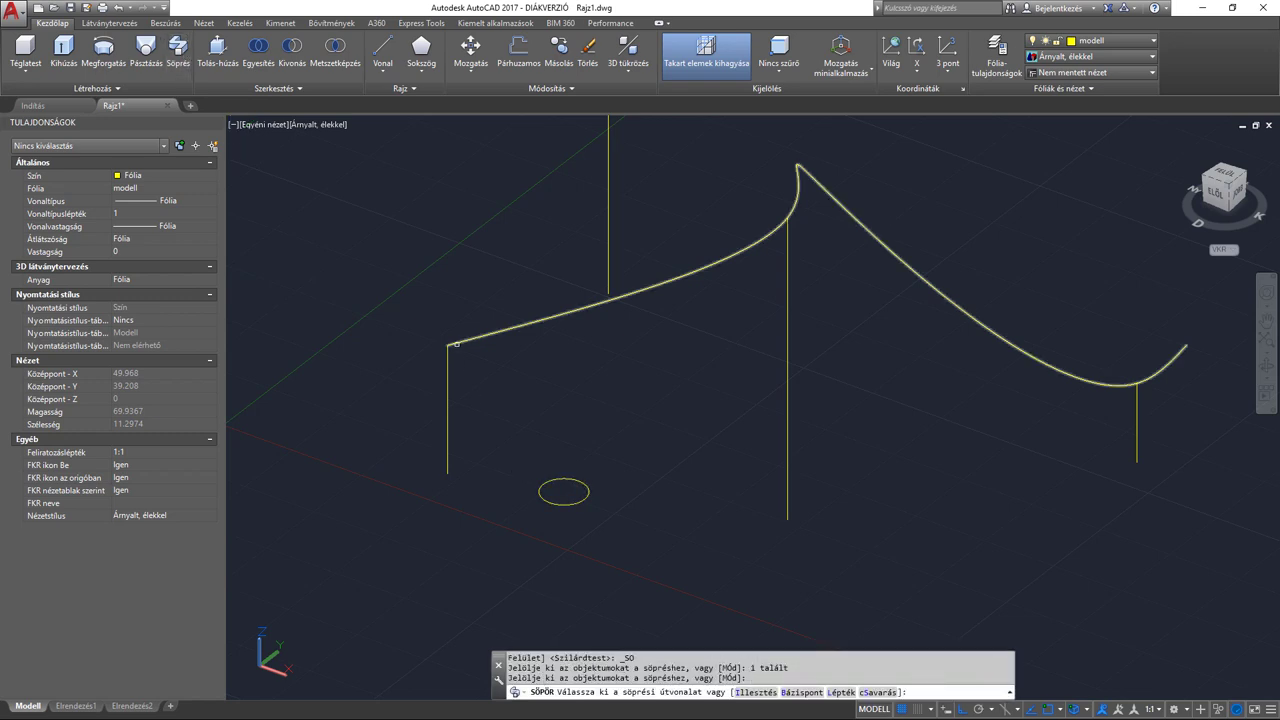
{"action": "left_click", "coordinate": [460, 341]}
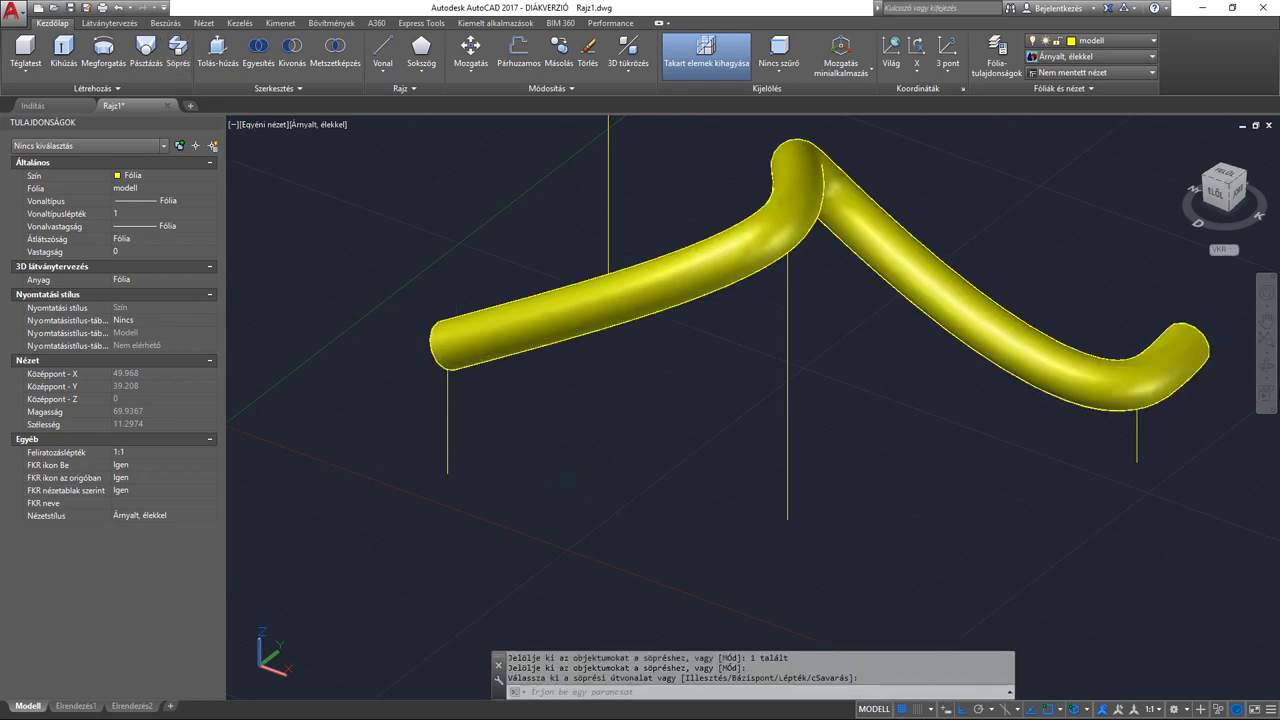
{"action": "left_click", "coordinate": [1266, 368]}
{"action": "mouse_move", "coordinate": [683, 383]}
{"action": "left_mouse_down"}
{"action": "mouse_move", "coordinate": [766, 363]}
{"action": "mouse_move", "coordinate": [829, 477]}
{"action": "mouse_move", "coordinate": [944, 303]}
{"action": "mouse_move", "coordinate": [894, 326]}
{"action": "mouse_move", "coordinate": [983, 340]}
{"action": "mouse_move", "coordinate": [880, 357]}
{"action": "mouse_move", "coordinate": [722, 350]}
{"action": "mouse_move", "coordinate": [785, 401]}
{"action": "left_mouse_up"}
{"action": "key", "text": "Escape"}
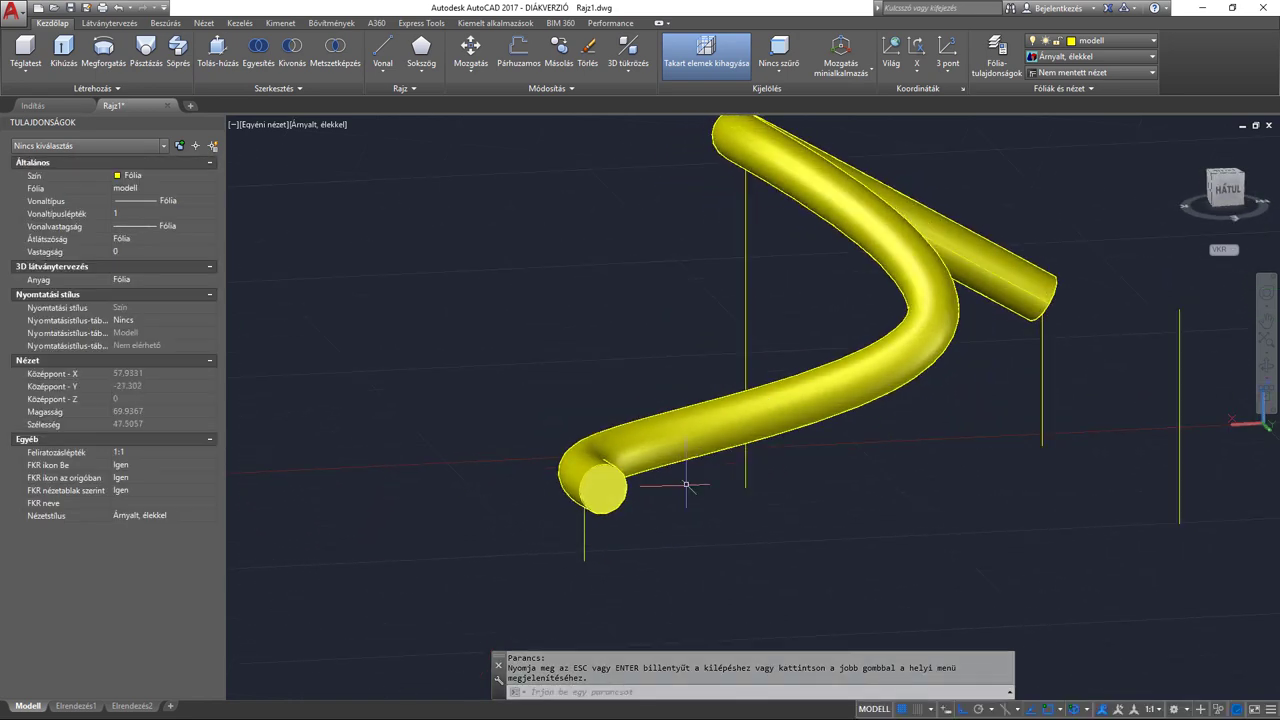
{"action": "left_click", "coordinate": [336, 127]}
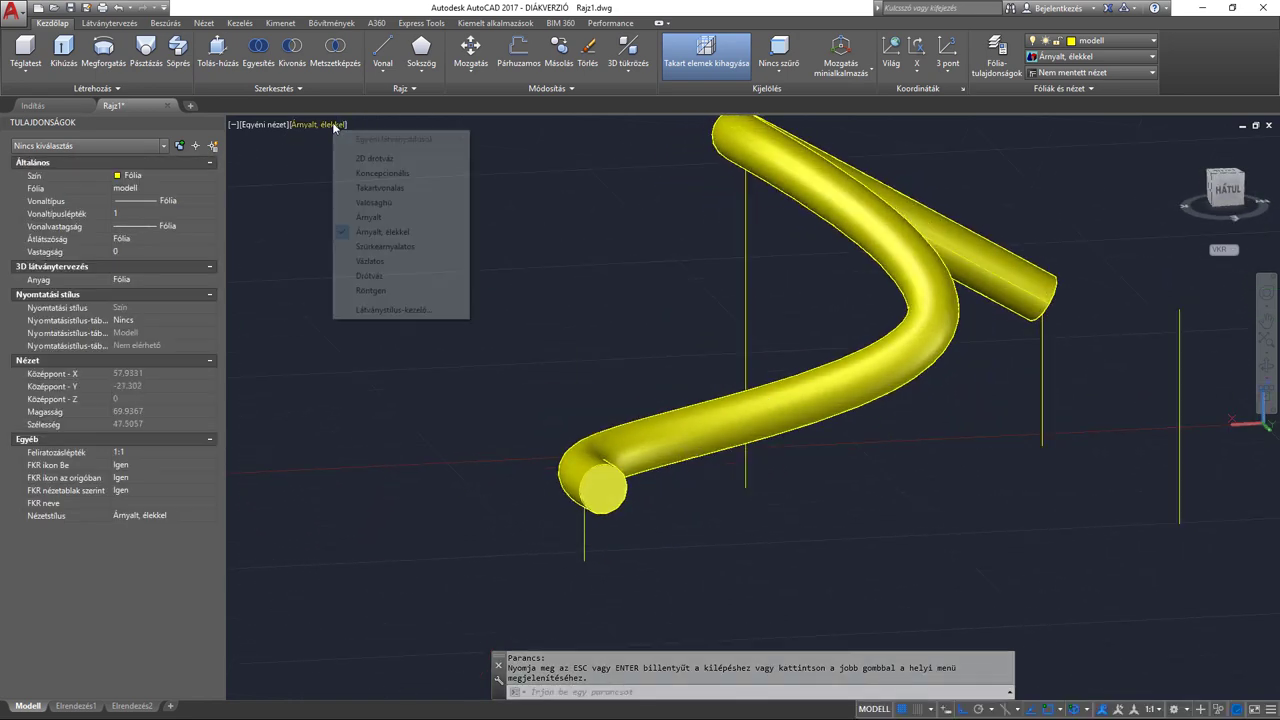
Switch the viewport visual style to X-ray (Röntgen) and centre the whole tube in view.
{"action": "left_click", "coordinate": [389, 291]}
{"action": "scroll", "coordinate": [591, 508], "scroll_direction": "up", "scroll_amount": 3}
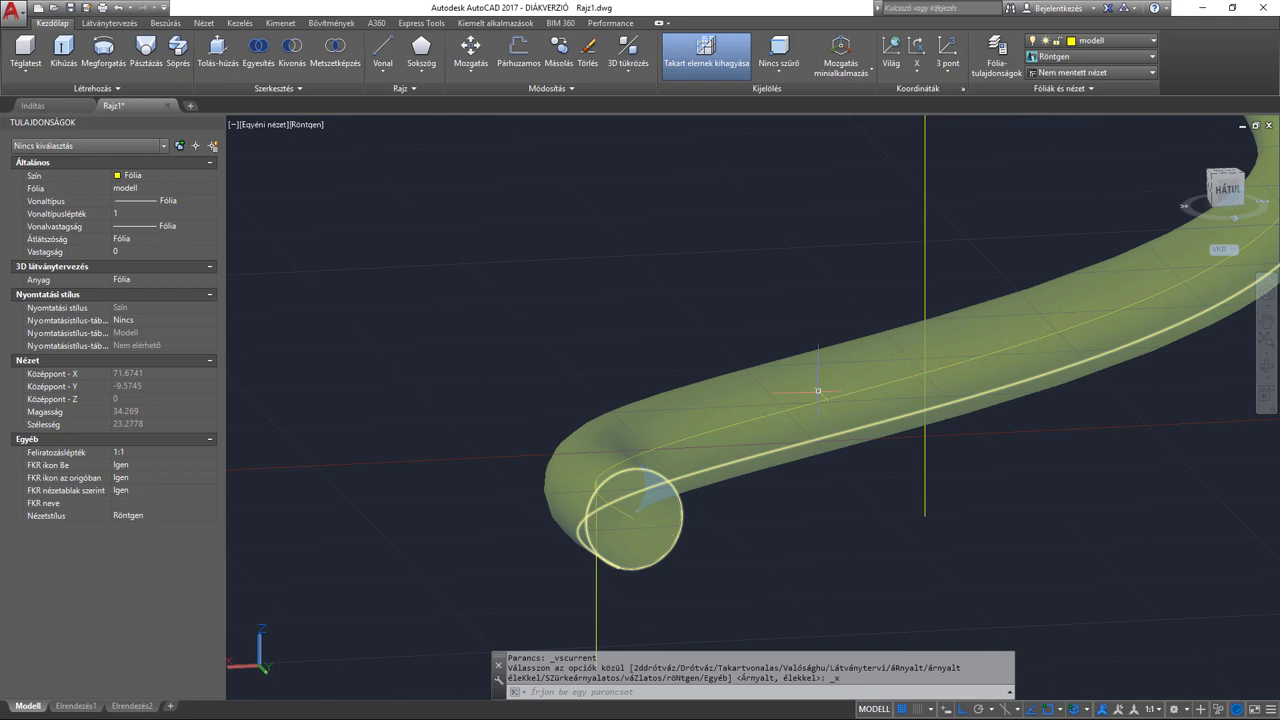
{"action": "scroll", "coordinate": [572, 497], "scroll_direction": "down", "scroll_amount": 4}
{"action": "middle_click_drag", "start_coordinate": [817, 480], "coordinate": [757, 474]}
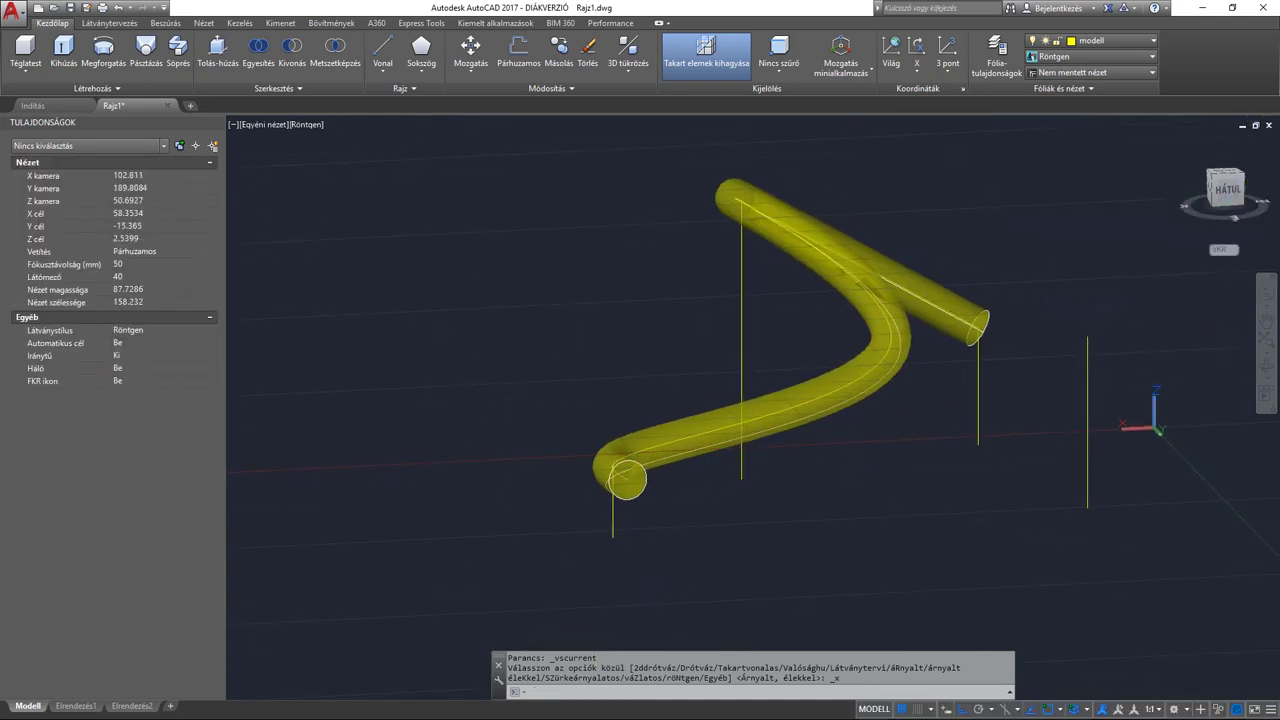
Select the four vertical guide lines and delete them.
{"action": "left_click", "coordinate": [979, 422]}
{"action": "left_click", "coordinate": [790, 362]}
{"action": "left_click", "coordinate": [727, 337]}
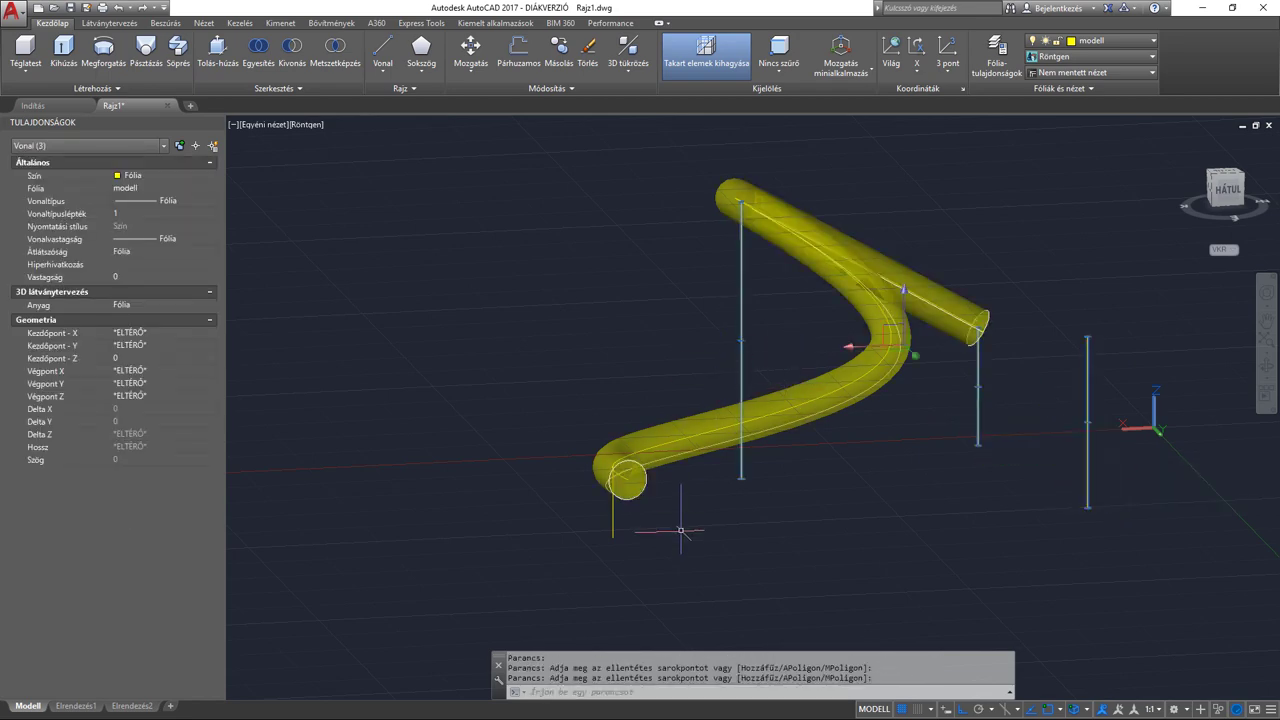
{"action": "left_click", "coordinate": [589, 543]}
{"action": "key", "text": "Delete"}
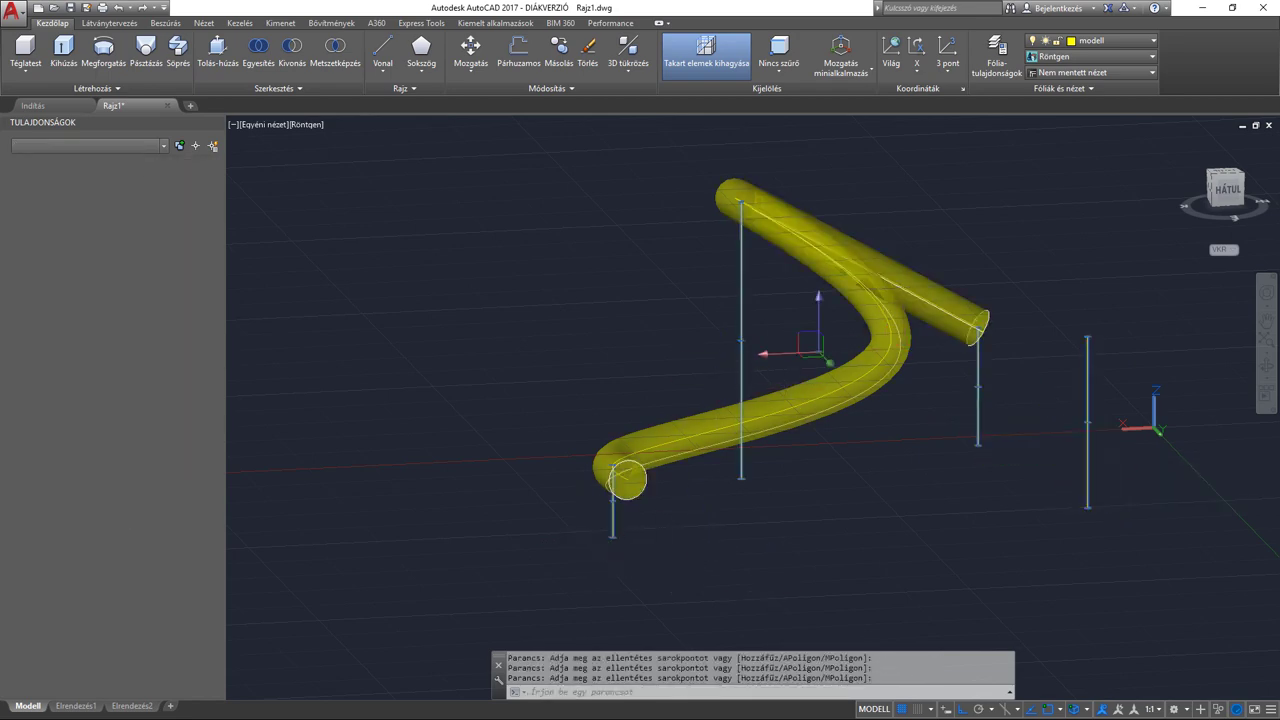
Orbit the 3D view to see the translucent swept tube and its spline from another angle.
{"action": "left_click", "coordinate": [1268, 366]}
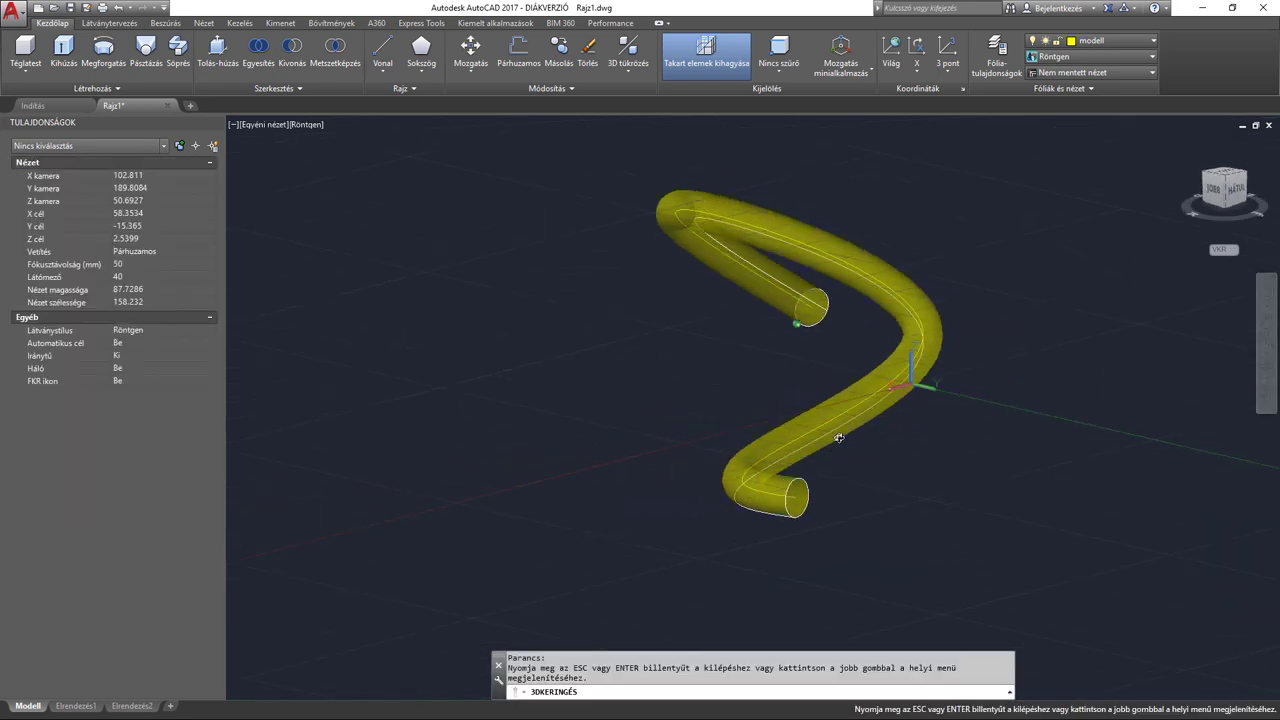
{"action": "mouse_move", "coordinate": [914, 431]}
{"action": "left_mouse_down"}
{"action": "mouse_move", "coordinate": [823, 420]}
{"action": "mouse_move", "coordinate": [828, 534]}
{"action": "mouse_move", "coordinate": [846, 526]}
{"action": "mouse_move", "coordinate": [714, 426]}
{"action": "mouse_move", "coordinate": [872, 360]}
{"action": "mouse_move", "coordinate": [946, 366]}
{"action": "mouse_move", "coordinate": [800, 403]}
{"action": "mouse_move", "coordinate": [923, 406]}
{"action": "mouse_move", "coordinate": [801, 423]}
{"action": "mouse_move", "coordinate": [660, 423]}
{"action": "mouse_move", "coordinate": [523, 371]}
{"action": "mouse_move", "coordinate": [889, 206]}
{"action": "mouse_move", "coordinate": [821, 344]}
{"action": "mouse_move", "coordinate": [774, 349]}
{"action": "mouse_move", "coordinate": [751, 280]}
{"action": "mouse_move", "coordinate": [720, 344]}
{"action": "left_mouse_up"}
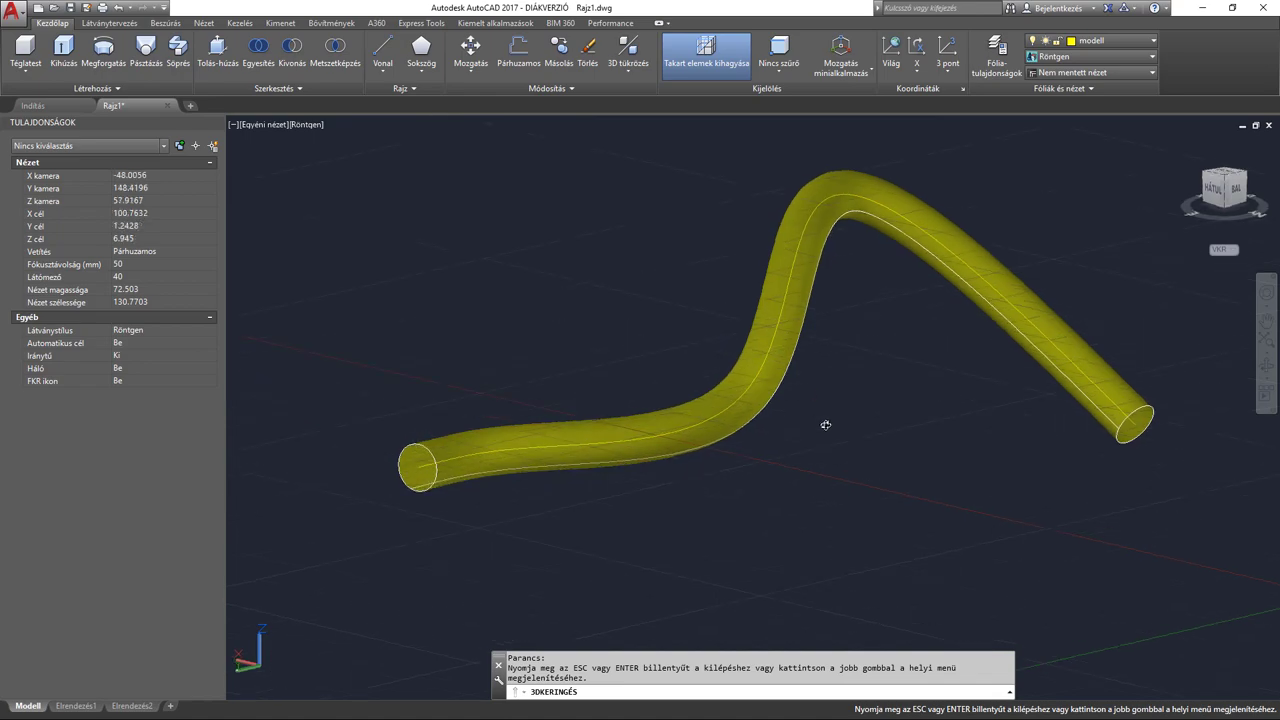